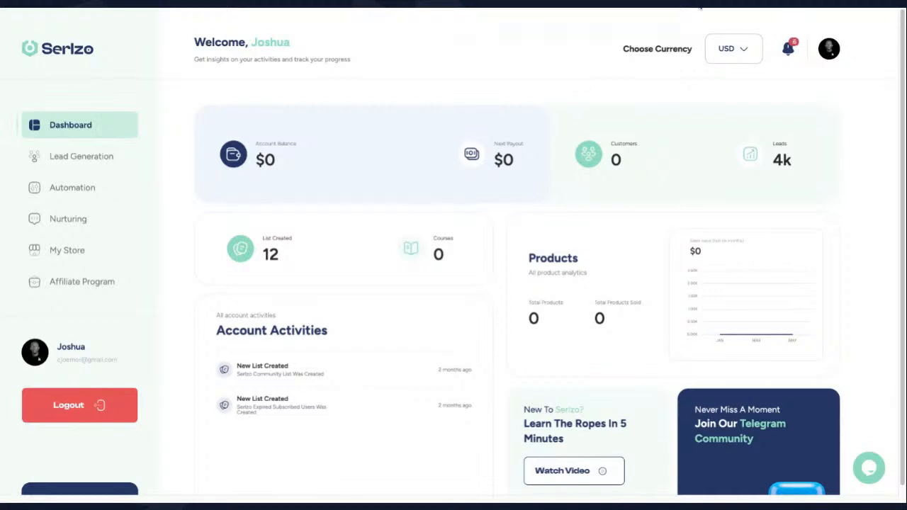
{"action": "scroll", "coordinate": [518, 266], "scroll_direction": "down", "scroll_amount": 1}
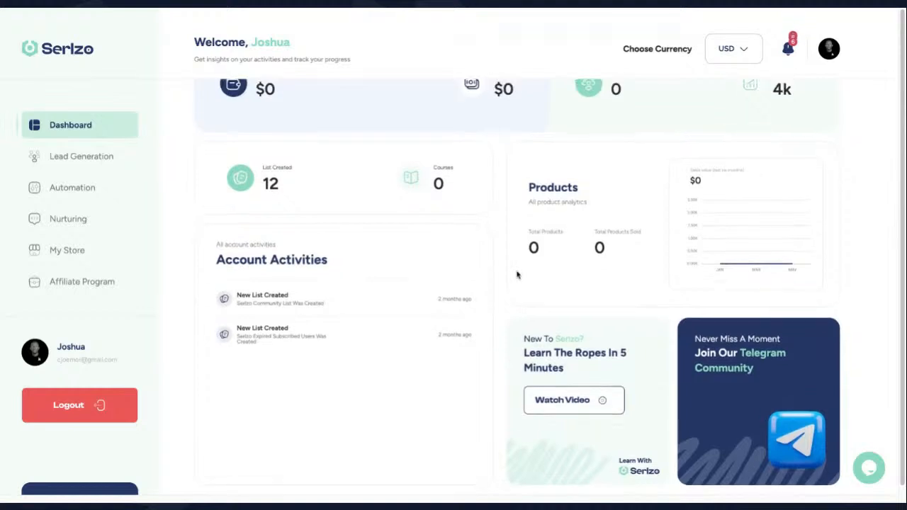
{"action": "scroll", "coordinate": [497, 273], "scroll_direction": "up", "scroll_amount": 1}
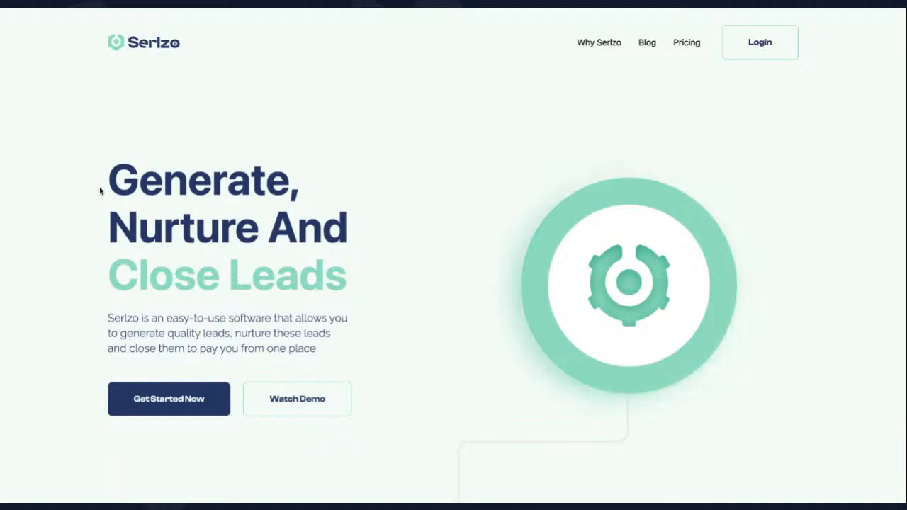
Look through the Serlzo home page sections on generating, nurturing and closing leads and on accepting payments
{"action": "left_click_drag", "start_coordinate": [101, 186], "coordinate": [312, 180]}
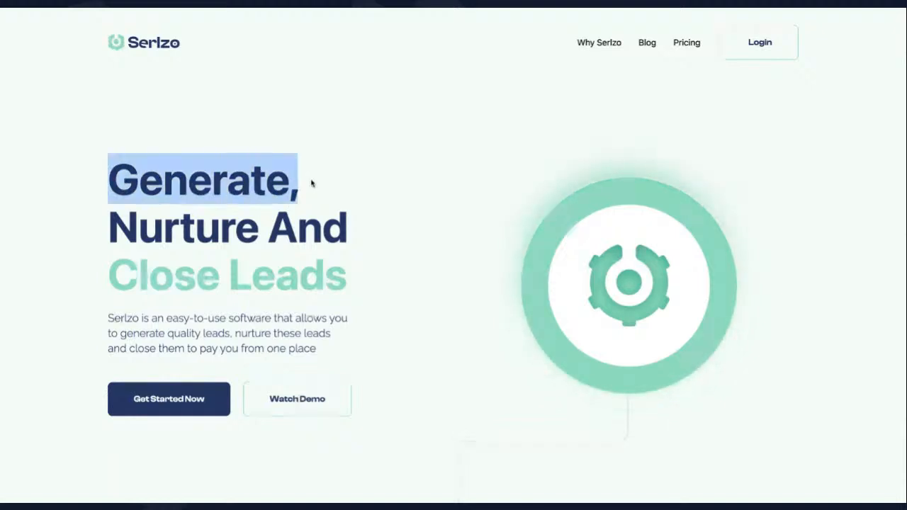
{"action": "left_click", "coordinate": [120, 275]}
{"action": "scroll", "coordinate": [474, 259], "scroll_direction": "down", "scroll_amount": 2}
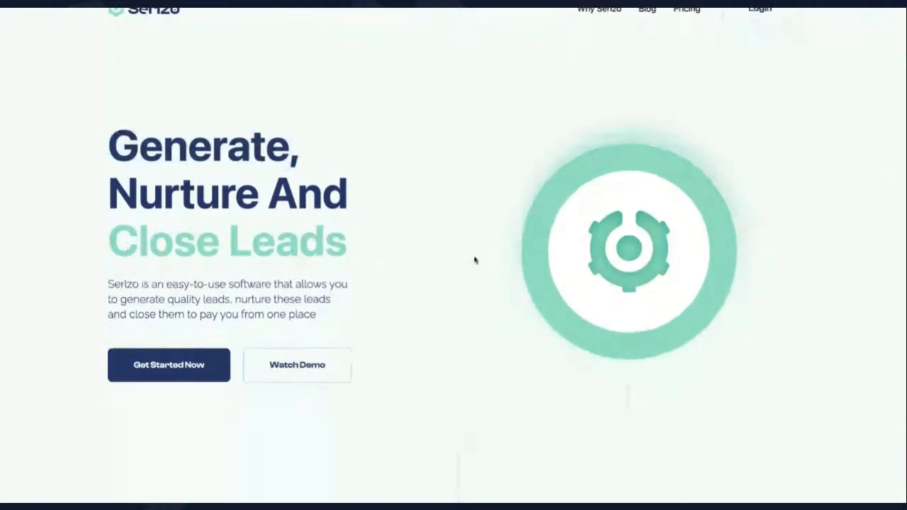
{"action": "scroll", "coordinate": [474, 260], "scroll_direction": "down", "scroll_amount": 2}
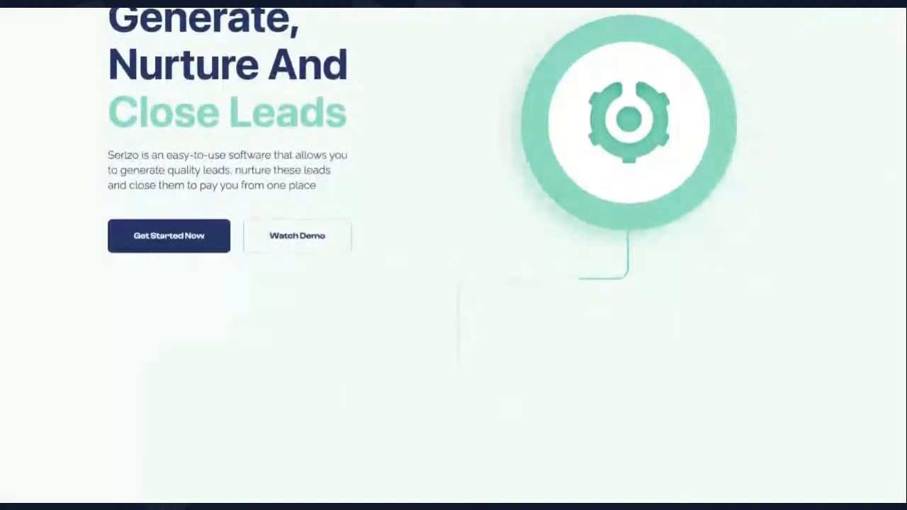
{"action": "scroll", "coordinate": [474, 260], "scroll_direction": "up", "scroll_amount": 1}
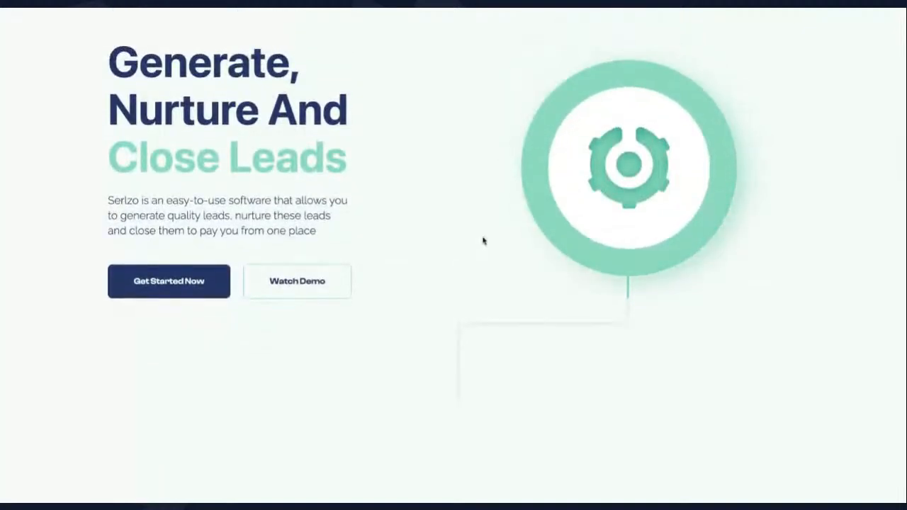
{"action": "scroll", "coordinate": [483, 241], "scroll_direction": "down", "scroll_amount": 8}
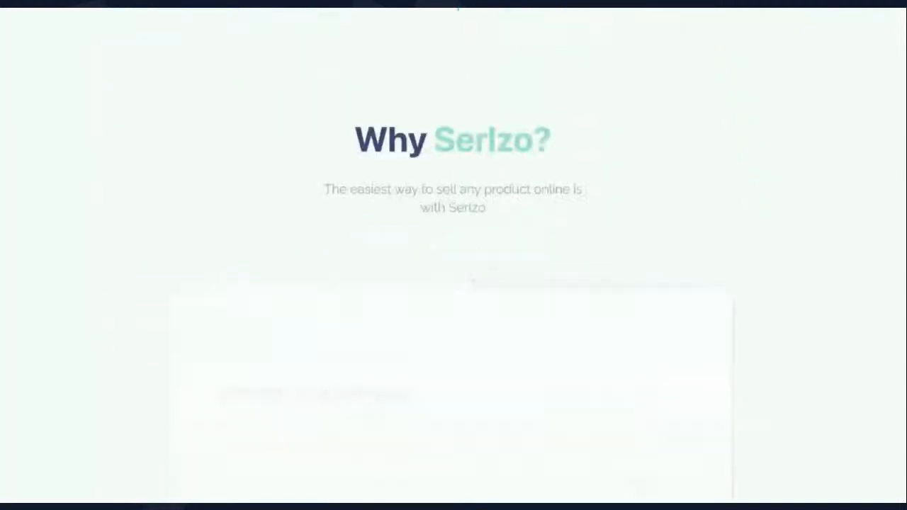
{"action": "scroll", "coordinate": [453, 256], "scroll_direction": "down", "scroll_amount": 7}
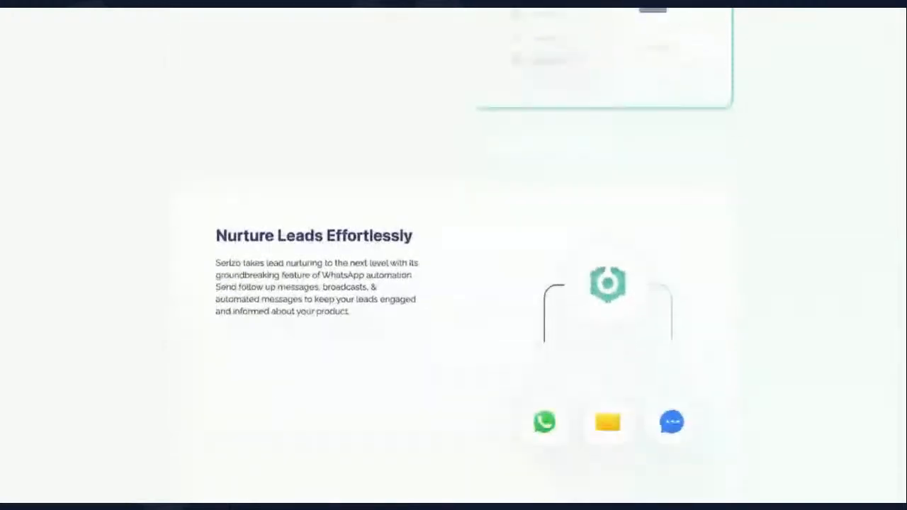
{"action": "scroll", "coordinate": [454, 255], "scroll_direction": "down", "scroll_amount": 6}
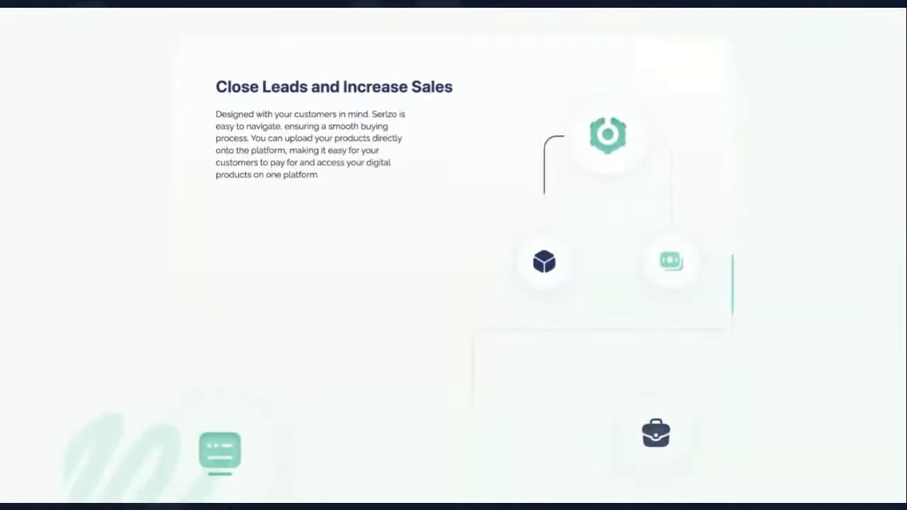
{"action": "scroll", "coordinate": [454, 255], "scroll_direction": "down", "scroll_amount": 8}
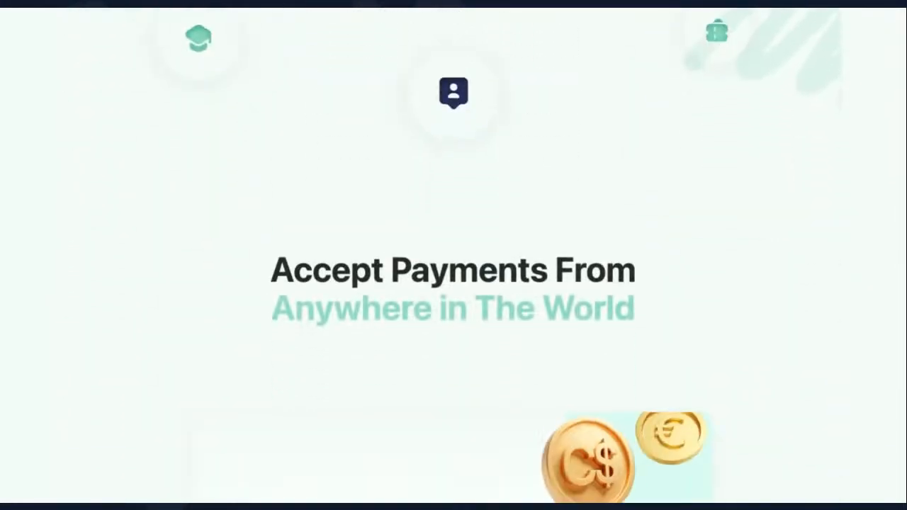
{"action": "scroll", "coordinate": [635, 10], "scroll_direction": "up", "scroll_amount": 20}
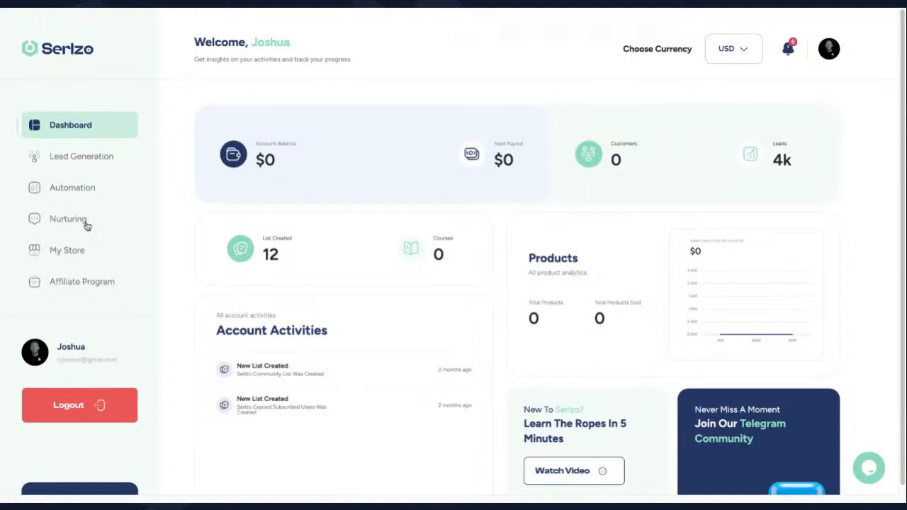
Open the list of DFY lead pages in the Lead Generation section
{"action": "left_click", "coordinate": [92, 159]}
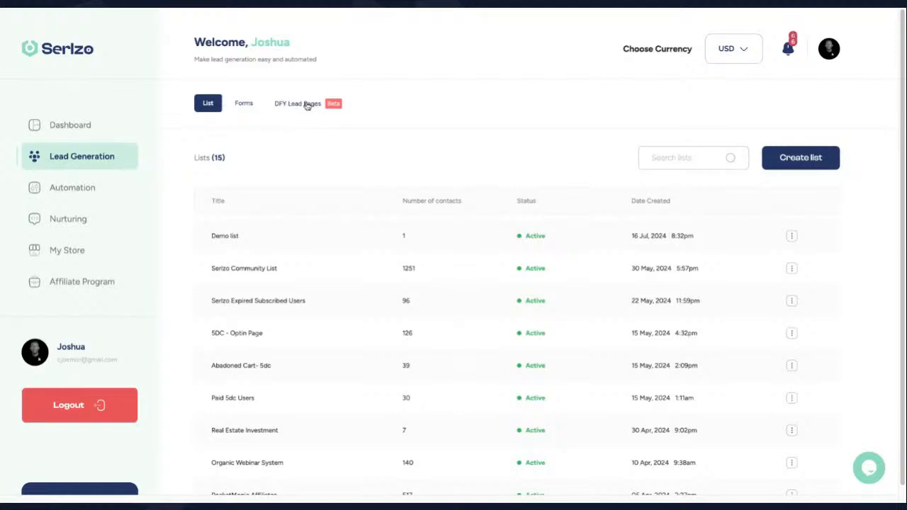
{"action": "left_click", "coordinate": [303, 105]}
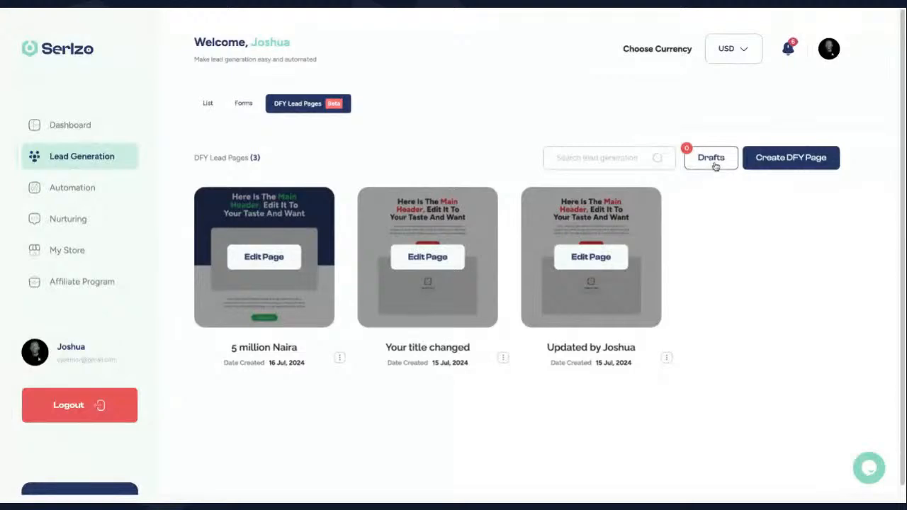
Fill in a new DFY lead page titled "Serlzo Community" with type Lead Pages and Serlzo Community Form, and close the builder without continuing
{"action": "left_click", "coordinate": [791, 159]}
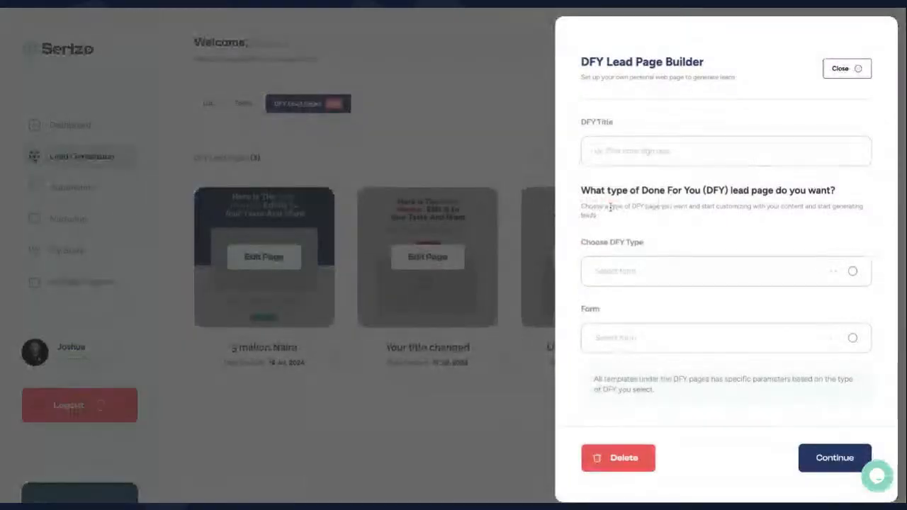
{"action": "left_click", "coordinate": [622, 151]}
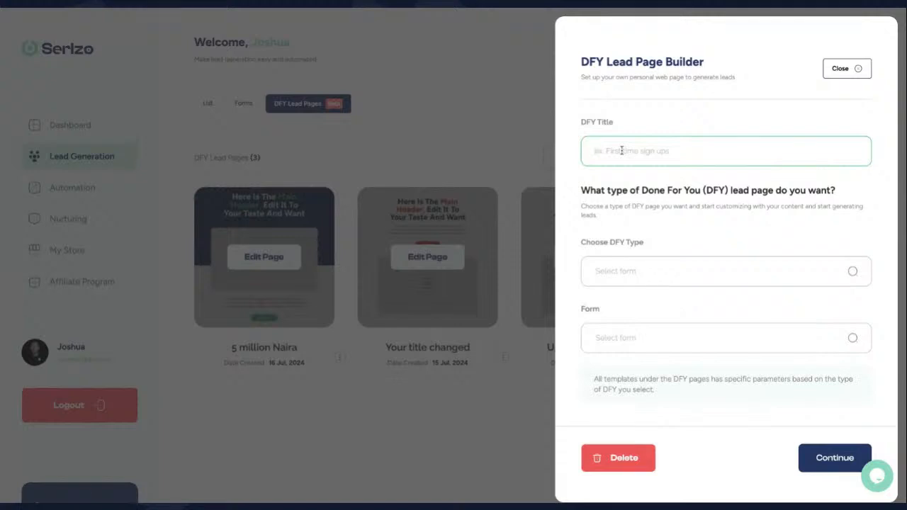
{"action": "type", "text": "Serlzo Community"}
{"action": "left_click", "coordinate": [651, 267]}
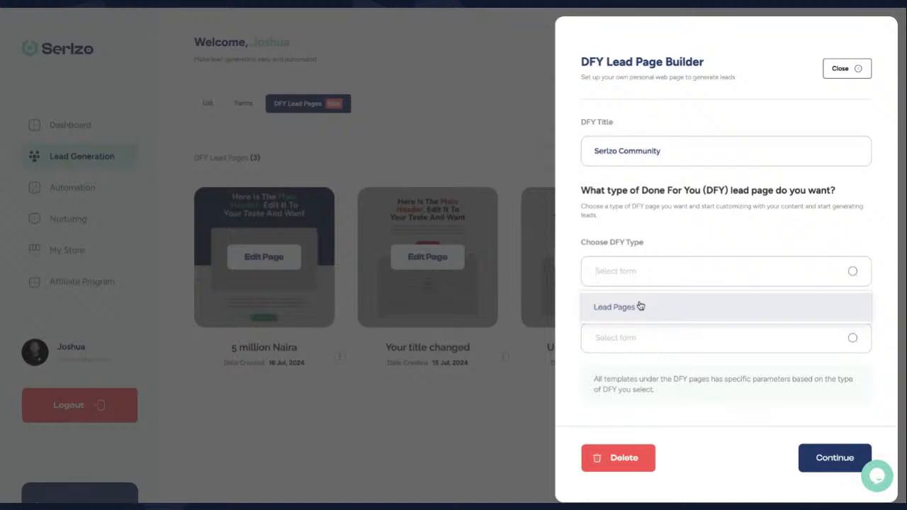
{"action": "left_click", "coordinate": [670, 308]}
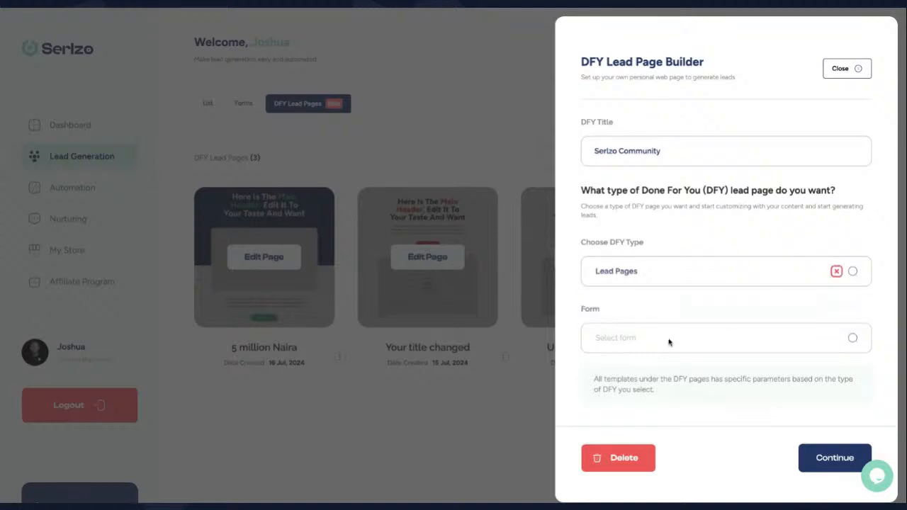
{"action": "left_click", "coordinate": [669, 342]}
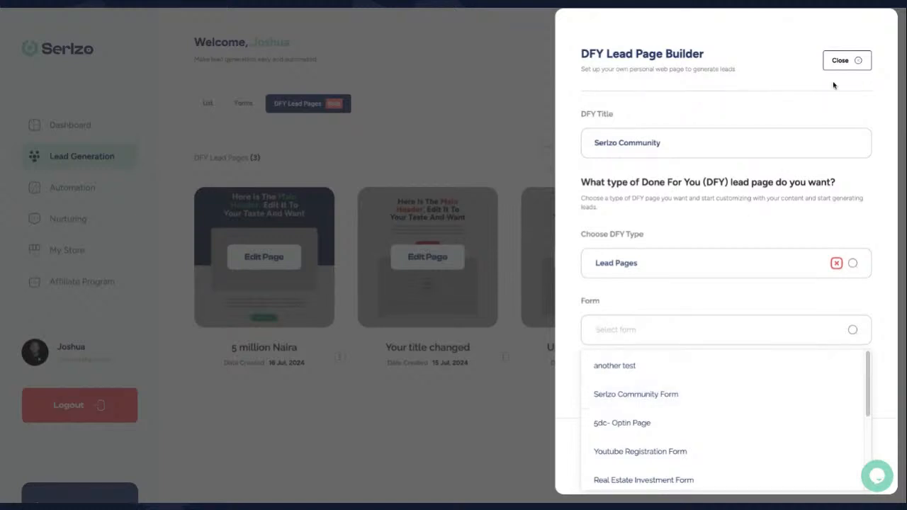
{"action": "left_click", "coordinate": [654, 397]}
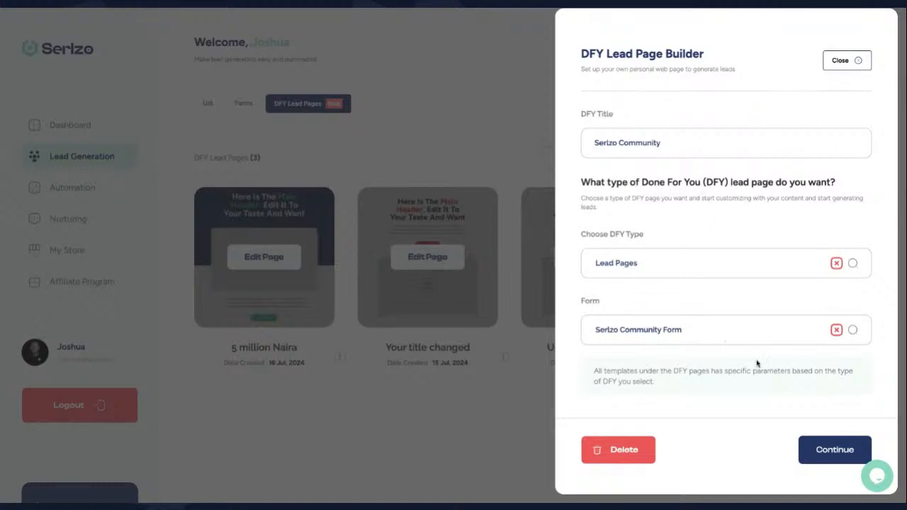
{"action": "left_click", "coordinate": [841, 62]}
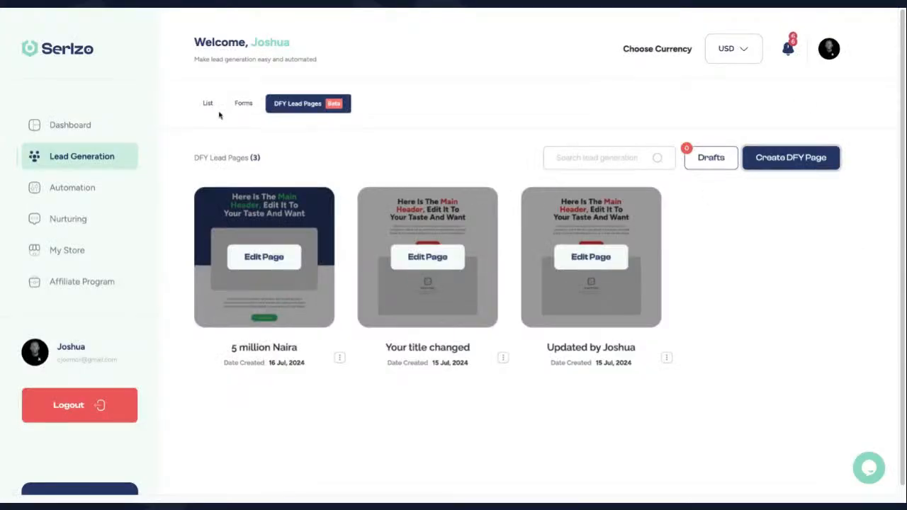
Start a new lead generation form and title it "Serlzo community form 2"
{"action": "left_click", "coordinate": [239, 105]}
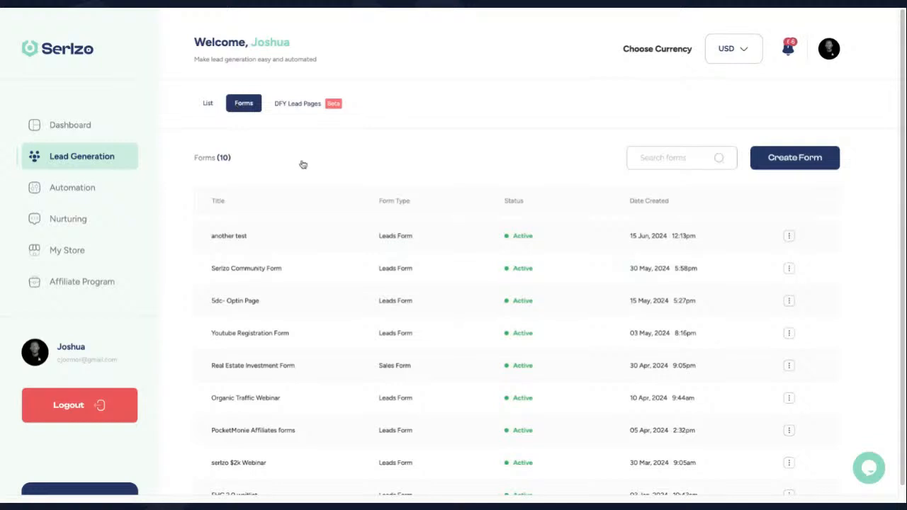
{"action": "left_click", "coordinate": [797, 165]}
{"action": "left_click", "coordinate": [723, 151]}
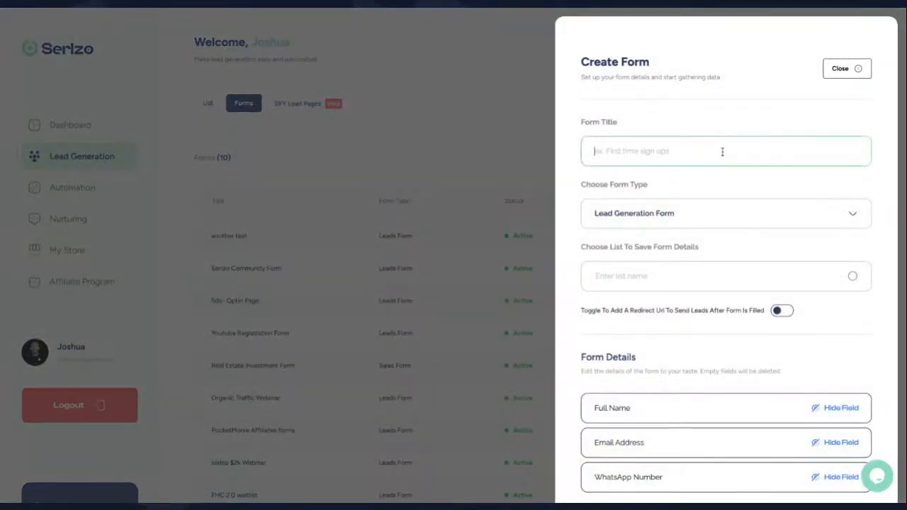
{"action": "type", "text": "Serlz"}
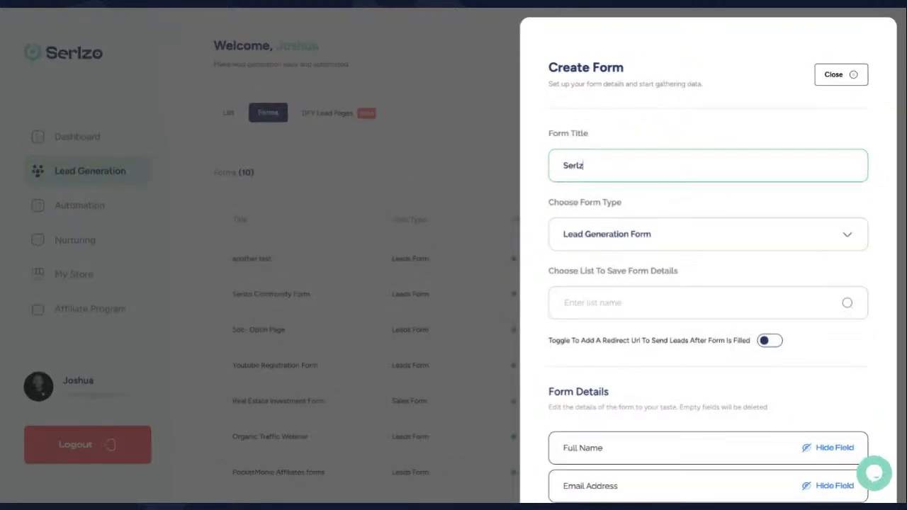
{"action": "key", "text": "ctrl+plus"}
{"action": "type", "text": "erlz"}
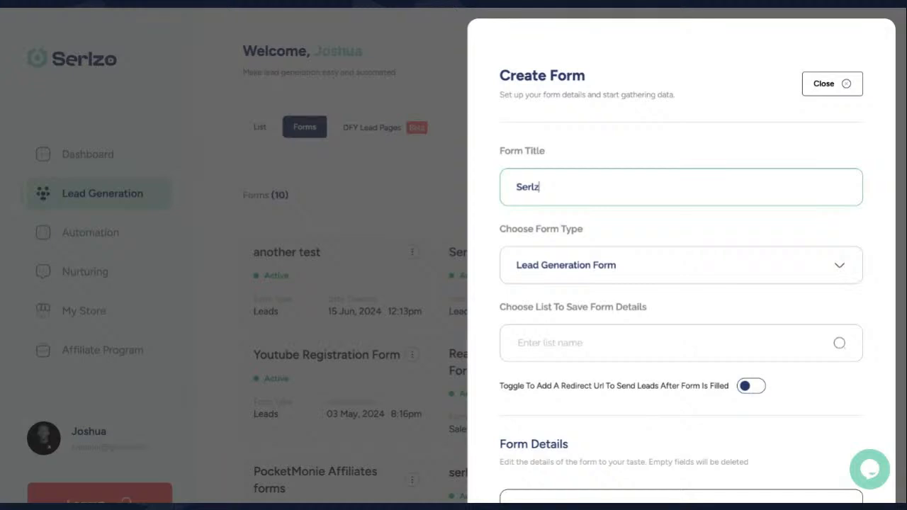
{"action": "type", "text": "o community for"}
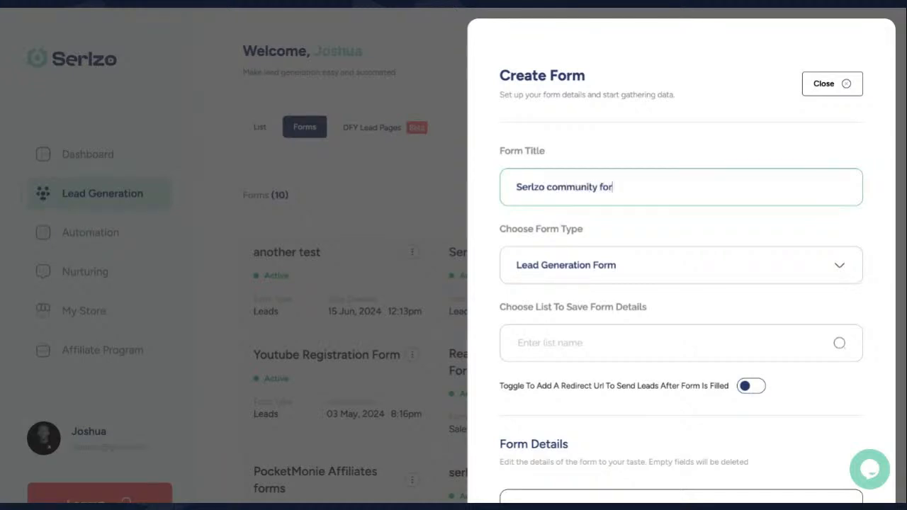
{"action": "type", "text": "m 2"}
Set the new form's type to Sales Form
{"action": "scroll", "coordinate": [676, 345], "scroll_direction": "down", "scroll_amount": 2}
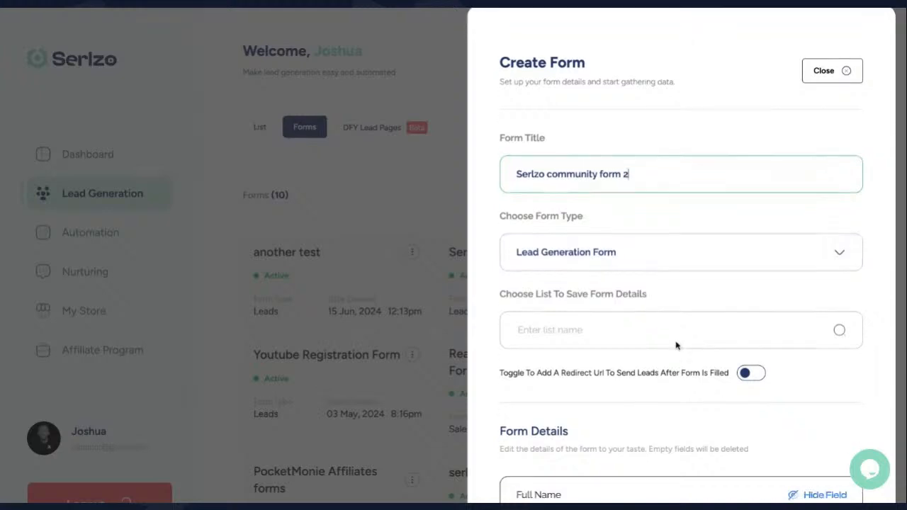
{"action": "left_click", "coordinate": [681, 149]}
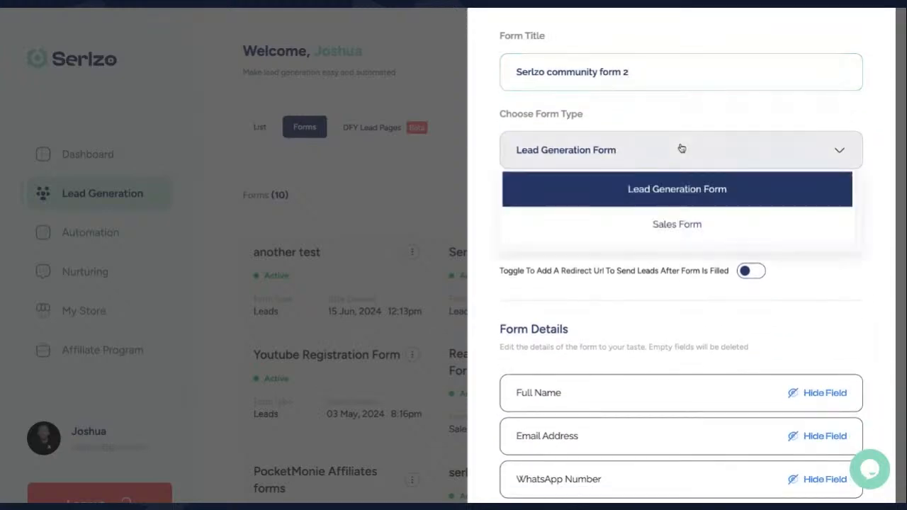
{"action": "left_click", "coordinate": [667, 235]}
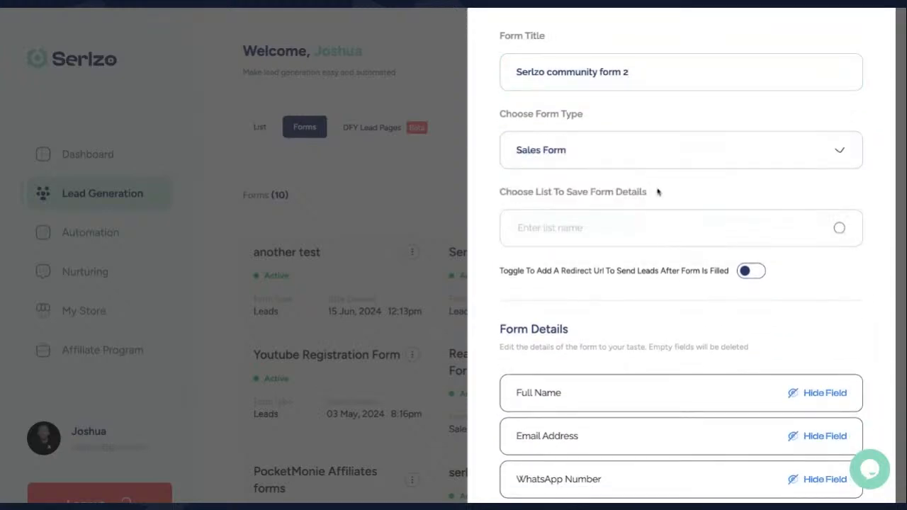
{"action": "left_click", "coordinate": [648, 155]}
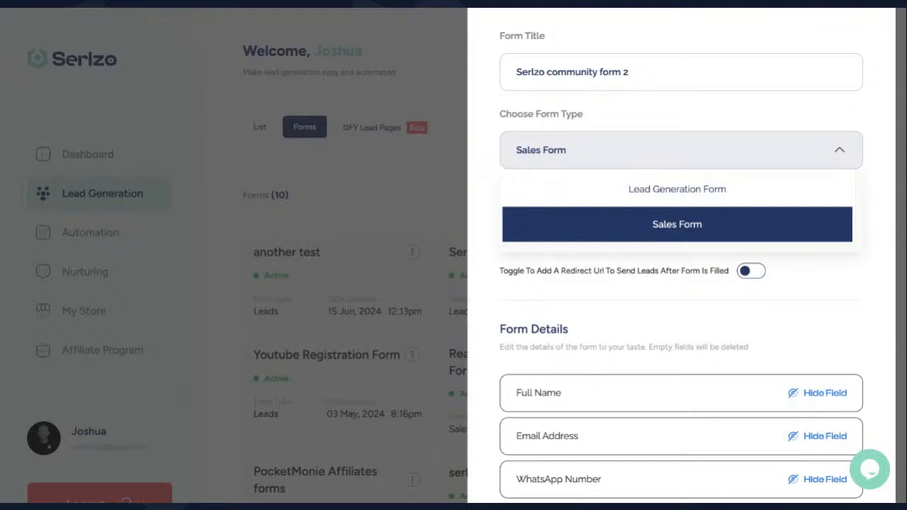
{"action": "left_click", "coordinate": [677, 225]}
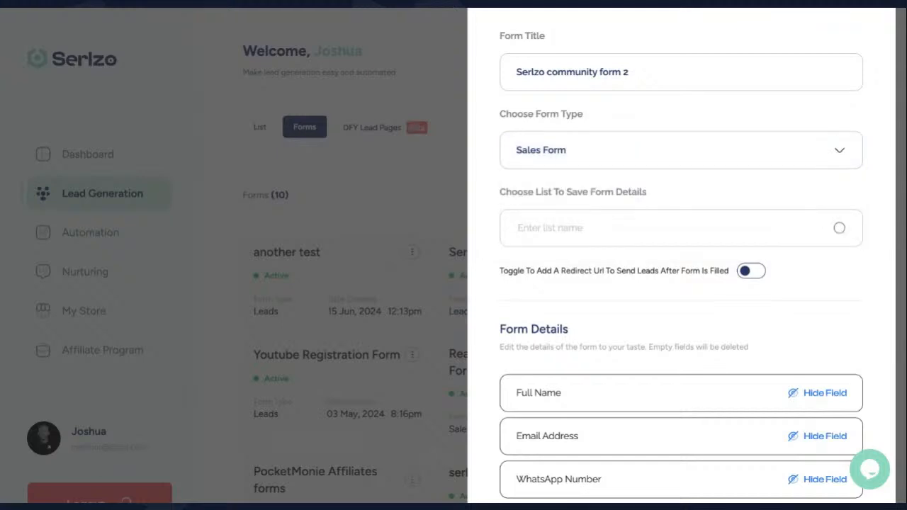
Add and delete a blank extra form field, and hide and show the Address field again
{"action": "scroll", "coordinate": [667, 302], "scroll_direction": "down", "scroll_amount": 2}
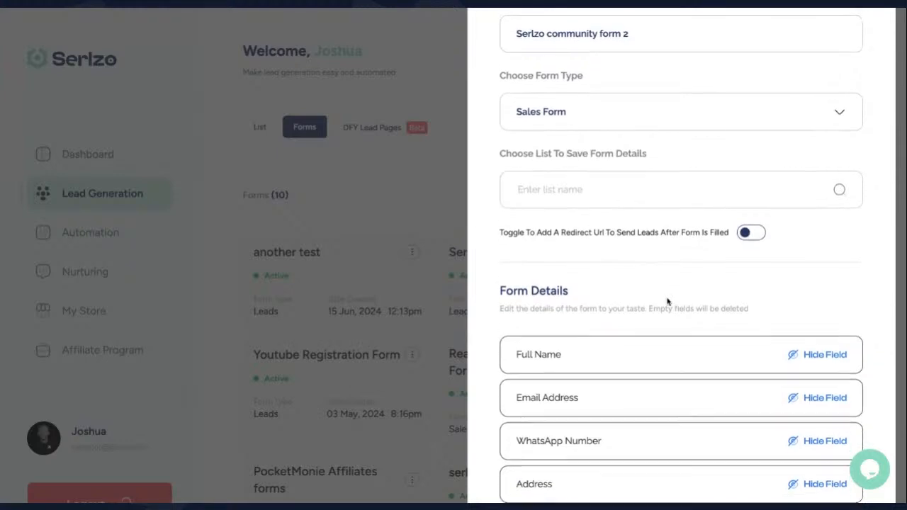
{"action": "scroll", "coordinate": [648, 338], "scroll_direction": "down", "scroll_amount": 4}
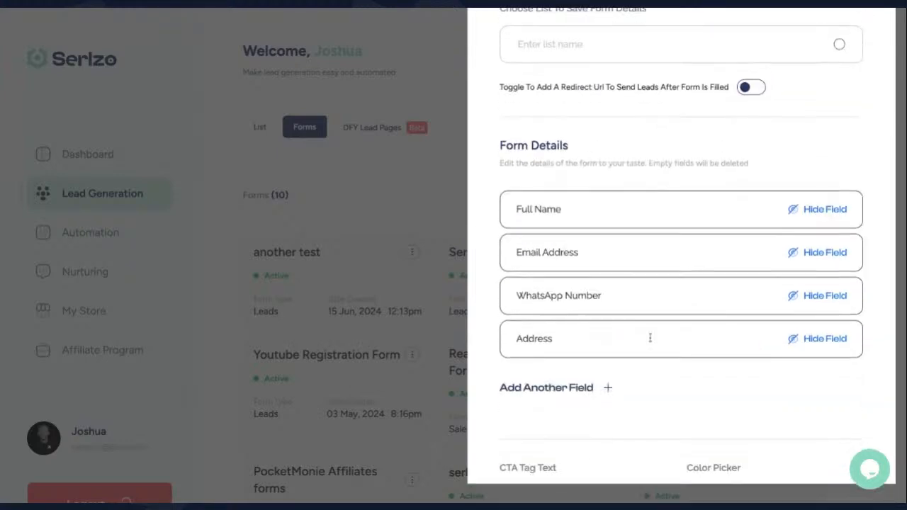
{"action": "left_click", "coordinate": [591, 390]}
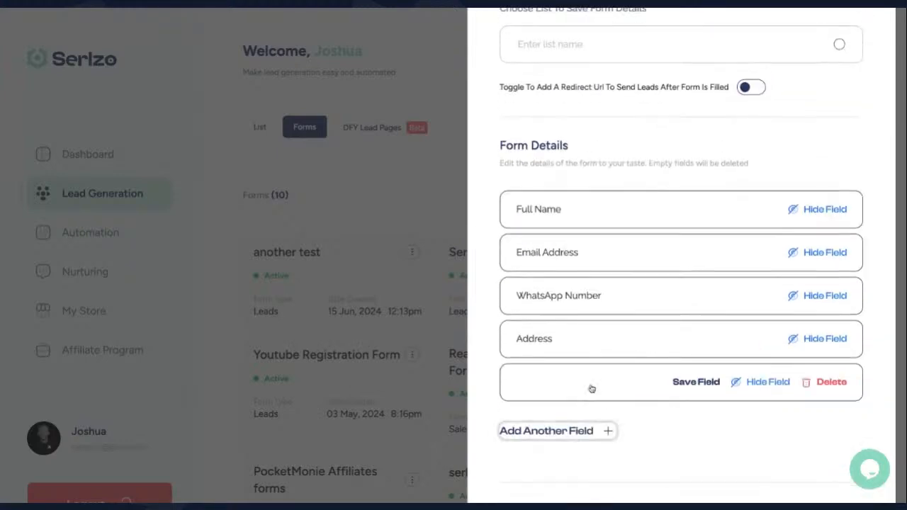
{"action": "left_click", "coordinate": [835, 384]}
{"action": "left_click", "coordinate": [815, 339]}
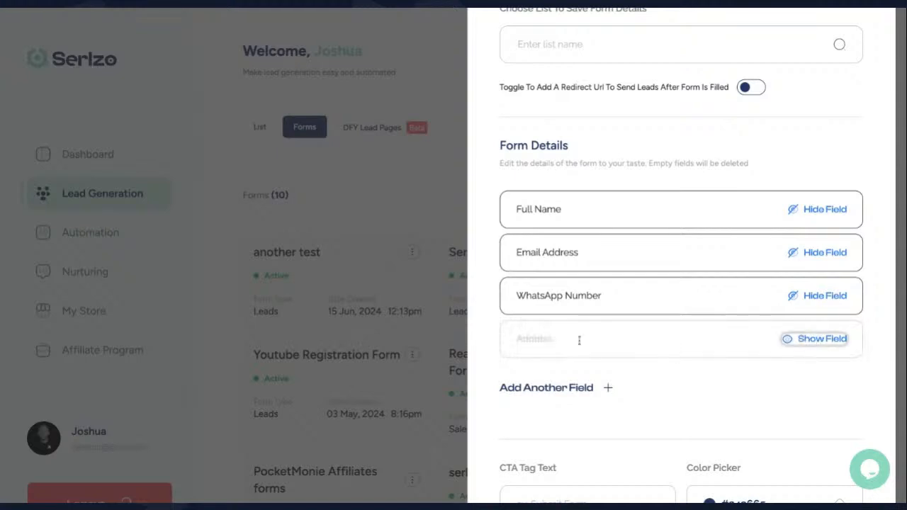
{"action": "left_click", "coordinate": [807, 340]}
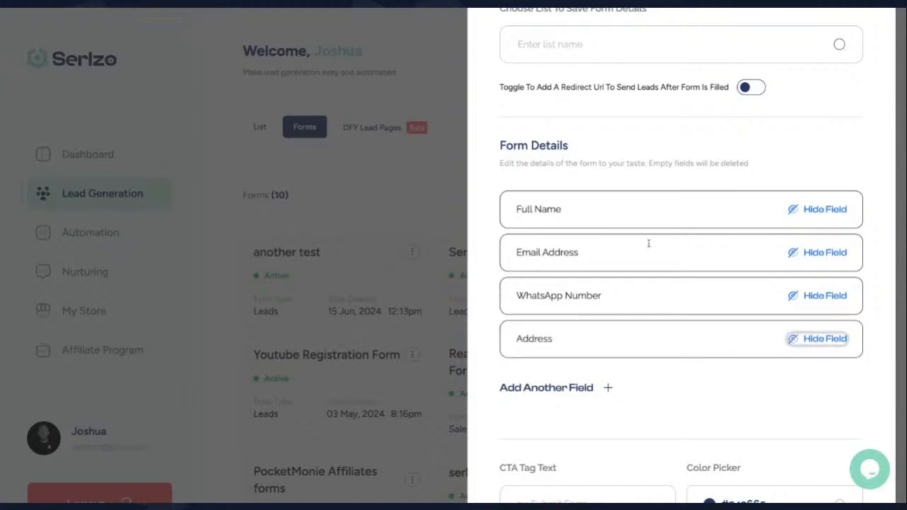
Change the type of the "Serlzo community form 2" form to Lead Generation Form
{"action": "scroll", "coordinate": [649, 243], "scroll_direction": "up", "scroll_amount": 1}
{"action": "scroll", "coordinate": [649, 243], "scroll_direction": "up", "scroll_amount": 1}
{"action": "scroll", "coordinate": [649, 243], "scroll_direction": "up", "scroll_amount": 2}
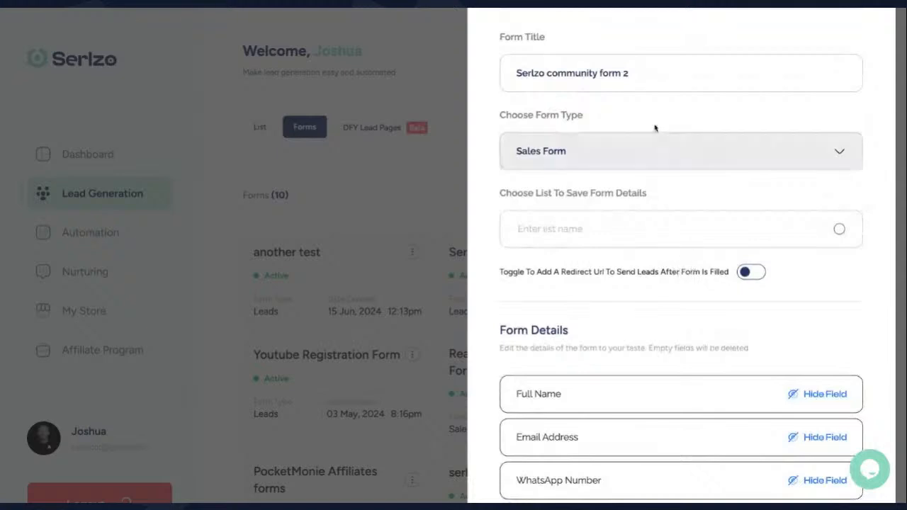
{"action": "left_click", "coordinate": [645, 155]}
{"action": "left_click", "coordinate": [651, 192]}
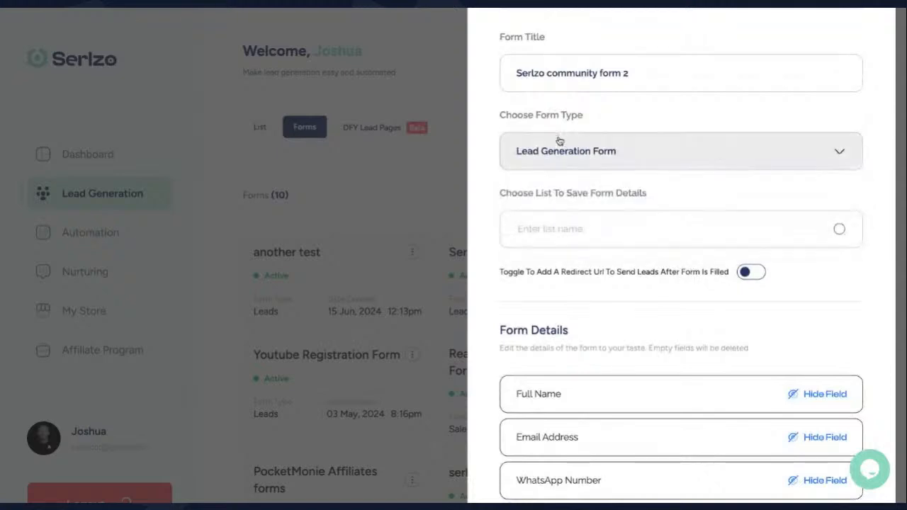
Check which lists are available for saving the form details and close the form without creating it
{"action": "left_click", "coordinate": [596, 233]}
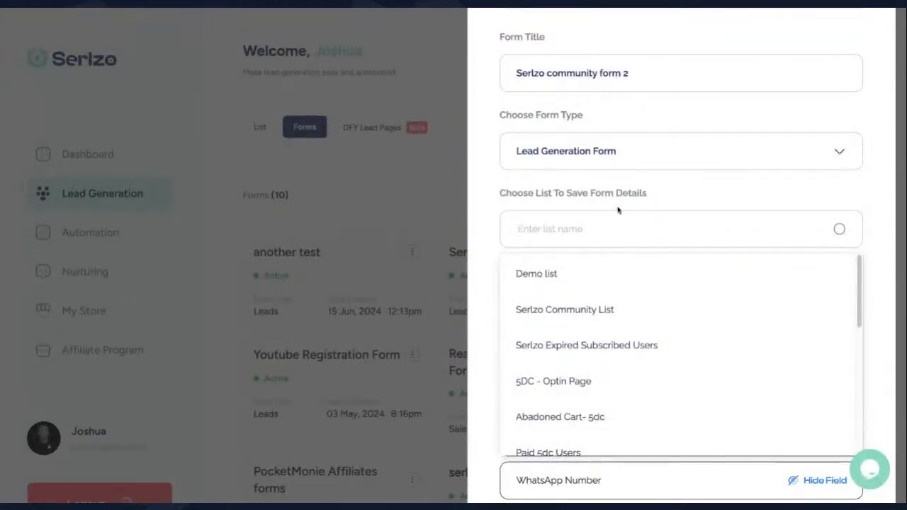
{"action": "scroll", "coordinate": [681, 158], "scroll_direction": "down", "scroll_amount": 1}
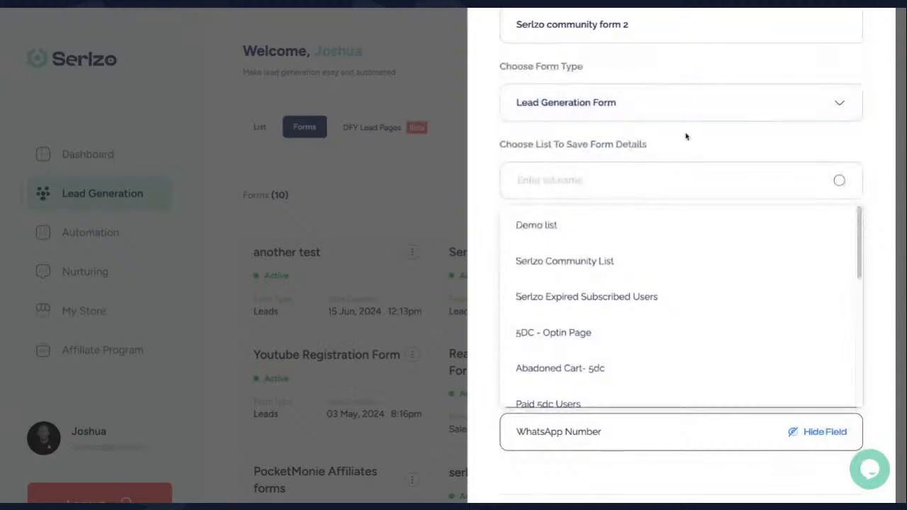
{"action": "scroll", "coordinate": [685, 135], "scroll_direction": "up", "scroll_amount": 3}
{"action": "left_click", "coordinate": [822, 85]}
{"action": "left_click", "coordinate": [824, 86]}
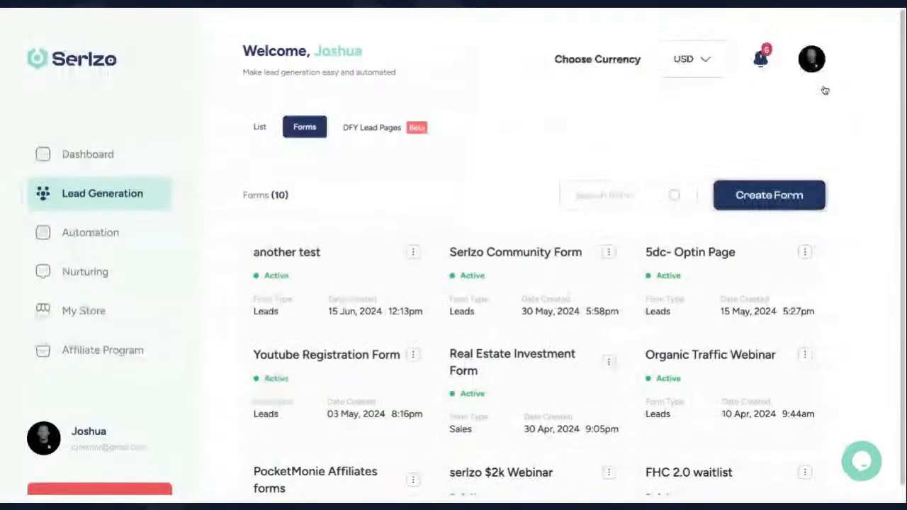
Start a new contact list and title it "Serlzo Com 2"
{"action": "left_click", "coordinate": [260, 129]}
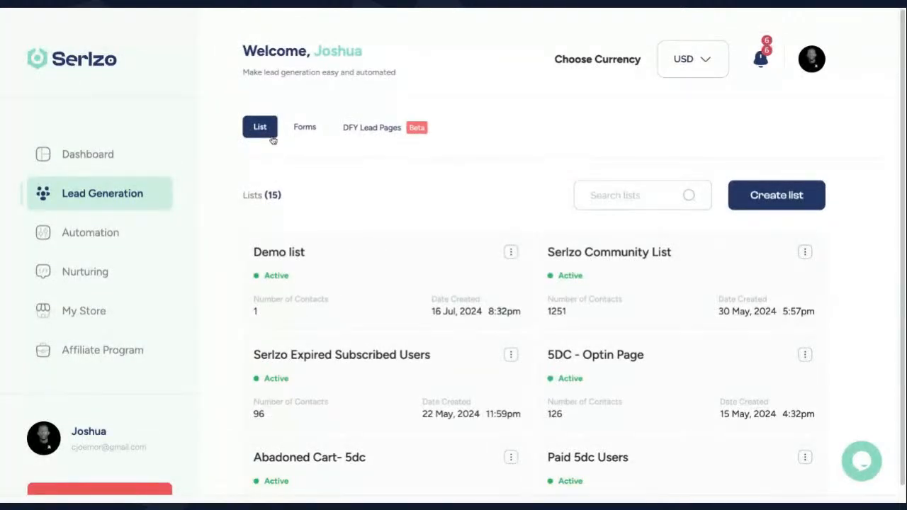
{"action": "key", "text": "ctrl+minus"}
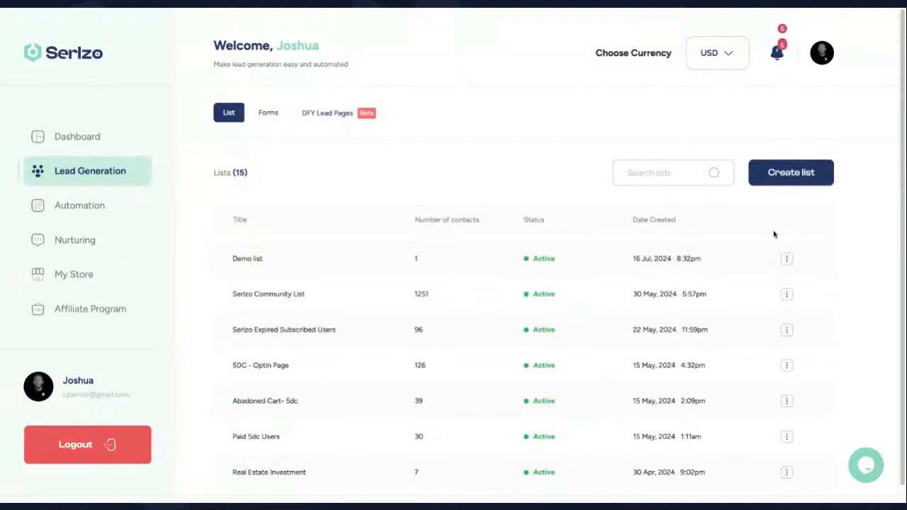
{"action": "left_click", "coordinate": [781, 172]}
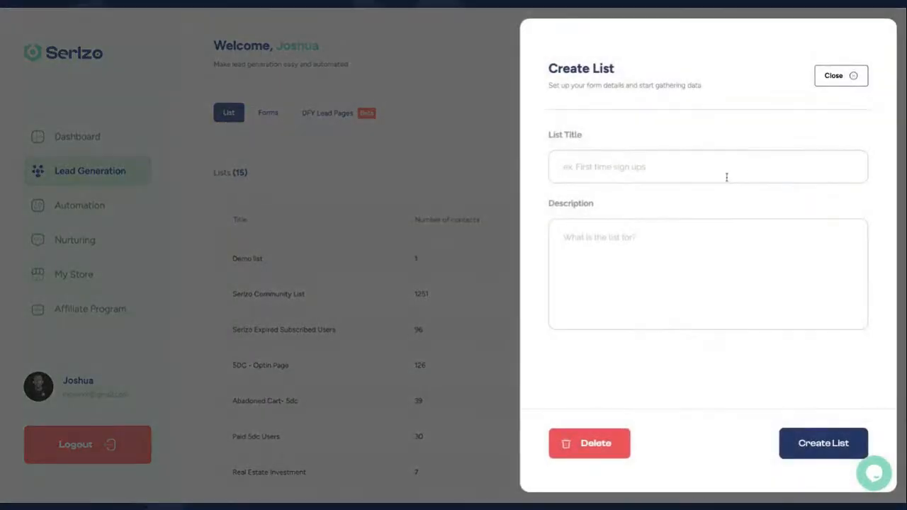
{"action": "left_click", "coordinate": [726, 178]}
{"action": "type", "text": "Serlzom"}
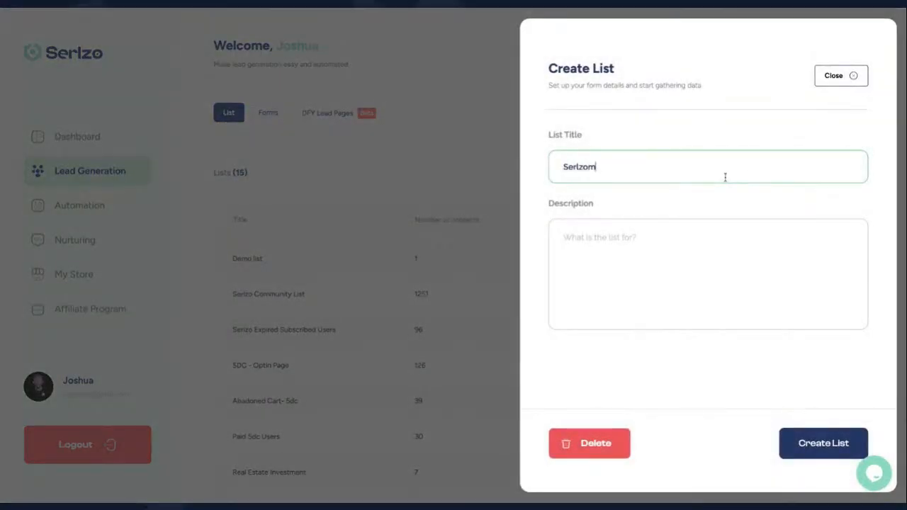
{"action": "key", "text": "BackSpace"}
{"action": "type", "text": "COm"}
{"action": "type", "text": "om 2"}
Describe the list as "List for businesses in serlzo" and create it
{"action": "left_click", "coordinate": [732, 252]}
{"action": "type", "text": "L"}
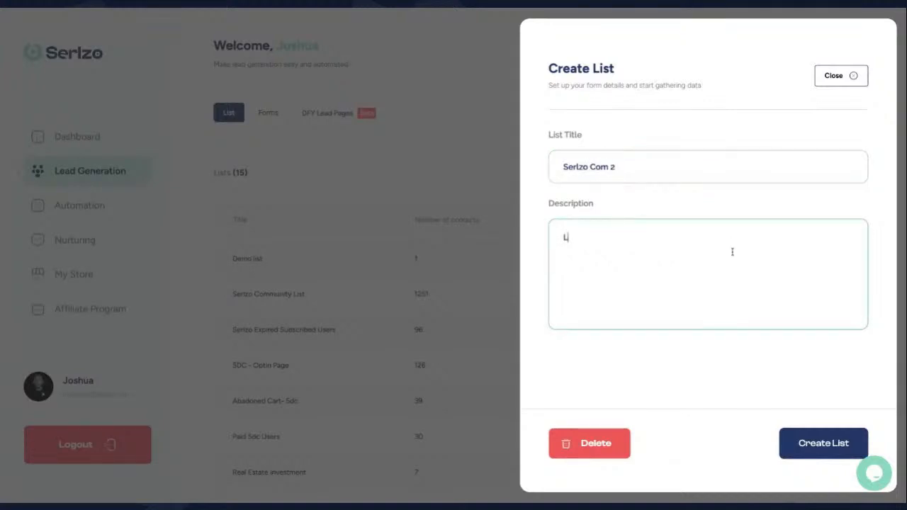
{"action": "type", "text": "ist for pe"}
{"action": "type", "text": "usinesses"}
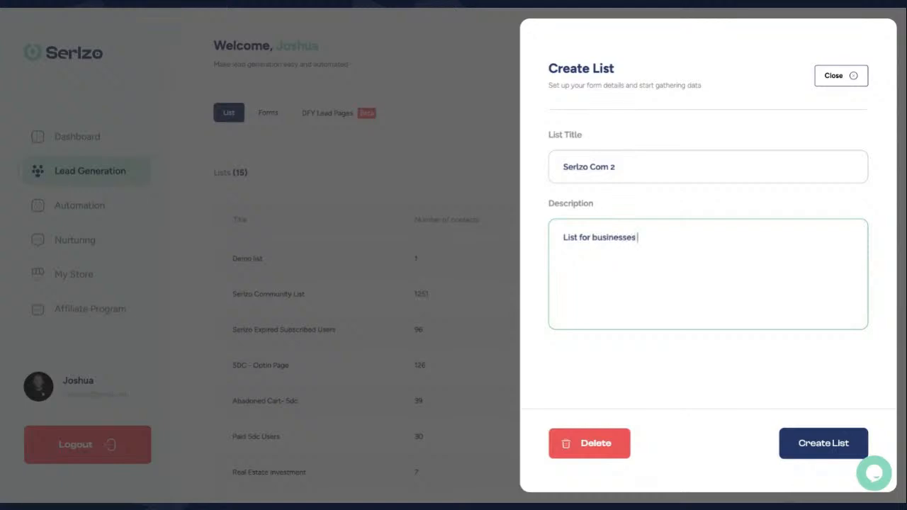
{"action": "type", "text": " in serlzo"}
{"action": "left_click", "coordinate": [810, 454]}
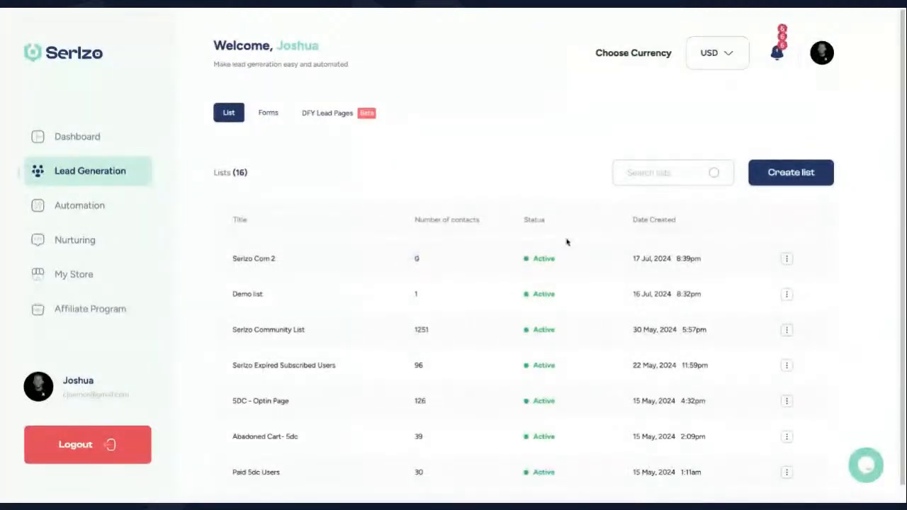
View the Serlzo Com 2 list and examine the options for adding single or multiple contacts, including CSV upload and Google import
{"action": "left_click", "coordinate": [787, 258]}
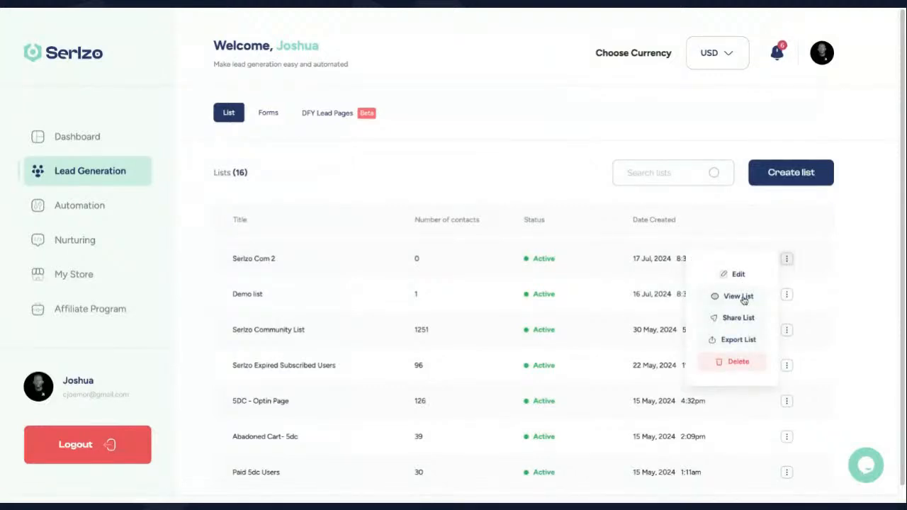
{"action": "left_click", "coordinate": [738, 296]}
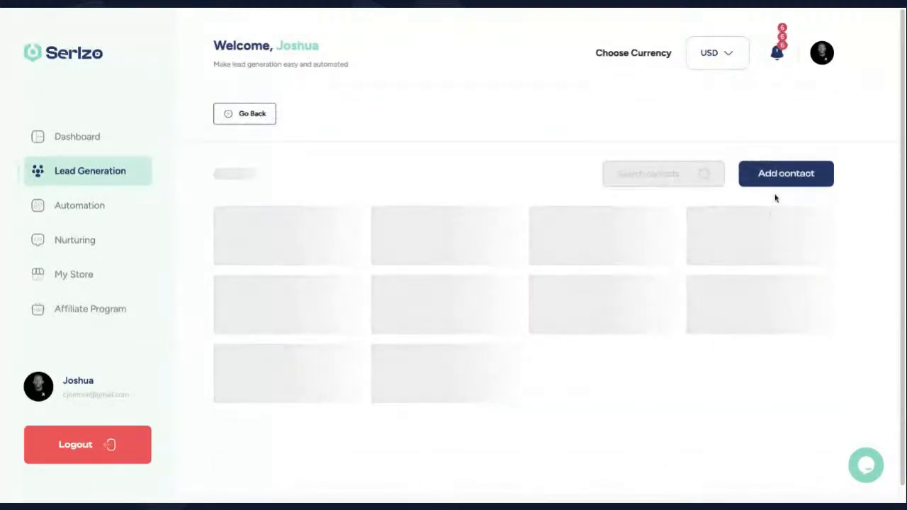
{"action": "left_click", "coordinate": [780, 176]}
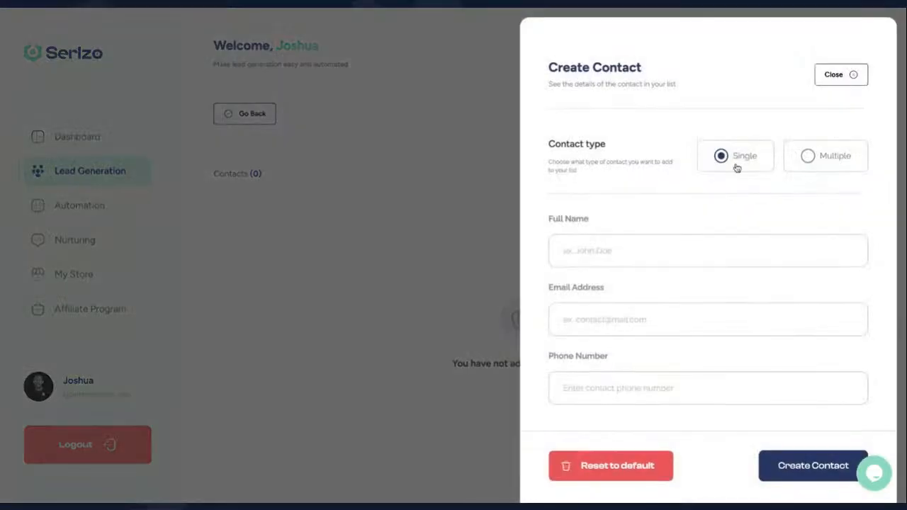
{"action": "left_click", "coordinate": [830, 156]}
{"action": "scroll", "coordinate": [686, 312], "scroll_direction": "down", "scroll_amount": 1}
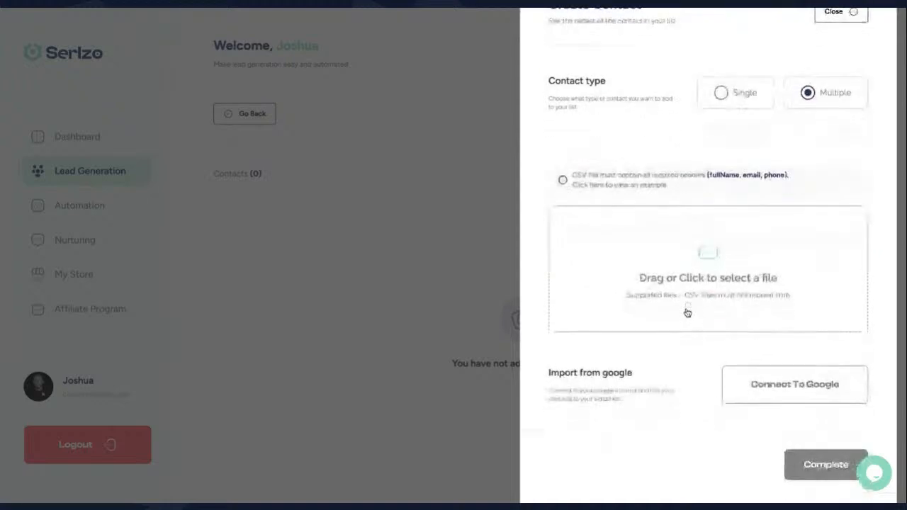
{"action": "scroll", "coordinate": [707, 254], "scroll_direction": "down", "scroll_amount": 1}
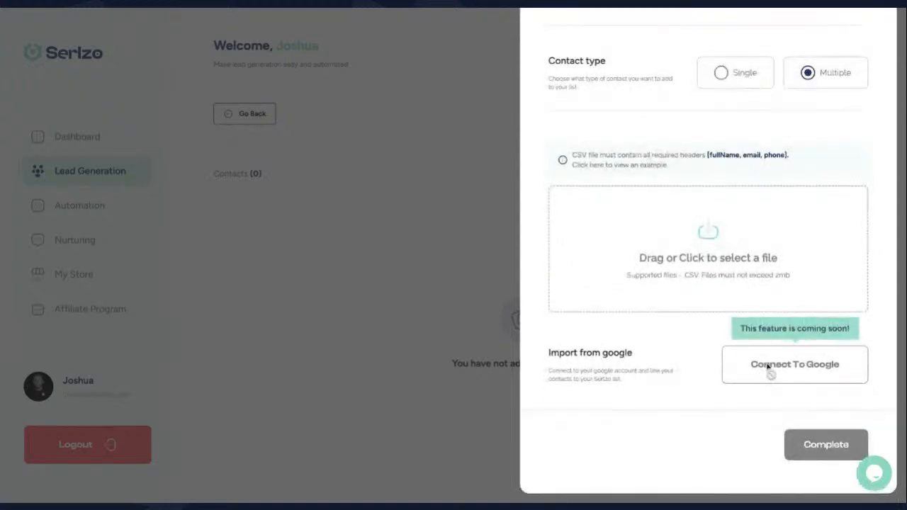
{"action": "mouse_move", "coordinate": [822, 365]}
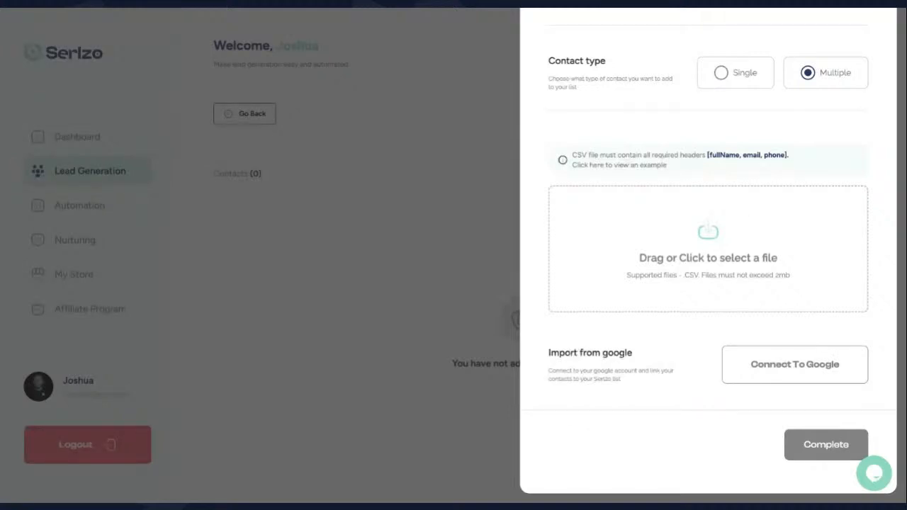
Close the contact form without adding anyone, return to the lists and review the actions available for Serlzo Com 2
{"action": "scroll", "coordinate": [777, 108], "scroll_direction": "up", "scroll_amount": 2}
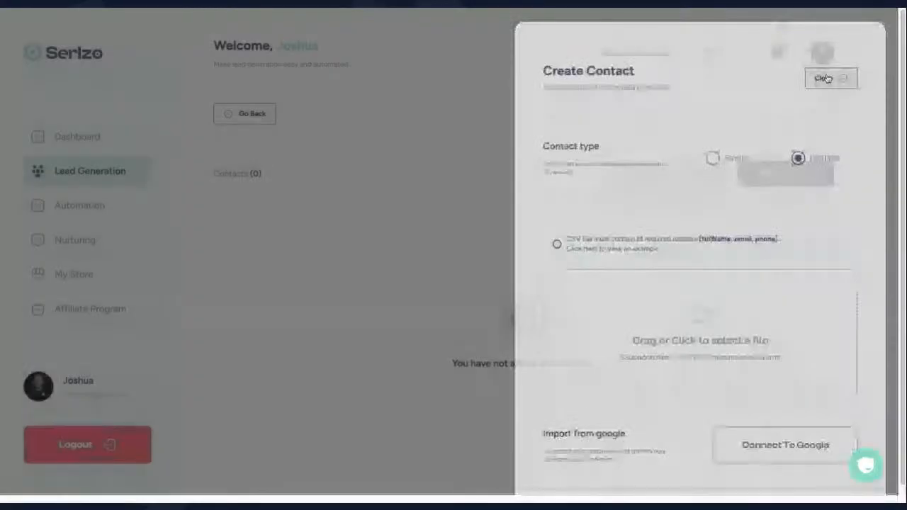
{"action": "left_click", "coordinate": [837, 74]}
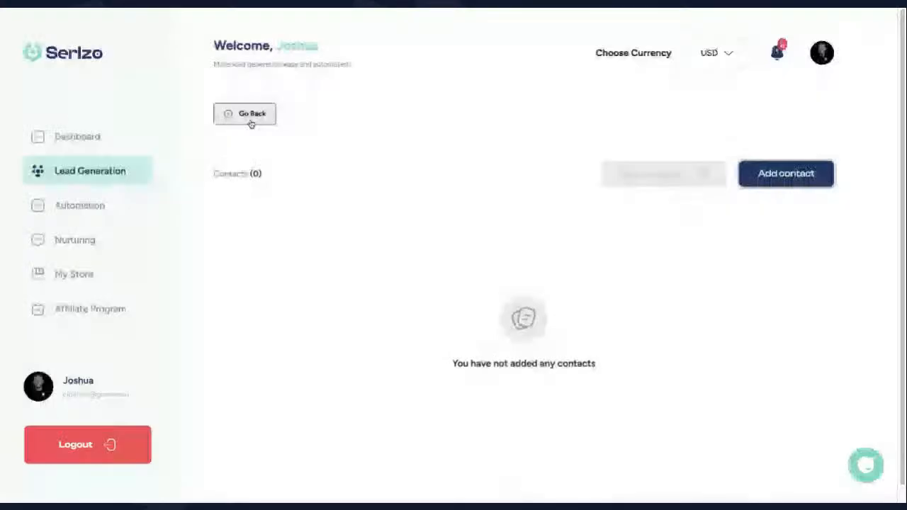
{"action": "left_click", "coordinate": [251, 115]}
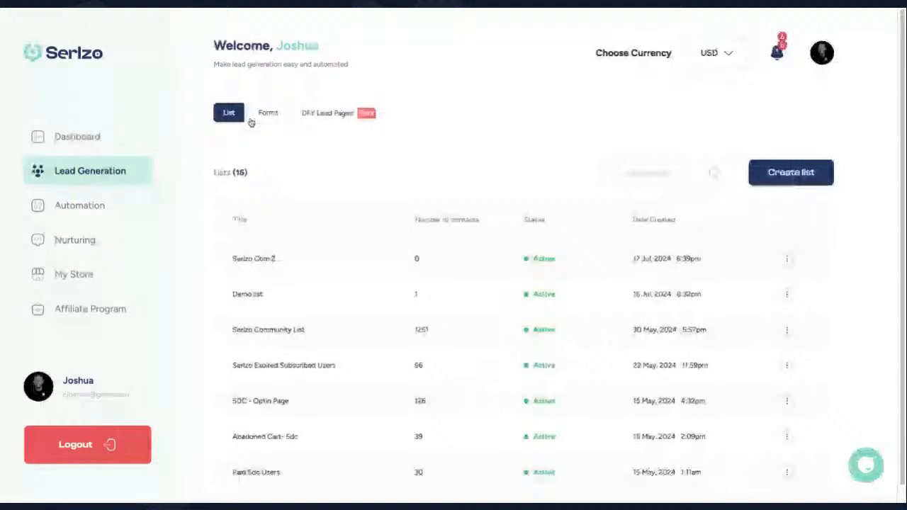
{"action": "left_click", "coordinate": [785, 260]}
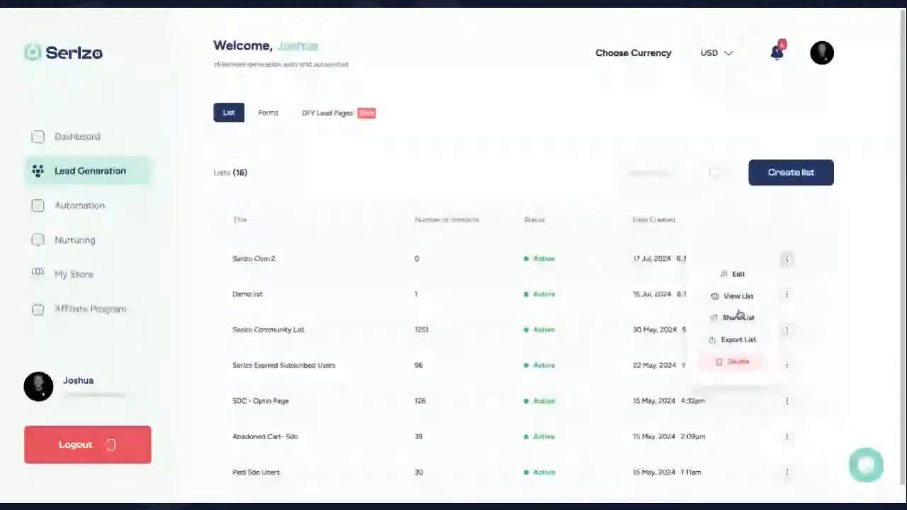
{"action": "left_click", "coordinate": [334, 152]}
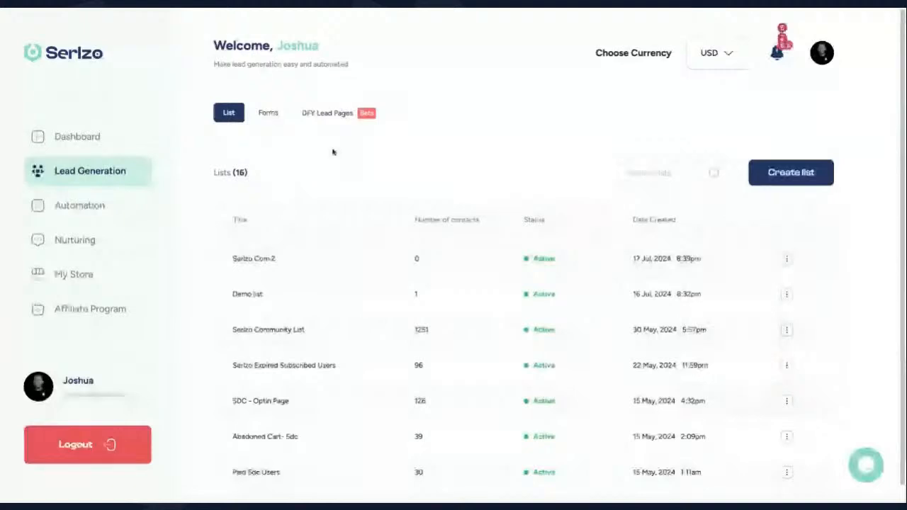
Start a new lead generation form titled "Serlzo Com 2" that saves its details to the Serlzo Com 2 list
{"action": "left_click", "coordinate": [274, 114]}
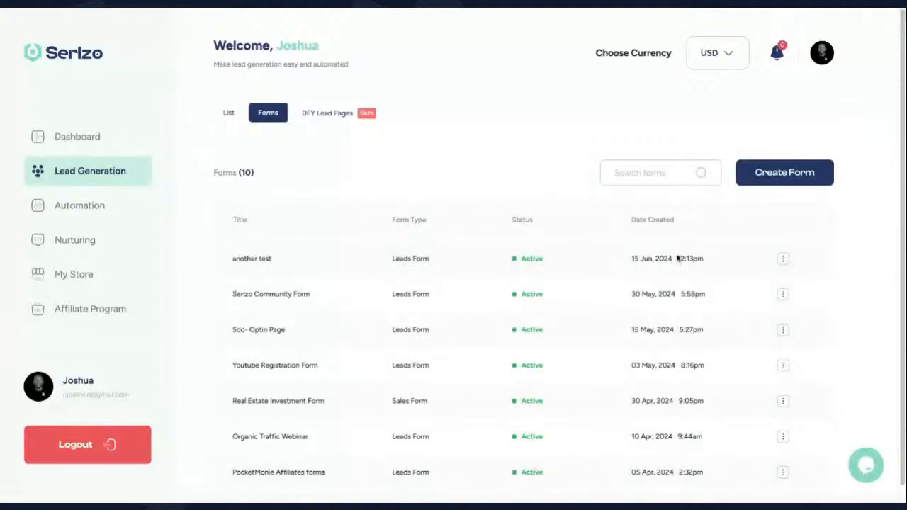
{"action": "left_click", "coordinate": [765, 175]}
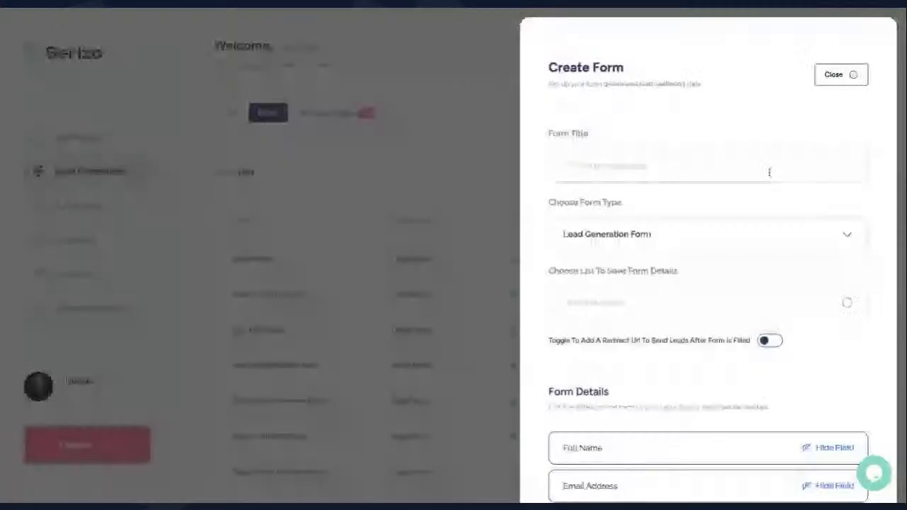
{"action": "left_click", "coordinate": [716, 168]}
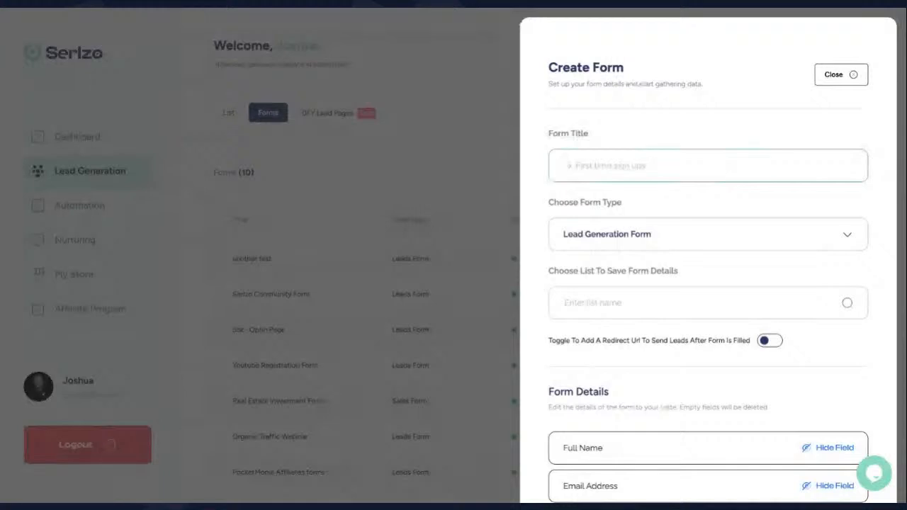
{"action": "type", "text": "Serlzo"}
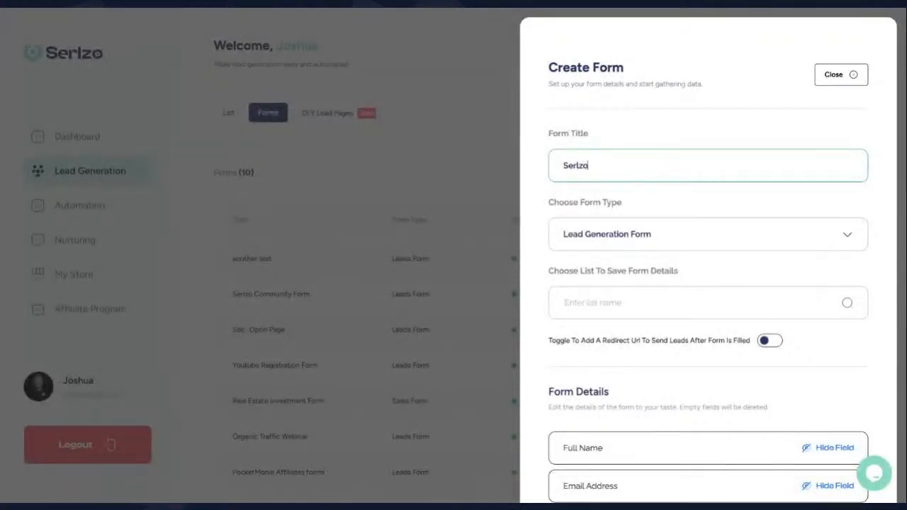
{"action": "type", "text": " Com 2"}
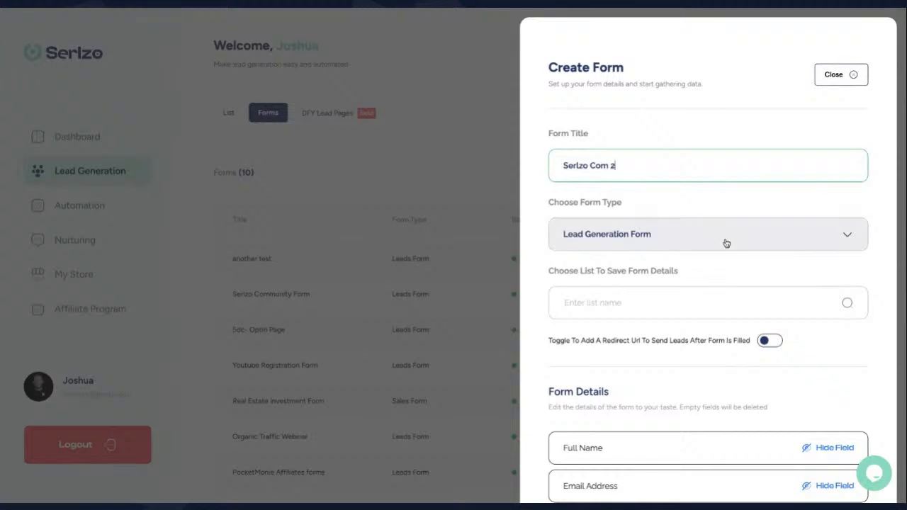
{"action": "left_click", "coordinate": [679, 304]}
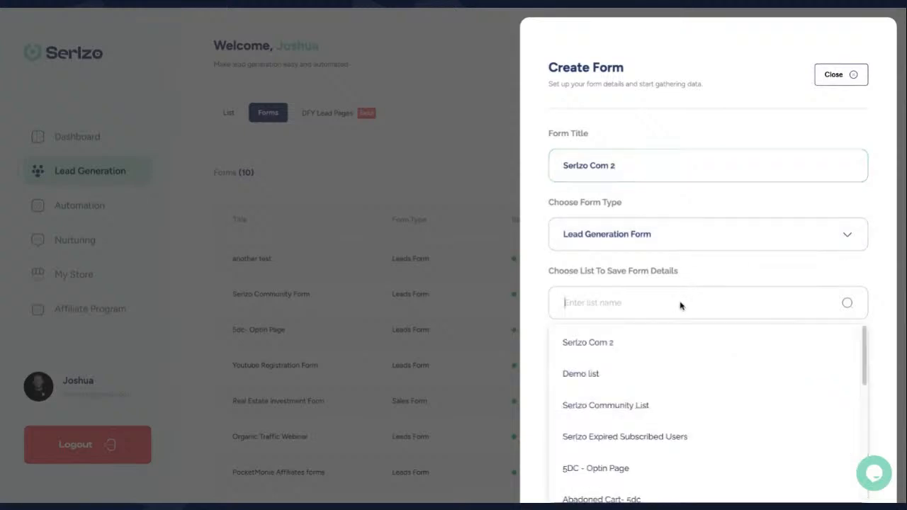
{"action": "left_click", "coordinate": [619, 342]}
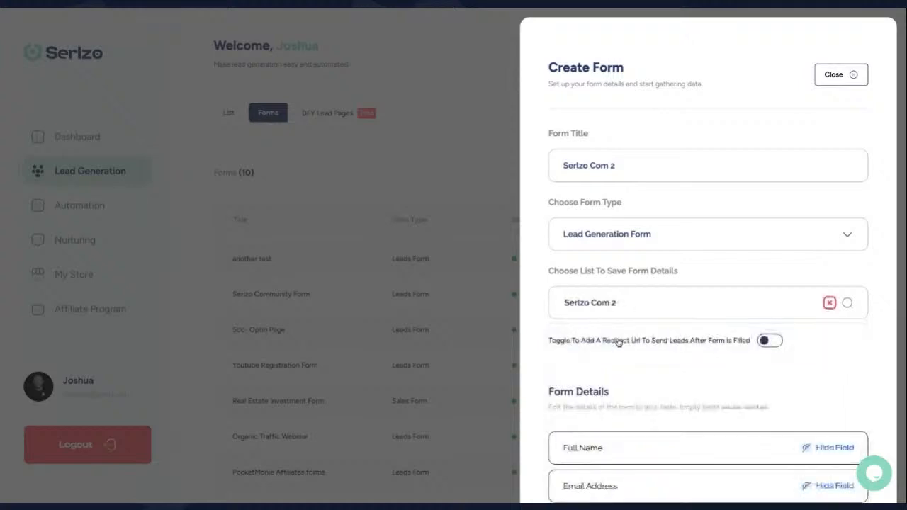
{"action": "left_click", "coordinate": [767, 342]}
{"action": "scroll", "coordinate": [640, 392], "scroll_direction": "down", "scroll_amount": 1}
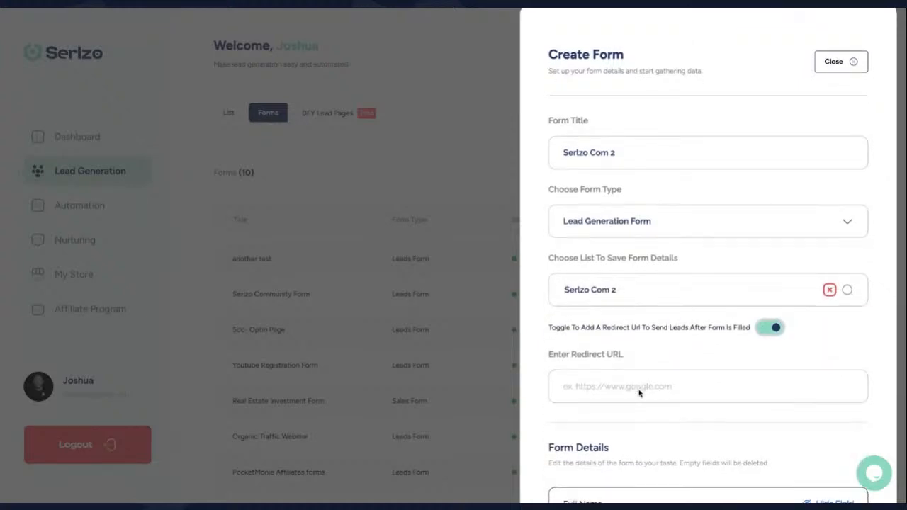
{"action": "left_click", "coordinate": [640, 392]}
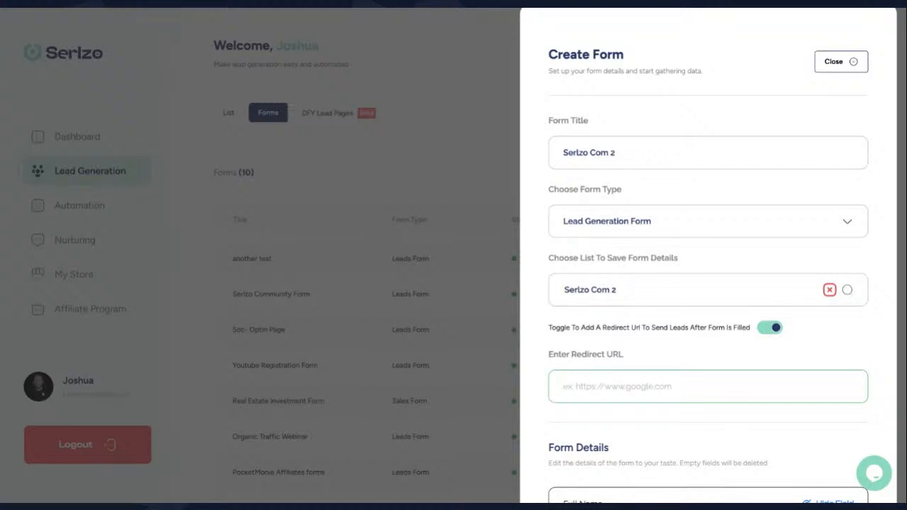
{"action": "type", "text": "https://launch.serlzo.com/successful-registration"}
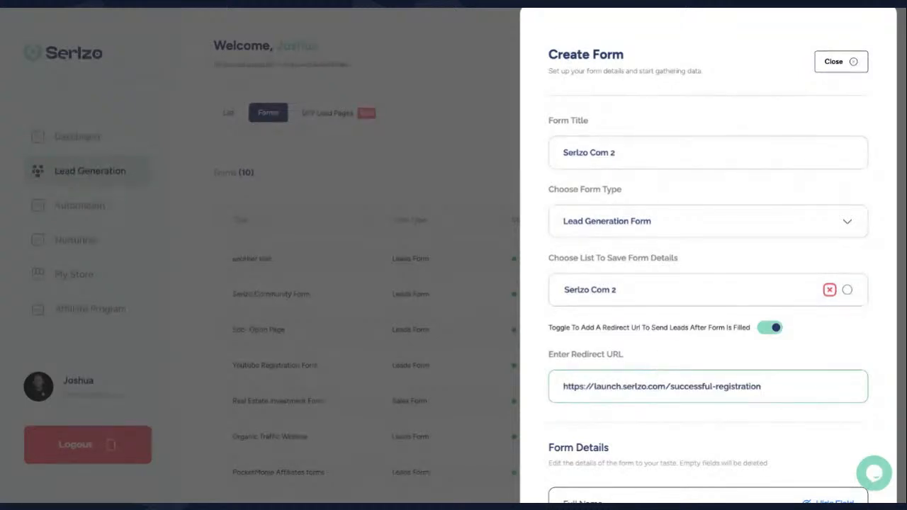
Copy the full redirect URL from the form
{"action": "scroll", "coordinate": [657, 372], "scroll_direction": "down", "scroll_amount": 3}
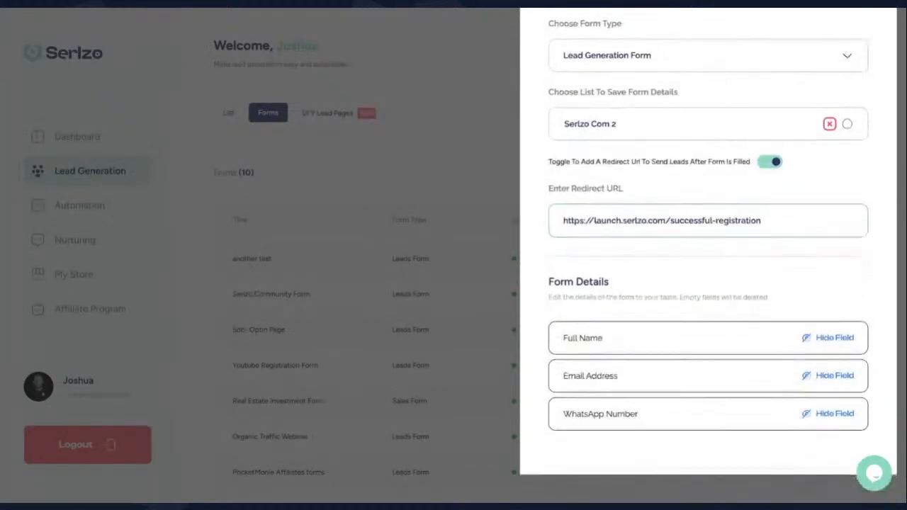
{"action": "left_click", "coordinate": [767, 219]}
{"action": "left_click_drag", "start_coordinate": [768, 218], "coordinate": [563, 226]}
{"action": "key", "text": "ctrl+c"}
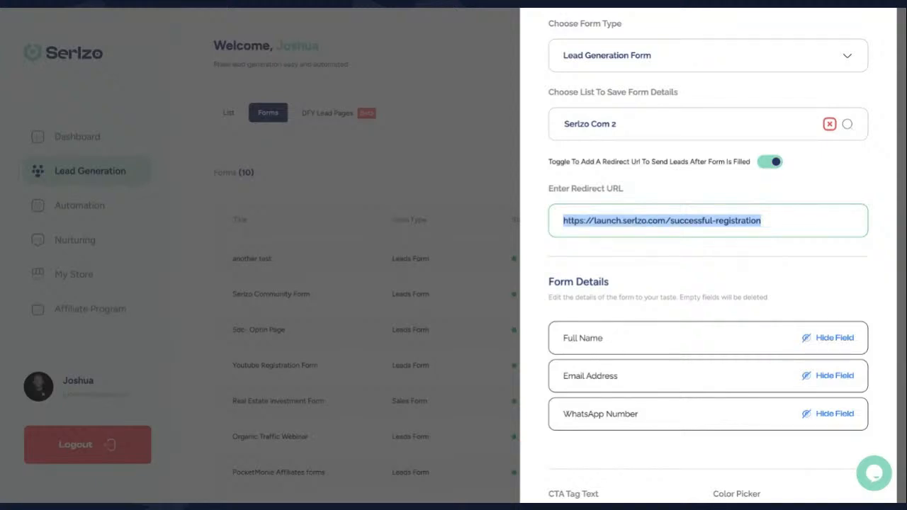
{"action": "left_click", "coordinate": [775, 163]}
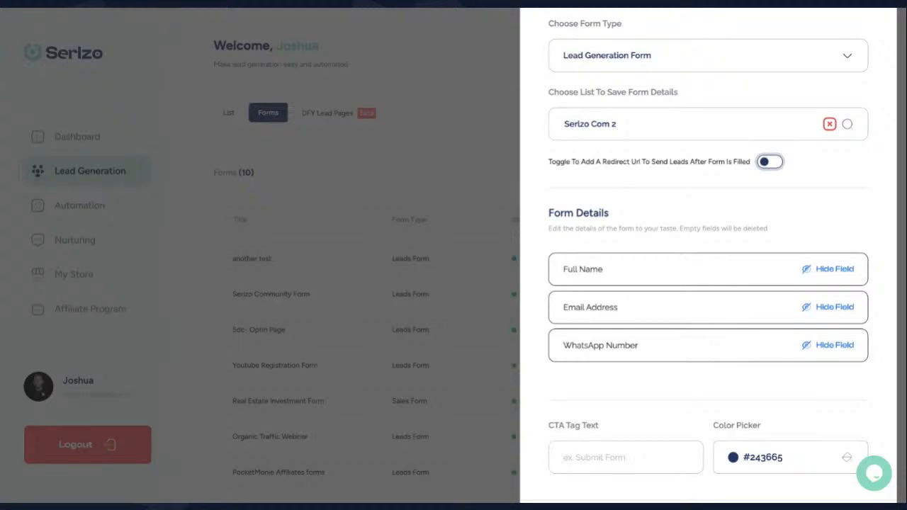
{"action": "left_click", "coordinate": [770, 161]}
{"action": "left_click", "coordinate": [745, 159]}
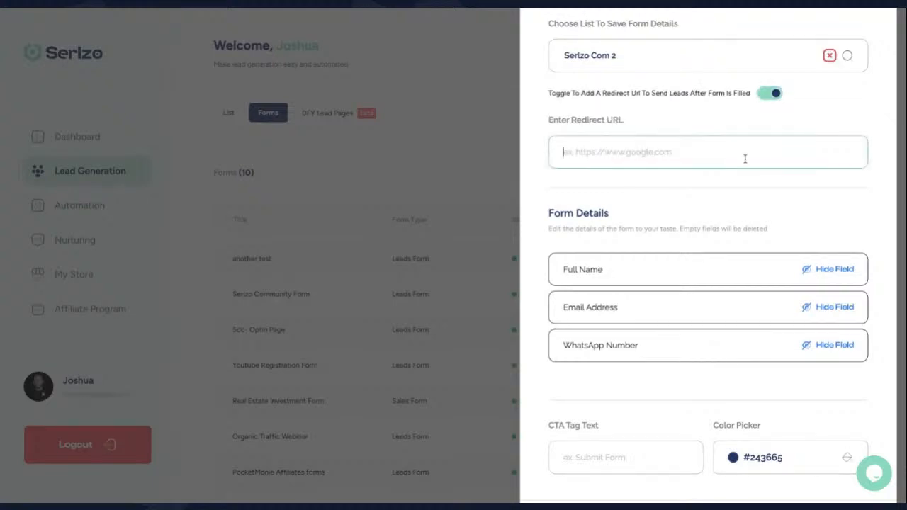
{"action": "key", "text": "ctrl+v"}
Set the form's CTA tag text to "Join the Community" and create the form
{"action": "scroll", "coordinate": [707, 305], "scroll_direction": "down", "scroll_amount": 2}
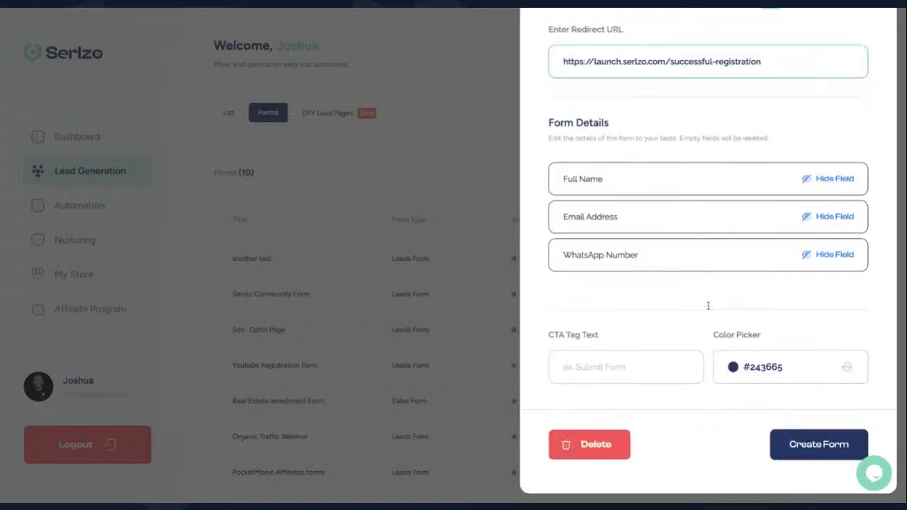
{"action": "left_click", "coordinate": [607, 375]}
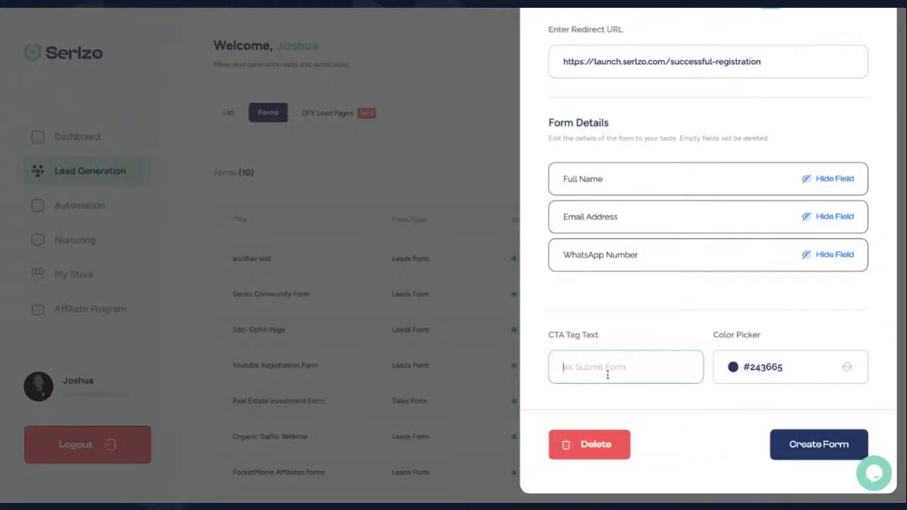
{"action": "type", "text": "JOin the Community"}
{"action": "left_click", "coordinate": [808, 445]}
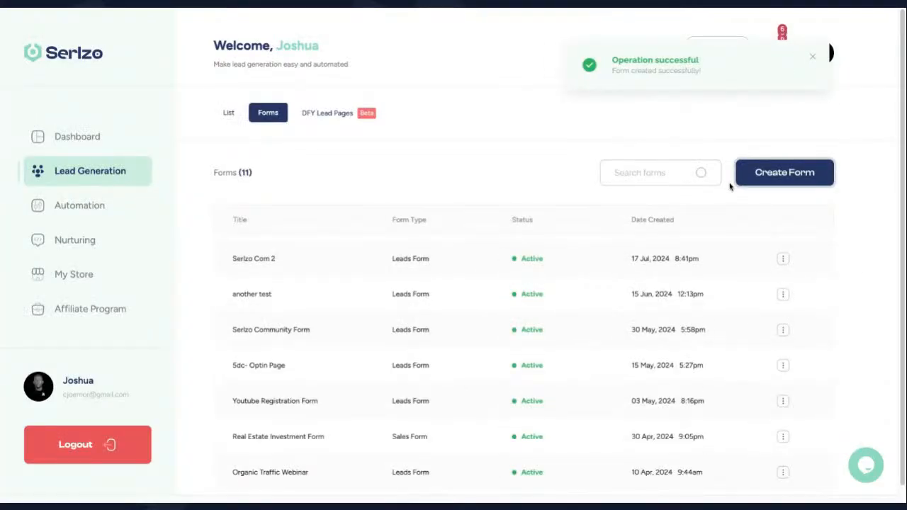
Start a new DFY lead page and title it "Serlzo com 2"
{"action": "left_click", "coordinate": [330, 118]}
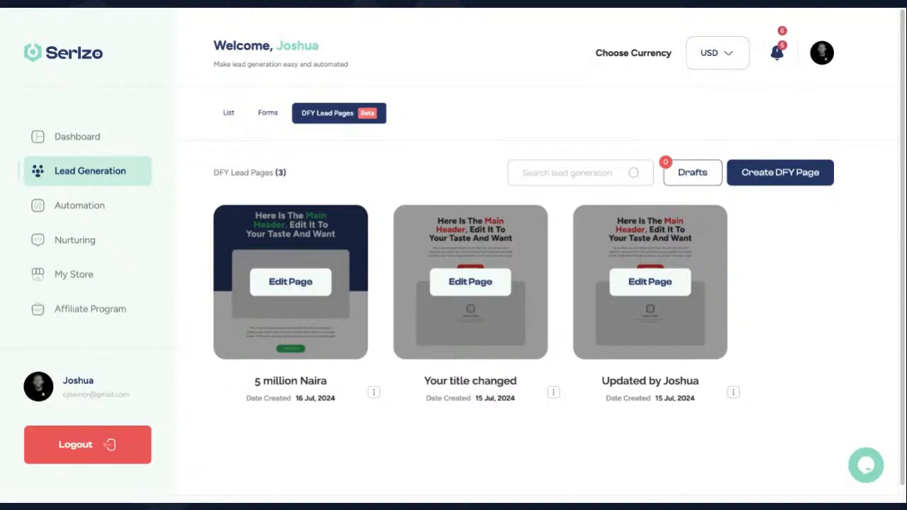
{"action": "left_click", "coordinate": [780, 174]}
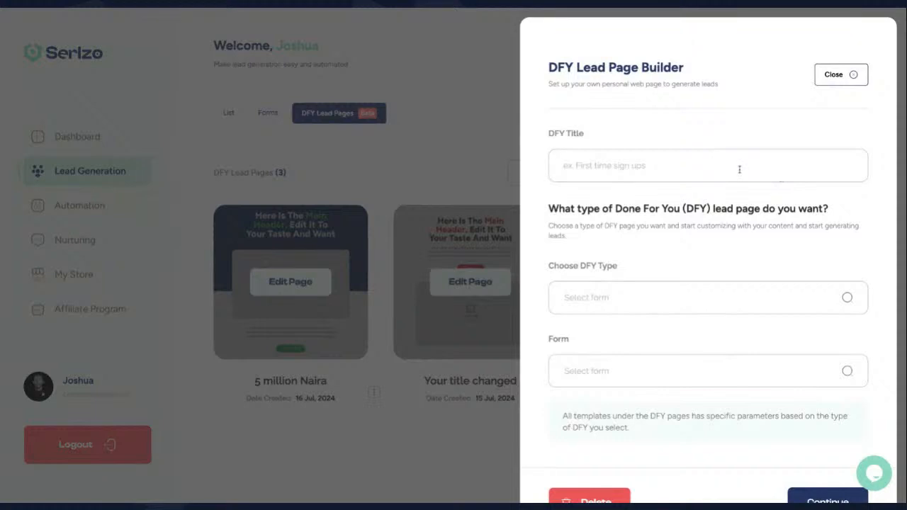
{"action": "left_click", "coordinate": [724, 169]}
{"action": "type", "text": "Ser"}
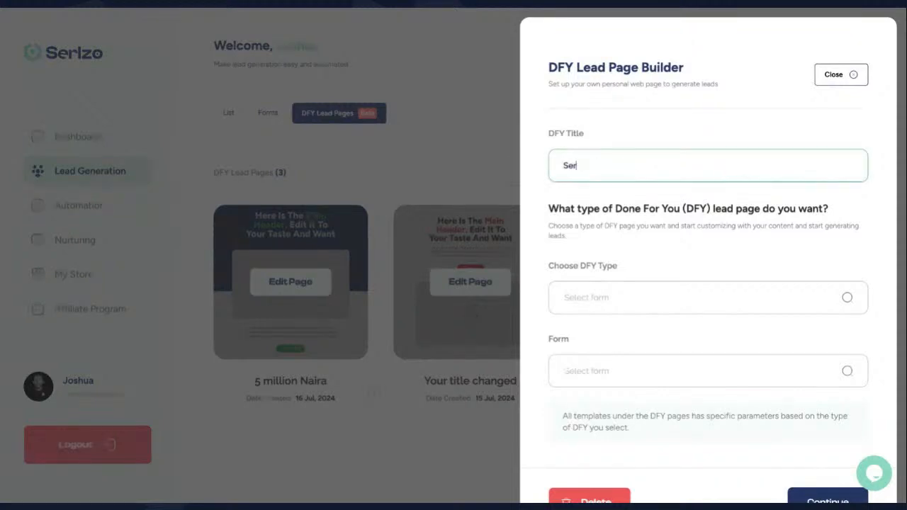
{"action": "type", "text": "lzo com 2"}
Set the DFY type to Lead Pages, link the Serlzo Com 2 form and continue to the template choice
{"action": "left_click", "coordinate": [707, 306]}
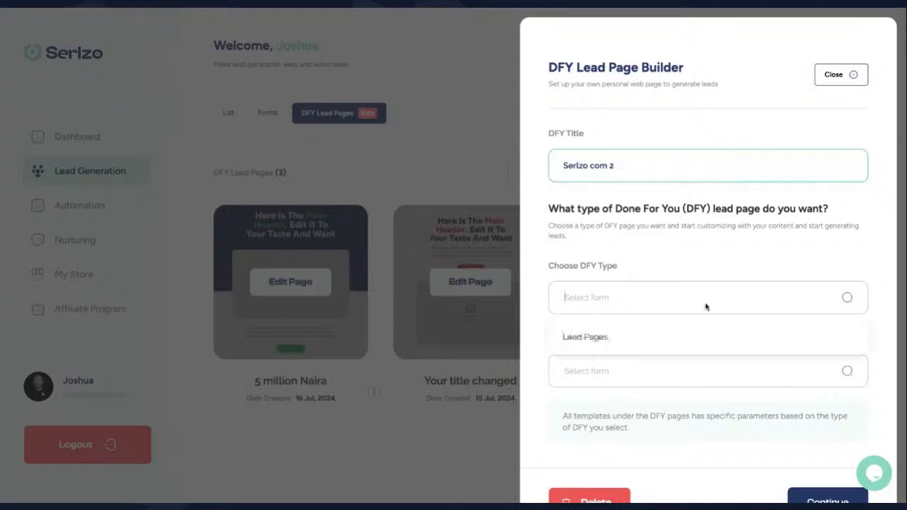
{"action": "left_click", "coordinate": [670, 340]}
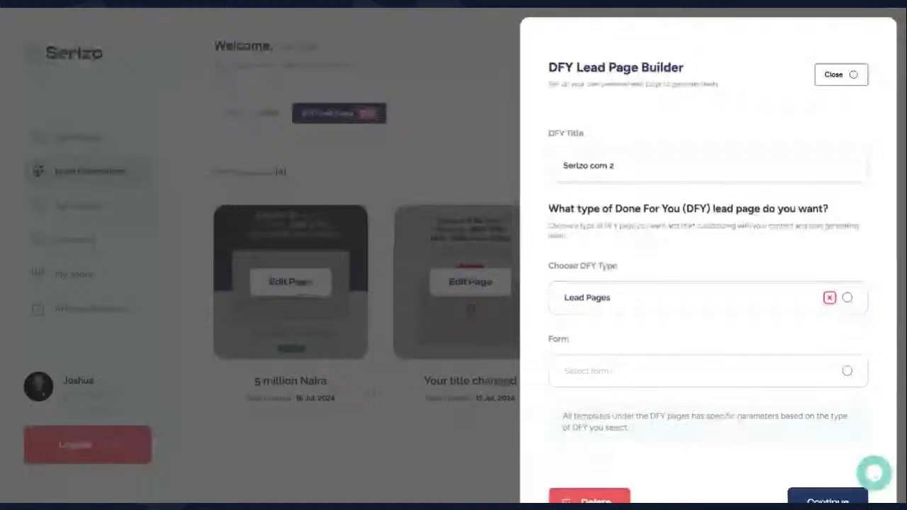
{"action": "left_click", "coordinate": [643, 380]}
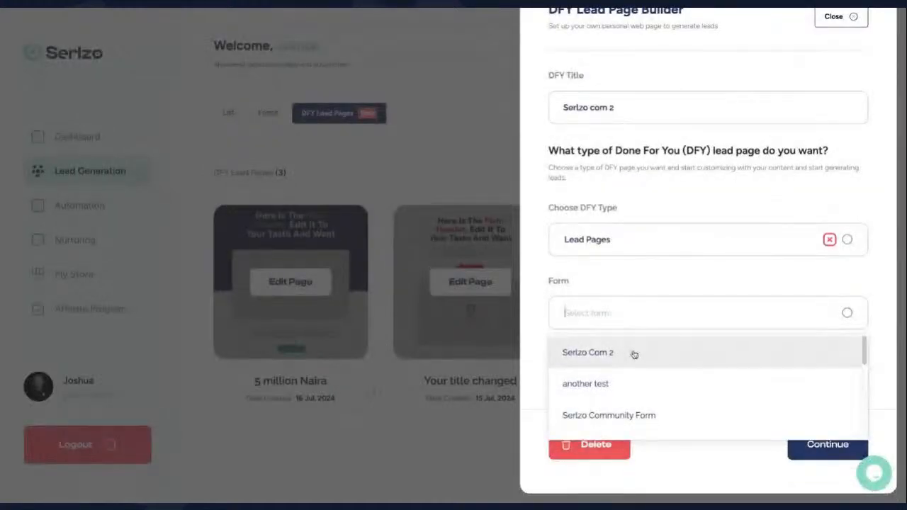
{"action": "left_click", "coordinate": [634, 354]}
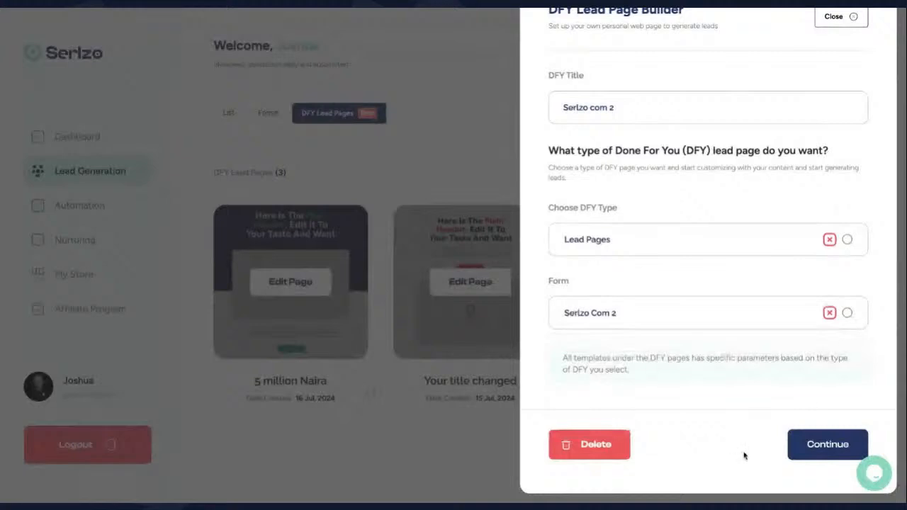
{"action": "left_click", "coordinate": [826, 447]}
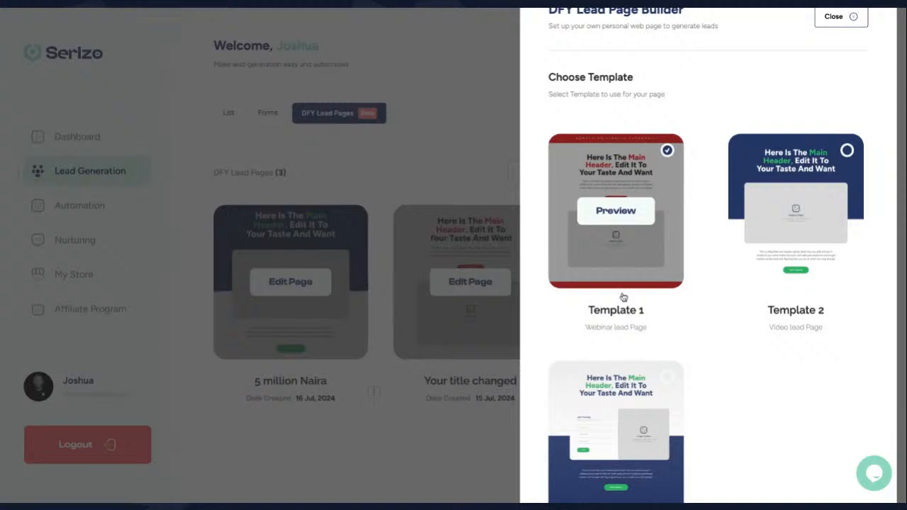
Compare the lead page templates and preview Template 3, examining its header, form, media area and sub-header before returning to the template choice
{"action": "scroll", "coordinate": [631, 348], "scroll_direction": "down", "scroll_amount": 1}
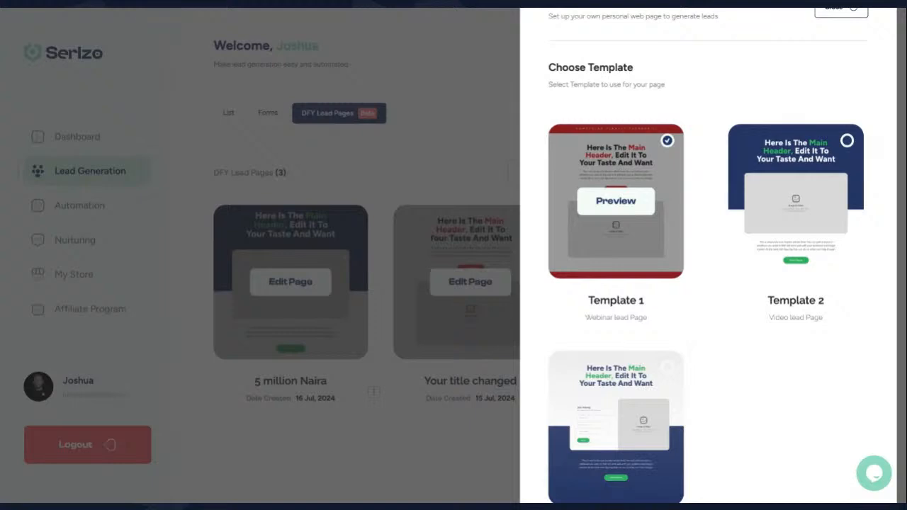
{"action": "scroll", "coordinate": [798, 328], "scroll_direction": "down", "scroll_amount": 2}
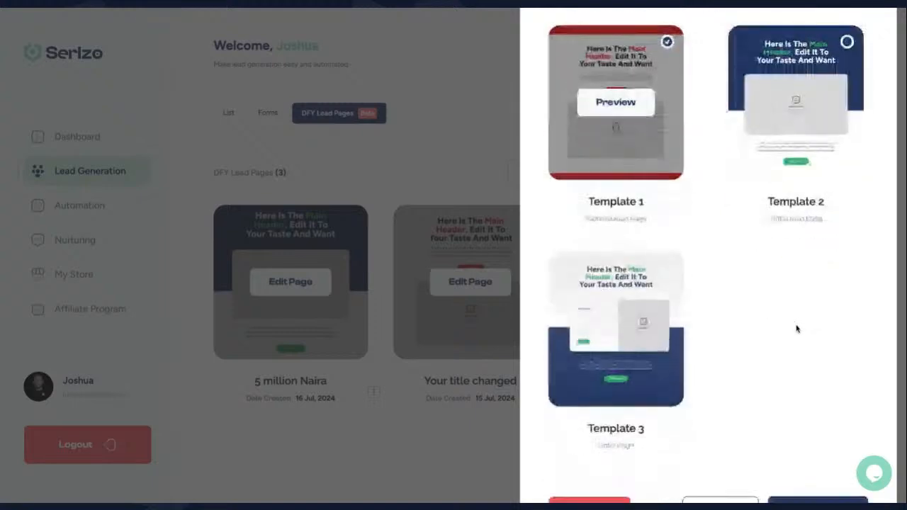
{"action": "left_click", "coordinate": [779, 87]}
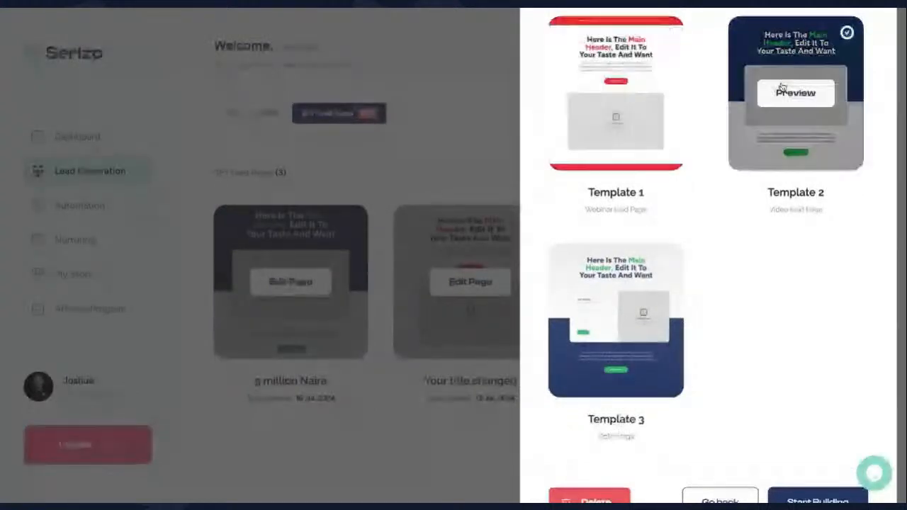
{"action": "left_click", "coordinate": [615, 298]}
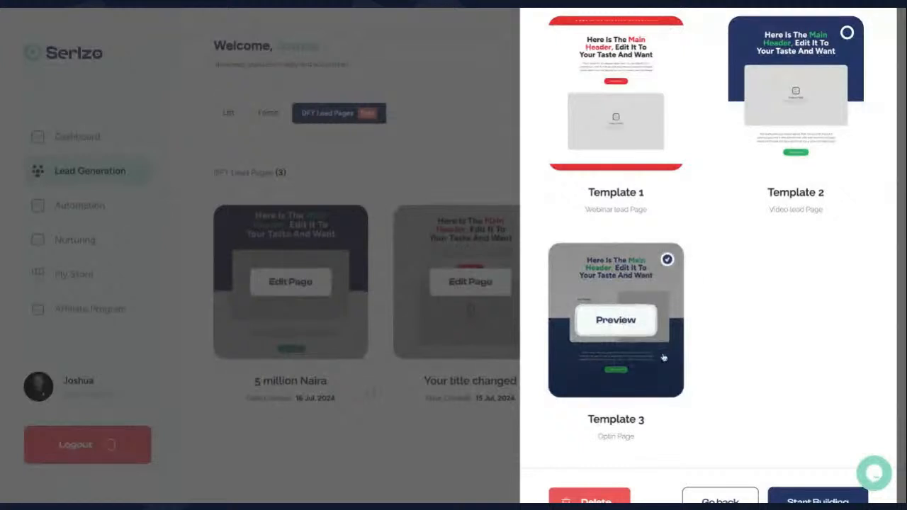
{"action": "left_click", "coordinate": [625, 326]}
{"action": "scroll", "coordinate": [615, 280], "scroll_direction": "down", "scroll_amount": 1}
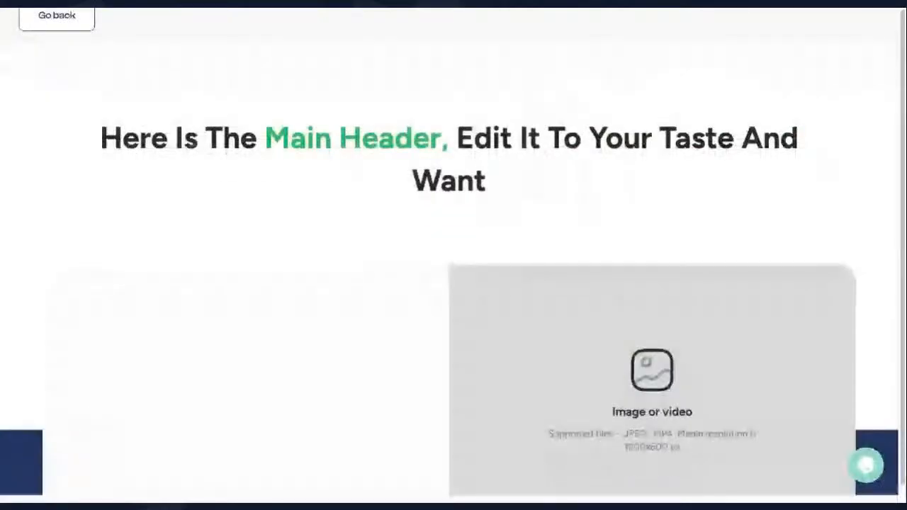
{"action": "scroll", "coordinate": [453, 284], "scroll_direction": "down", "scroll_amount": 1}
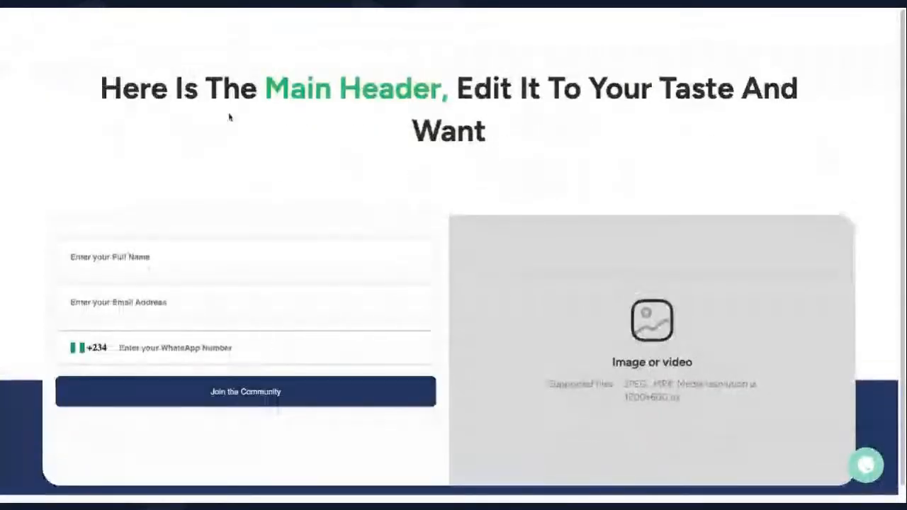
{"action": "scroll", "coordinate": [573, 310], "scroll_direction": "down", "scroll_amount": 1}
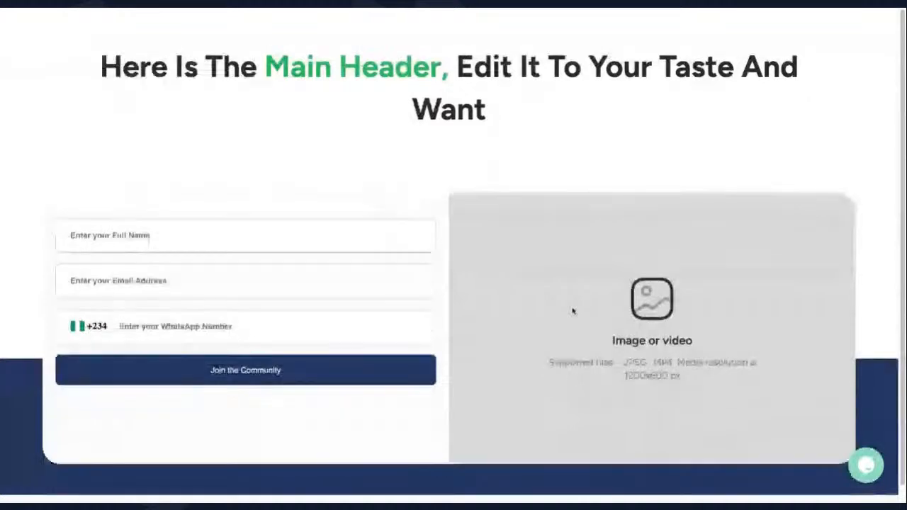
{"action": "scroll", "coordinate": [573, 310], "scroll_direction": "down", "scroll_amount": 1}
{"action": "scroll", "coordinate": [666, 286], "scroll_direction": "down", "scroll_amount": 4}
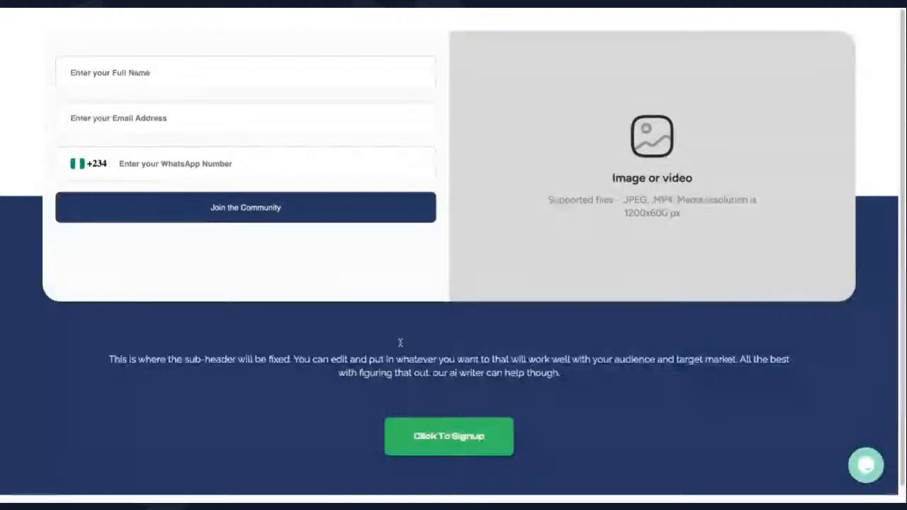
{"action": "scroll", "coordinate": [400, 342], "scroll_direction": "up", "scroll_amount": 8}
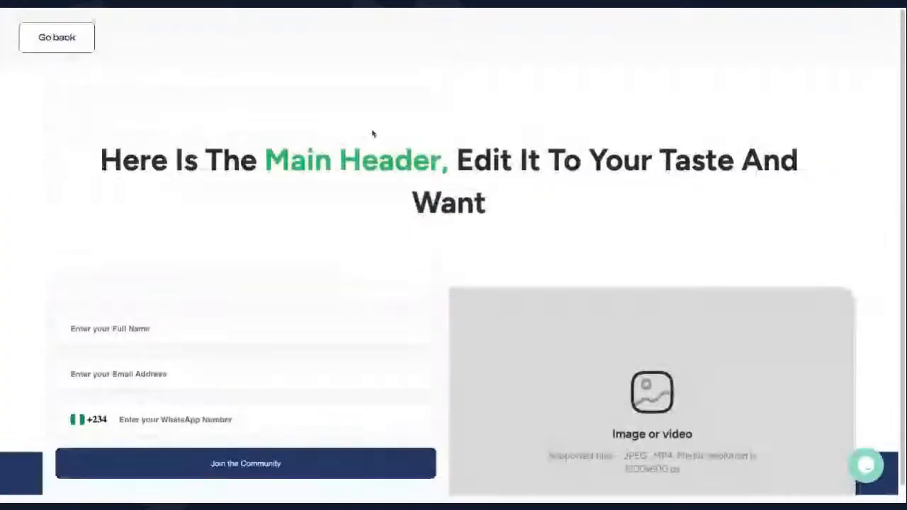
{"action": "left_click", "coordinate": [67, 43]}
Choose Template 2, the video lead page, for the new page and enter the builder past its welcome message
{"action": "scroll", "coordinate": [684, 245], "scroll_direction": "down", "scroll_amount": 2}
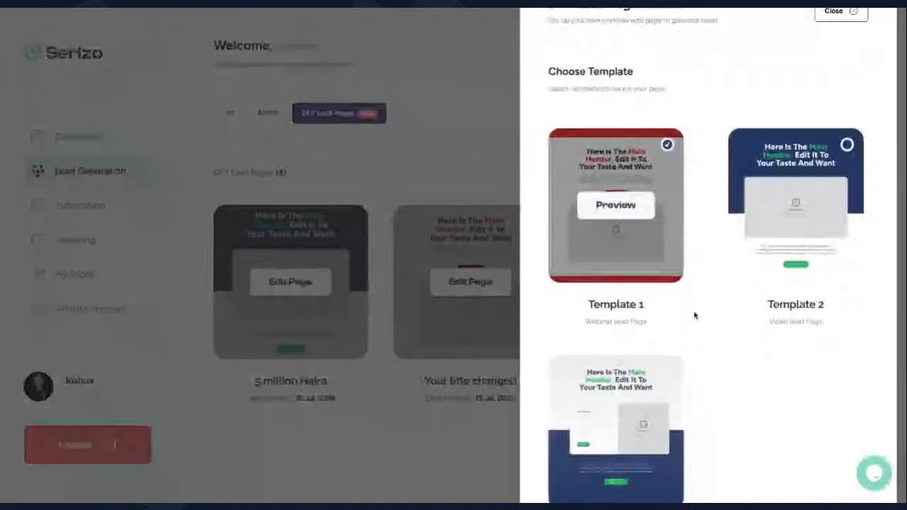
{"action": "scroll", "coordinate": [695, 316], "scroll_direction": "down", "scroll_amount": 1}
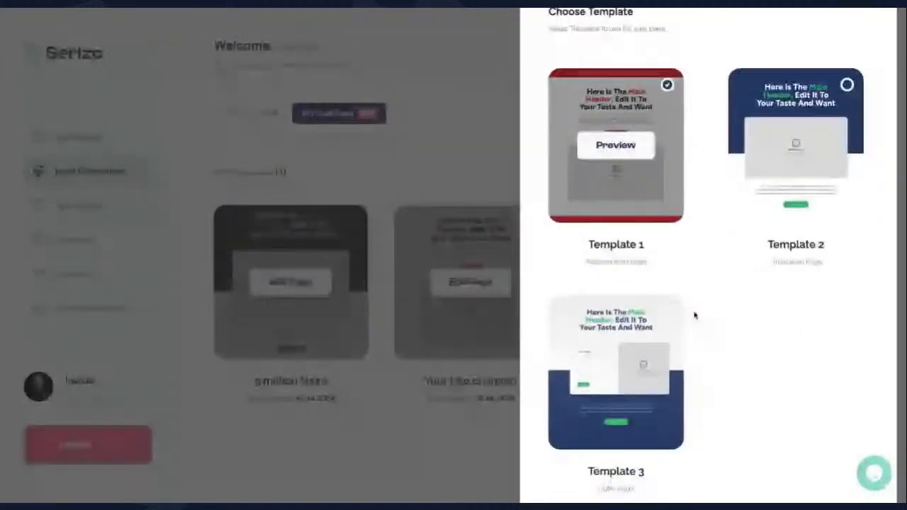
{"action": "scroll", "coordinate": [750, 239], "scroll_direction": "down", "scroll_amount": 1}
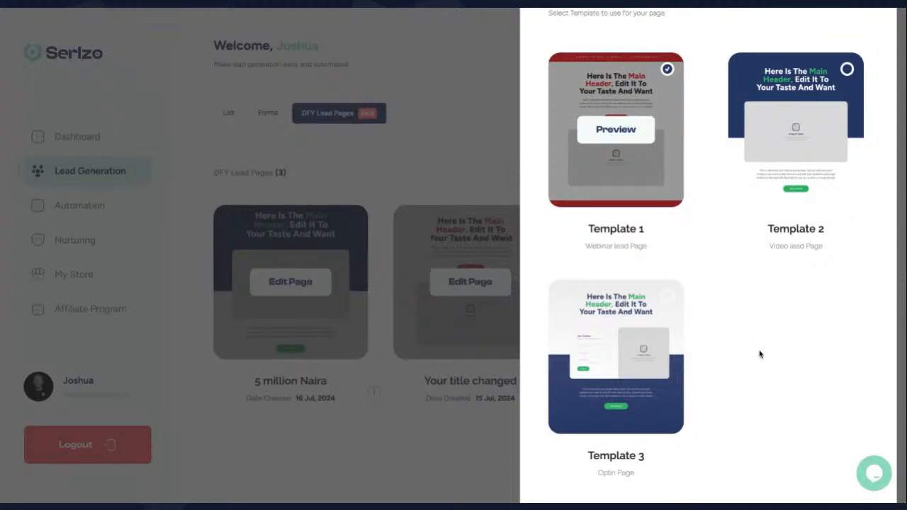
{"action": "scroll", "coordinate": [759, 355], "scroll_direction": "down", "scroll_amount": 1}
{"action": "scroll", "coordinate": [759, 355], "scroll_direction": "up", "scroll_amount": 2}
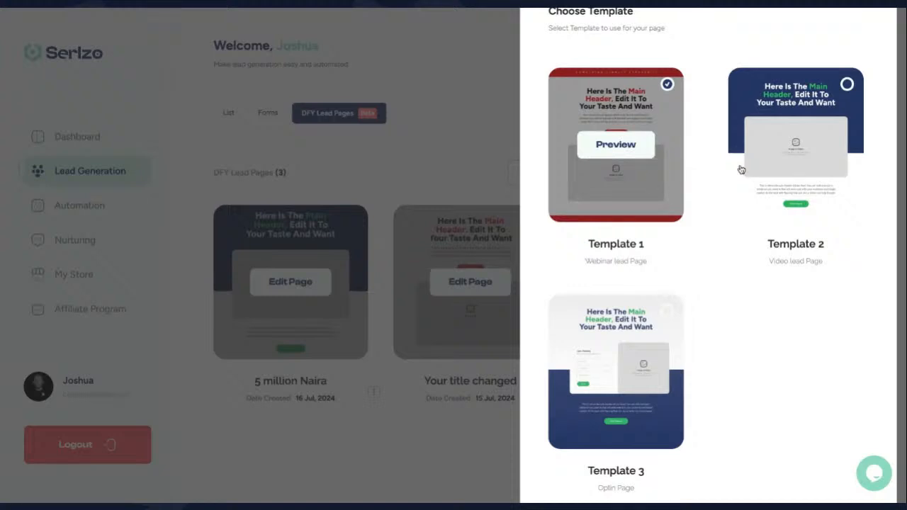
{"action": "left_click", "coordinate": [800, 162]}
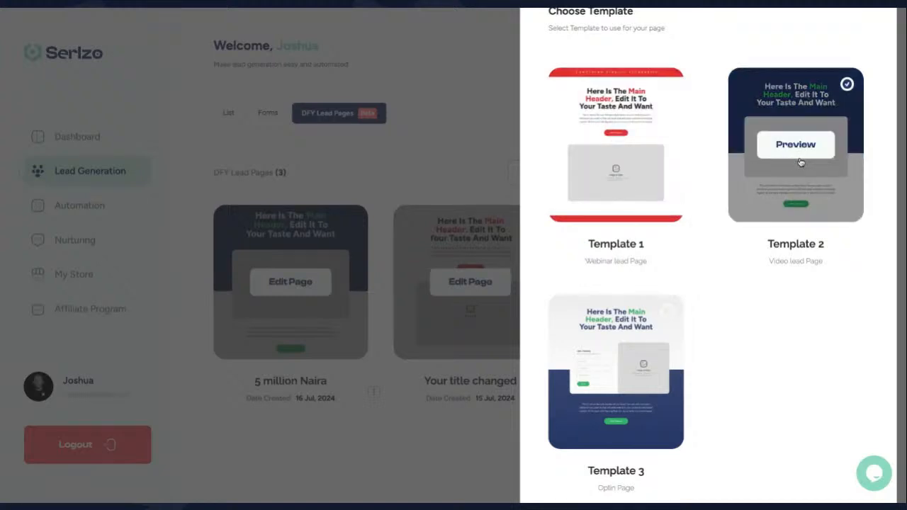
{"action": "scroll", "coordinate": [801, 420], "scroll_direction": "down", "scroll_amount": 2}
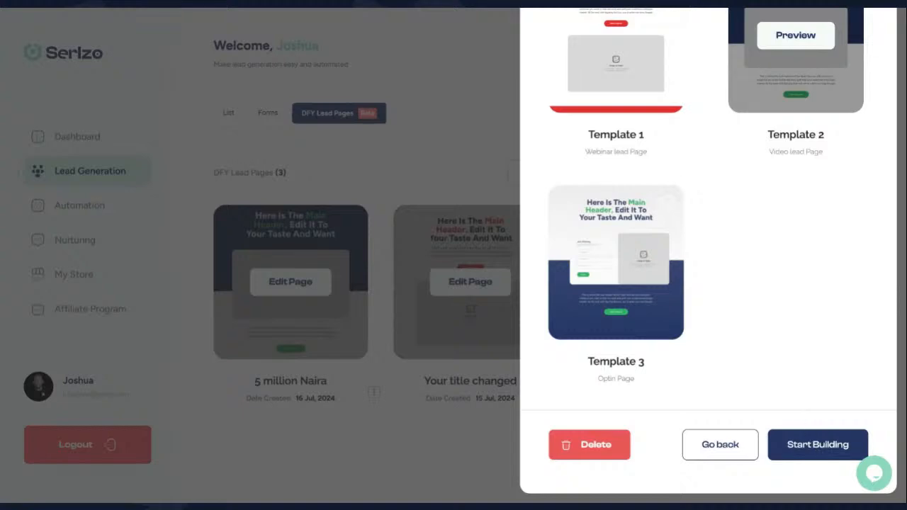
{"action": "left_click", "coordinate": [818, 444]}
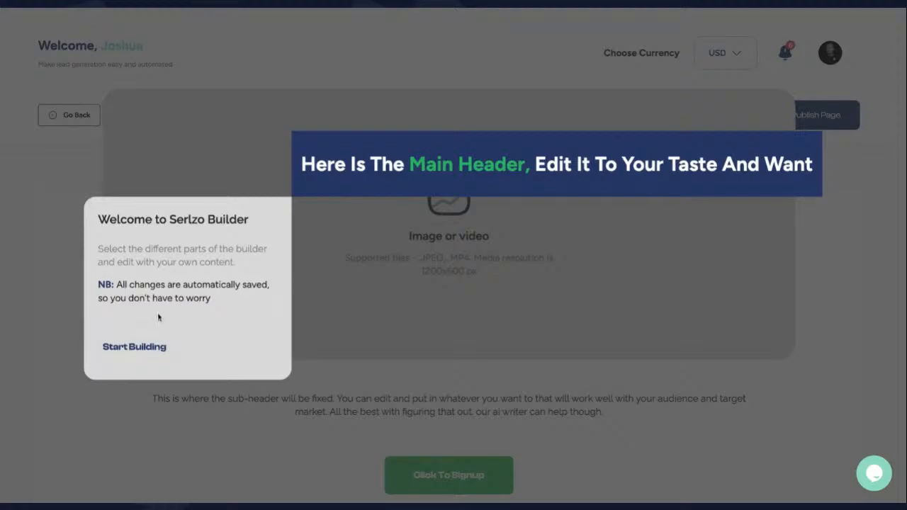
{"action": "left_click", "coordinate": [134, 348]}
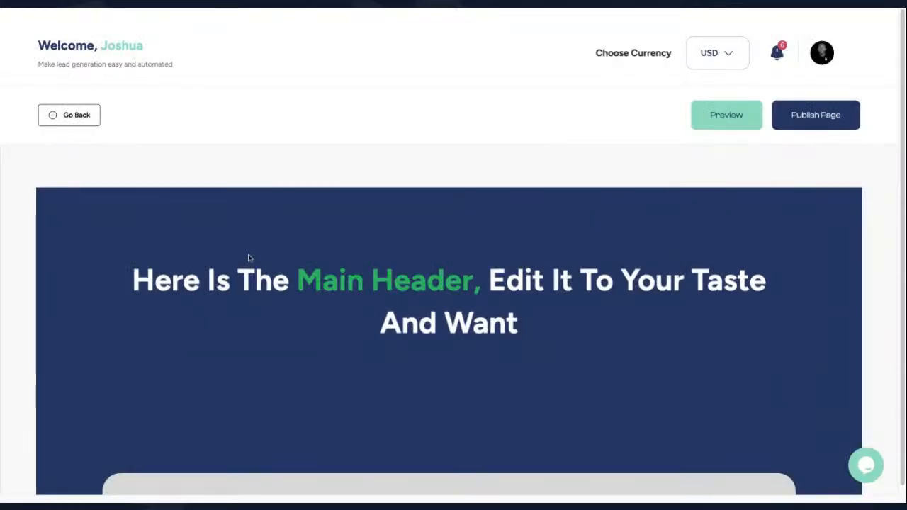
Replace the lead page's main headline with "Generate, Nurture And Close Leads"
{"action": "scroll", "coordinate": [253, 257], "scroll_direction": "down", "scroll_amount": 1}
{"action": "scroll", "coordinate": [253, 260], "scroll_direction": "up", "scroll_amount": 1}
{"action": "scroll", "coordinate": [326, 332], "scroll_direction": "down", "scroll_amount": 2}
{"action": "scroll", "coordinate": [326, 332], "scroll_direction": "down", "scroll_amount": 6}
{"action": "scroll", "coordinate": [324, 331], "scroll_direction": "up", "scroll_amount": 8}
{"action": "left_click", "coordinate": [437, 283]}
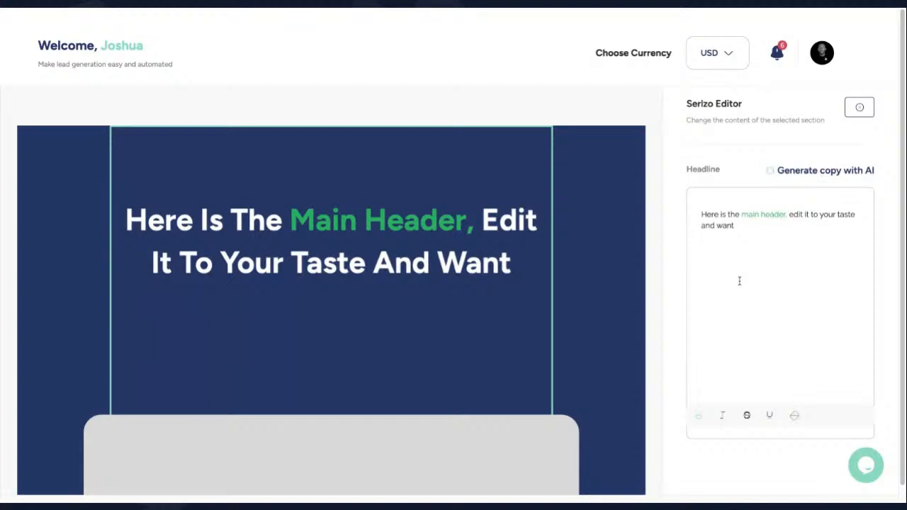
{"action": "left_click", "coordinate": [734, 242]}
{"action": "left_click_drag", "start_coordinate": [725, 236], "coordinate": [700, 215]}
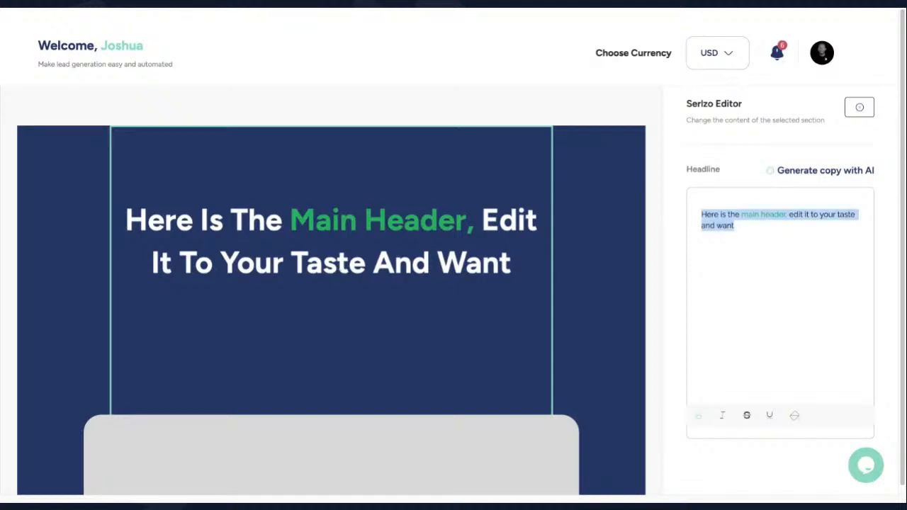
{"action": "left_click", "coordinate": [746, 230]}
{"action": "key", "text": "ctrl+a"}
{"action": "type", "text": "Generate, Nurture And Close Leads"}
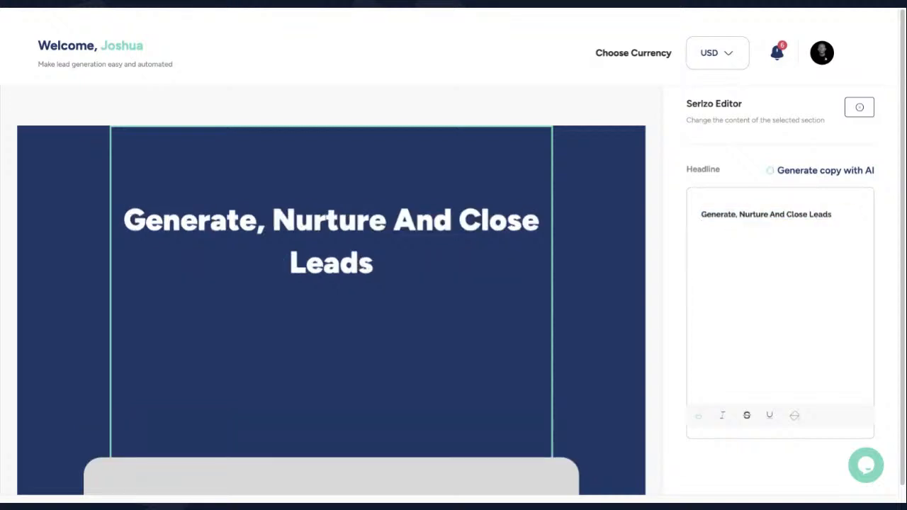
{"action": "key", "text": "BackSpace"}
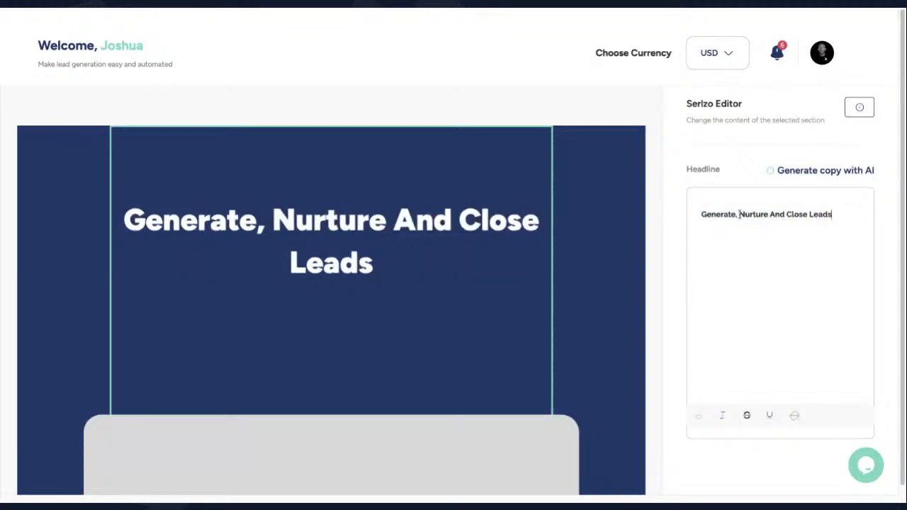
Colour the word "Nurture" in the lead page headline red
{"action": "left_click_drag", "start_coordinate": [739, 214], "coordinate": [769, 216]}
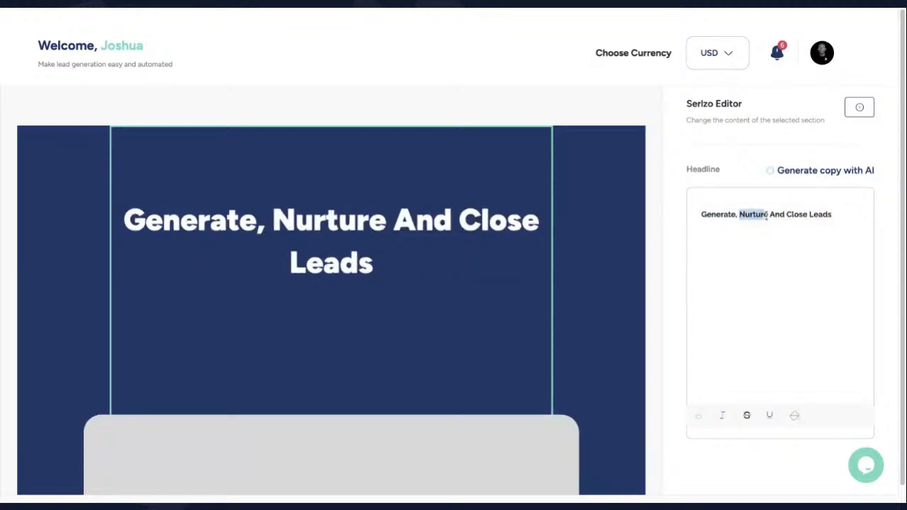
{"action": "left_click", "coordinate": [795, 416]}
{"action": "scroll", "coordinate": [799, 411], "scroll_direction": "down", "scroll_amount": 1}
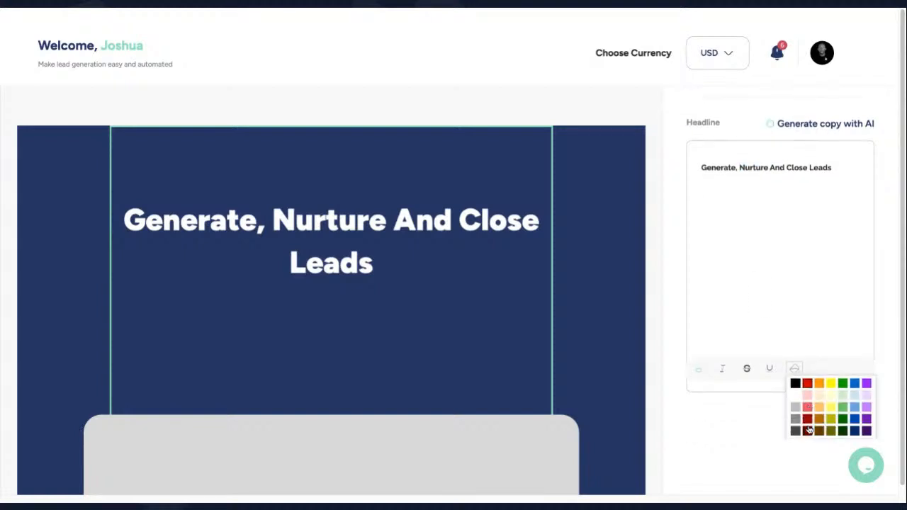
{"action": "left_click", "coordinate": [807, 383]}
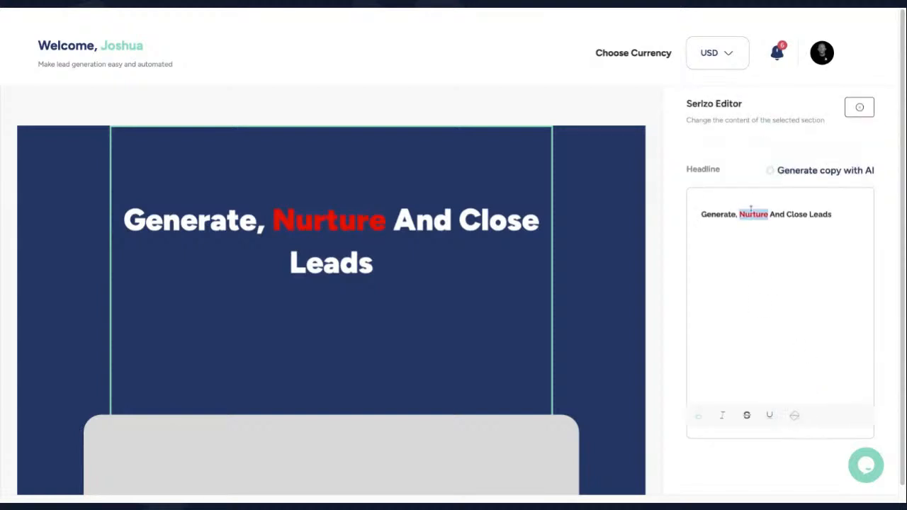
Recolour the word "Nurture" in the headline to light green
{"action": "scroll", "coordinate": [802, 388], "scroll_direction": "down", "scroll_amount": 1}
{"action": "left_click", "coordinate": [795, 404]}
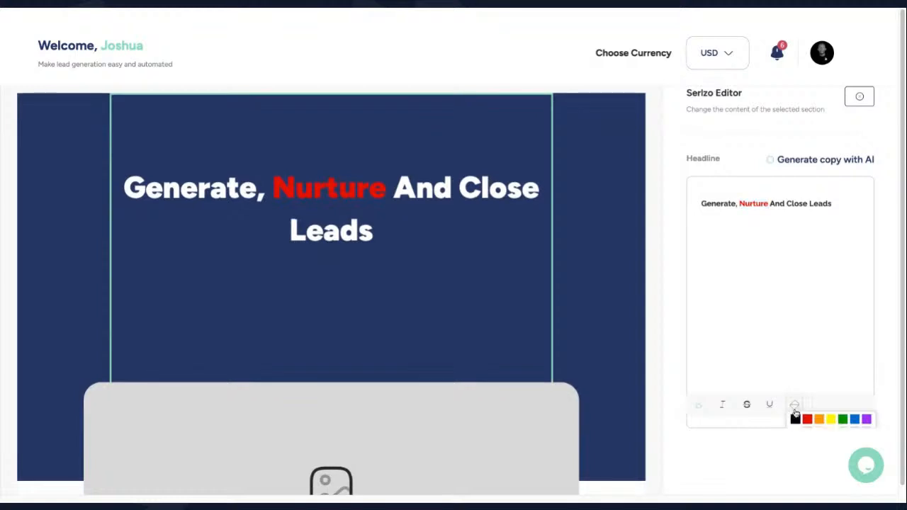
{"action": "scroll", "coordinate": [815, 419], "scroll_direction": "down", "scroll_amount": 1}
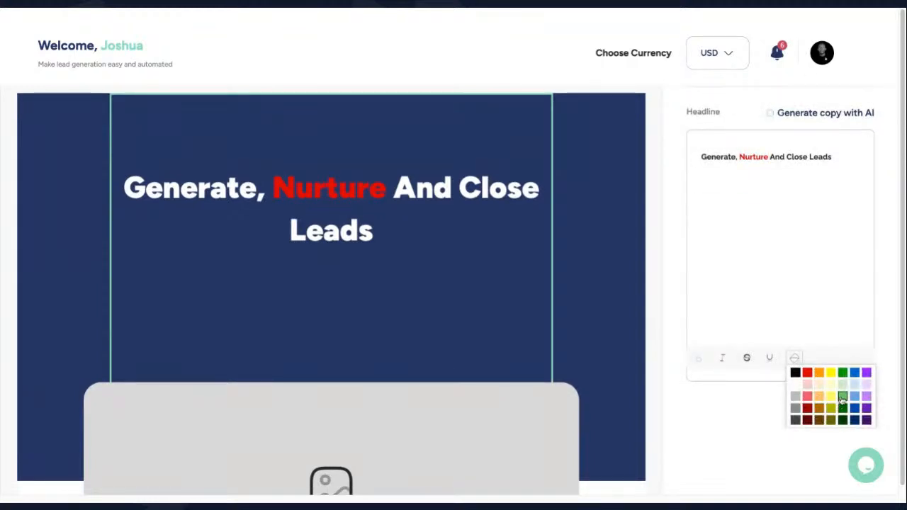
{"action": "left_click", "coordinate": [843, 396]}
{"action": "left_click", "coordinate": [728, 231]}
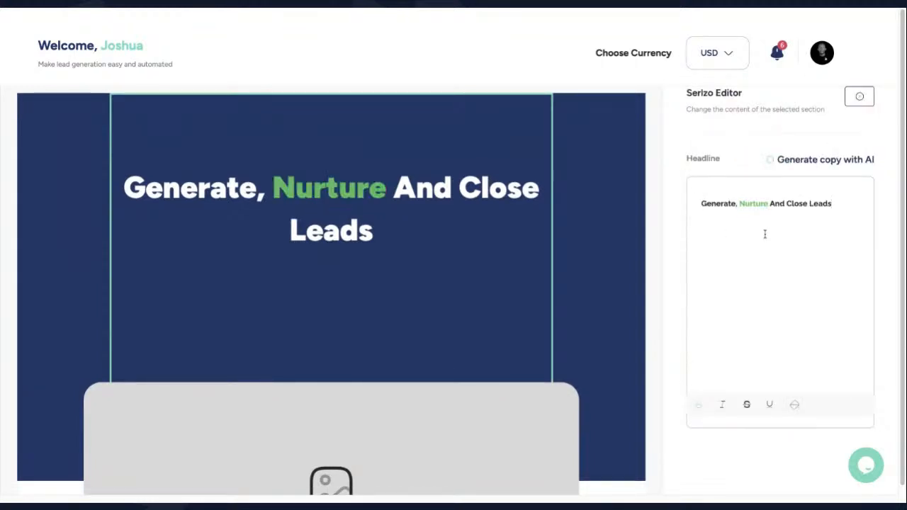
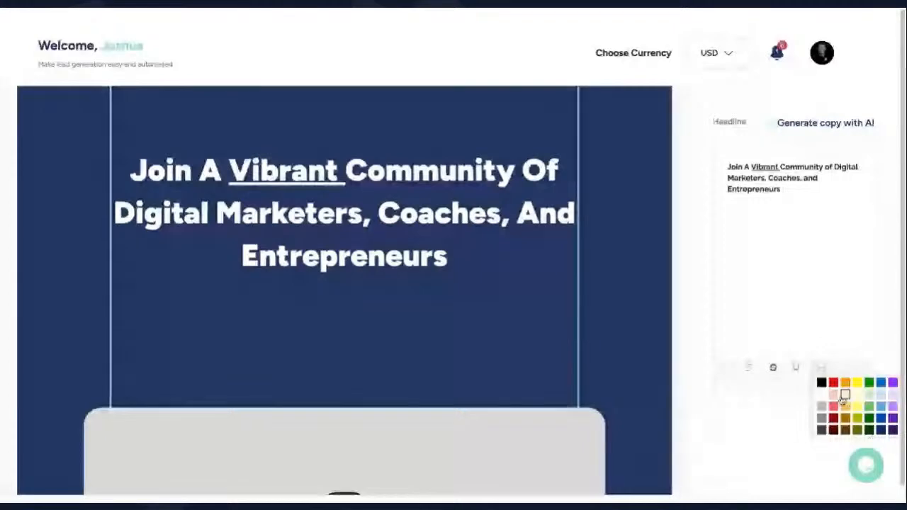
Colour the word "Entrepreneurs" in the headline light green and select the image or video section below it
{"action": "left_click", "coordinate": [870, 407]}
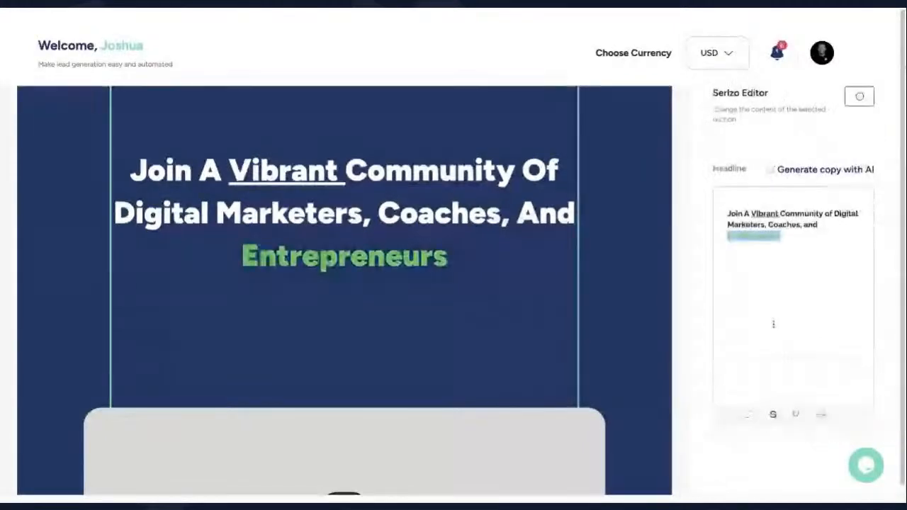
{"action": "scroll", "coordinate": [507, 265], "scroll_direction": "down", "scroll_amount": 5}
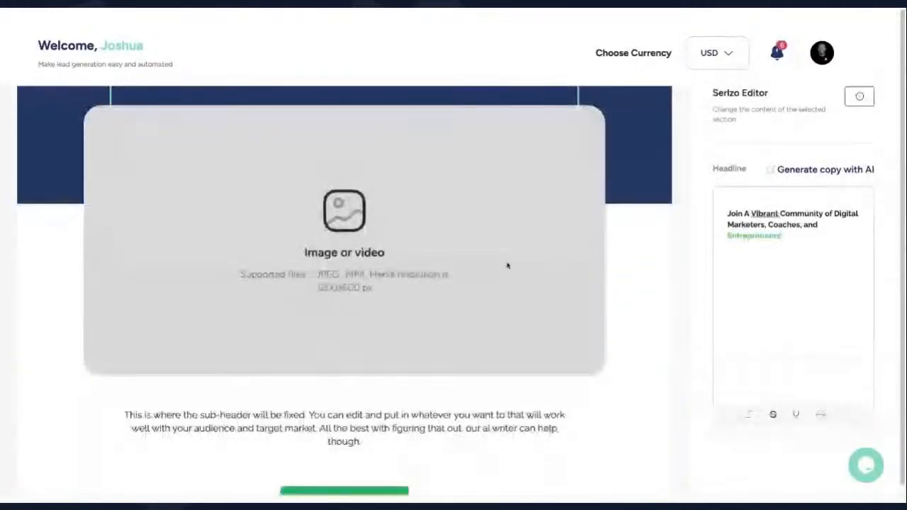
{"action": "left_click", "coordinate": [508, 265]}
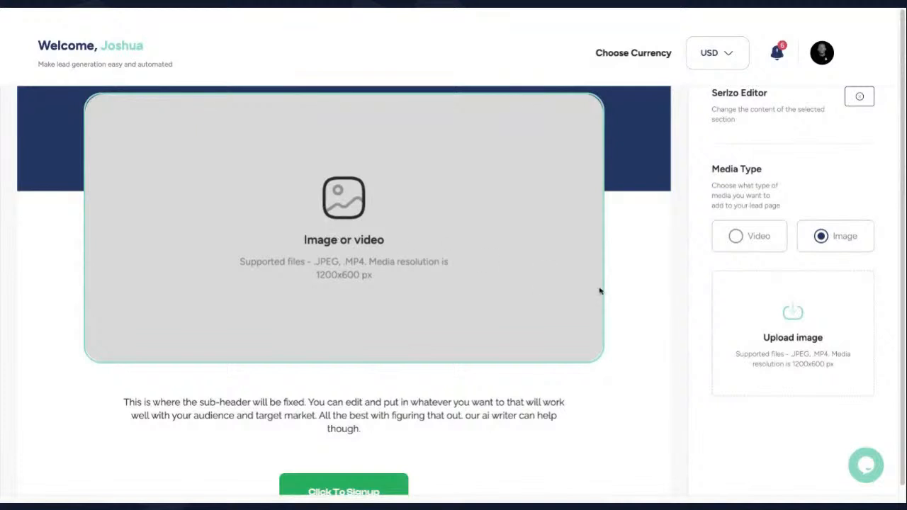
Compare the Video and Image media types, opening the image upload and closing it without submitting a file
{"action": "left_click", "coordinate": [738, 236]}
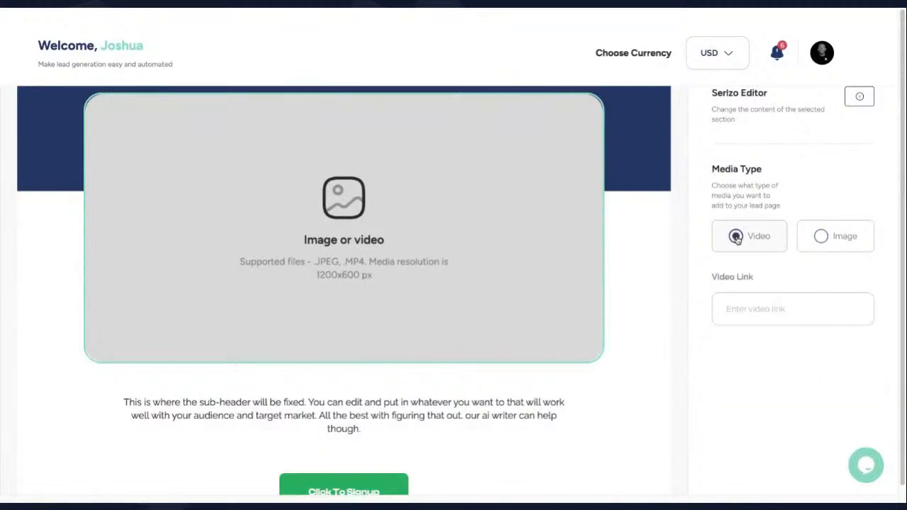
{"action": "left_click", "coordinate": [821, 236]}
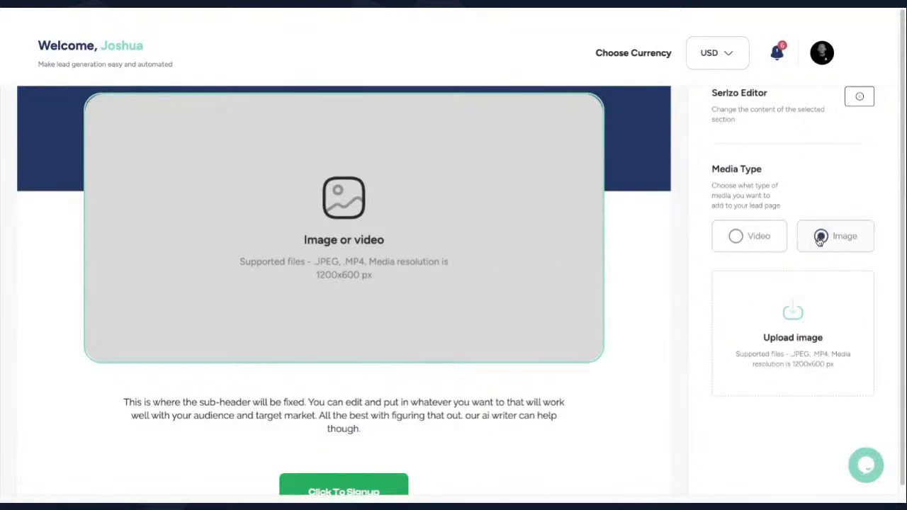
{"action": "left_click", "coordinate": [791, 316]}
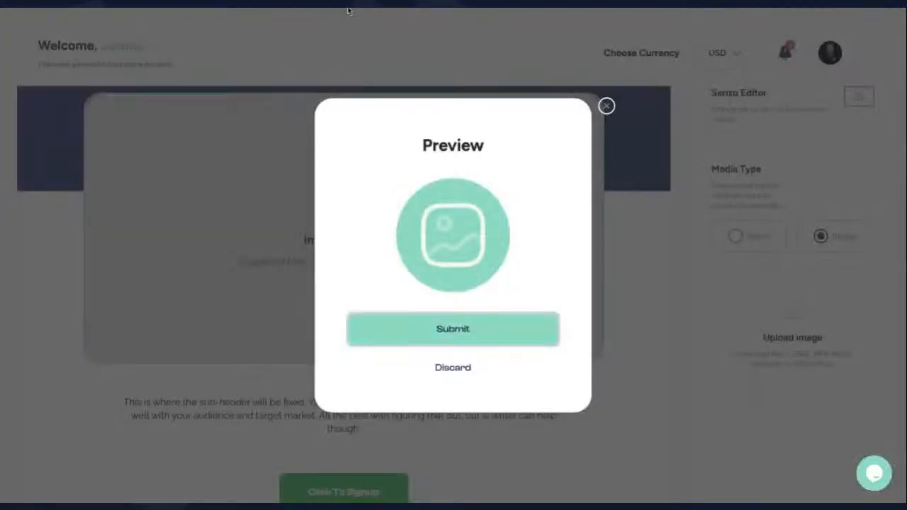
{"action": "left_click", "coordinate": [606, 106]}
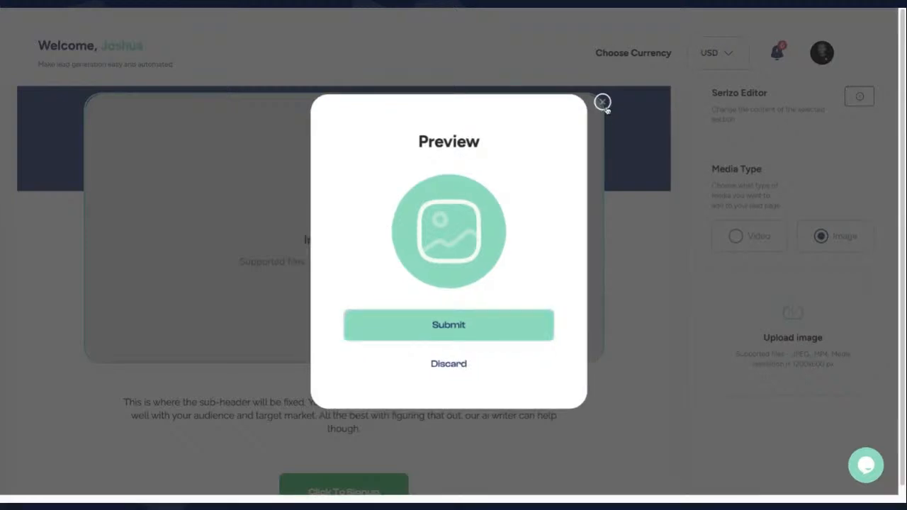
{"action": "left_click", "coordinate": [603, 102]}
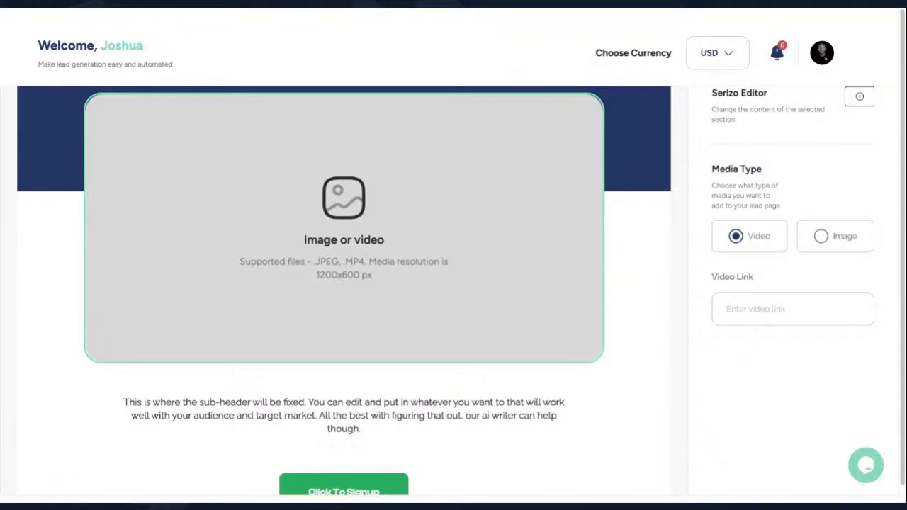
{"action": "left_click", "coordinate": [793, 309]}
{"action": "type", "text": "https://youtu.be/OGXodzm9cSQ"}
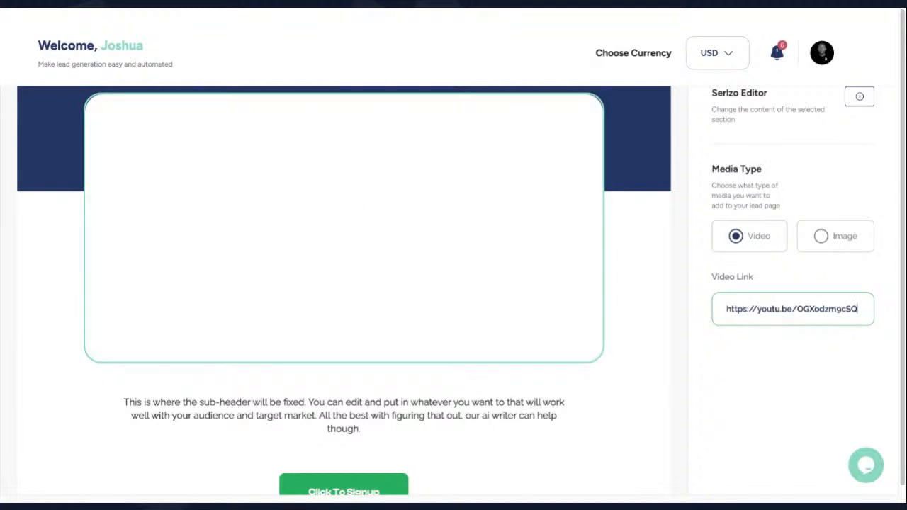
{"action": "left_click", "coordinate": [774, 373]}
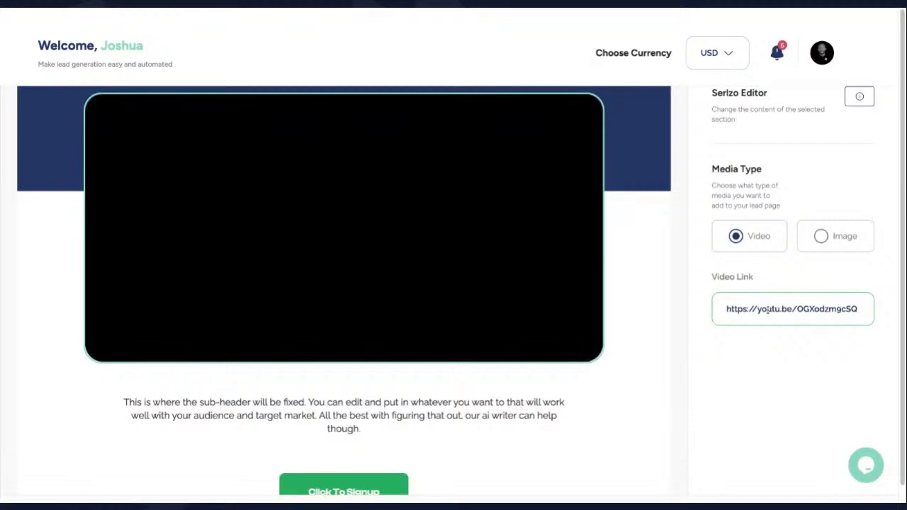
{"action": "triple_click", "coordinate": [768, 309]}
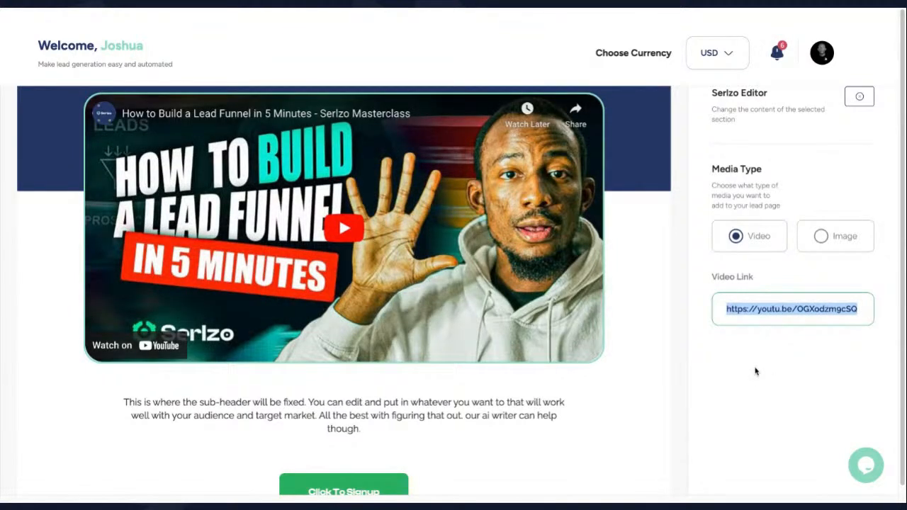
{"action": "left_click", "coordinate": [756, 371]}
{"action": "scroll", "coordinate": [345, 283], "scroll_direction": "down", "scroll_amount": 1}
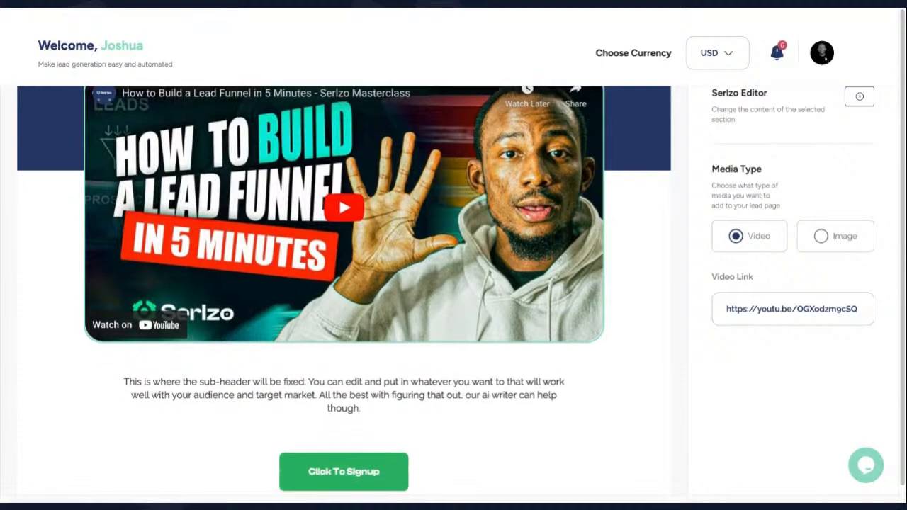
{"action": "scroll", "coordinate": [345, 284], "scroll_direction": "up", "scroll_amount": 3}
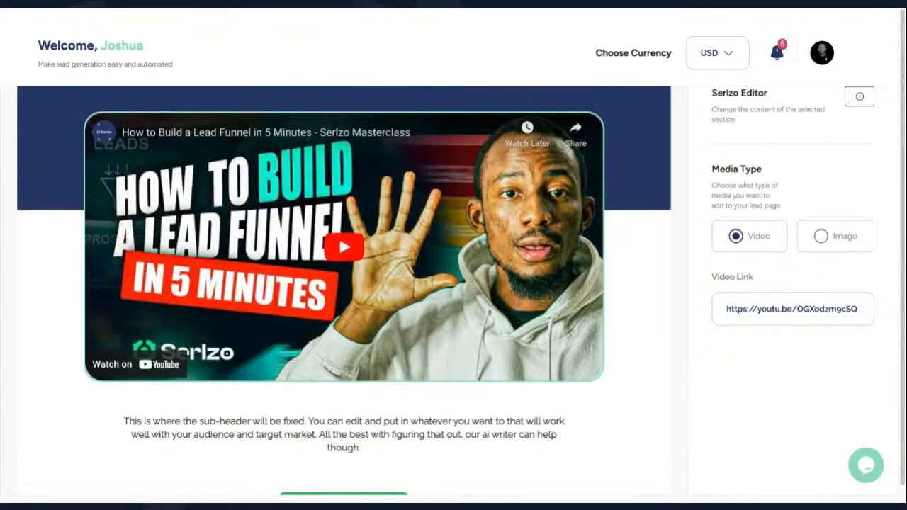
{"action": "scroll", "coordinate": [673, 305], "scroll_direction": "up", "scroll_amount": 3}
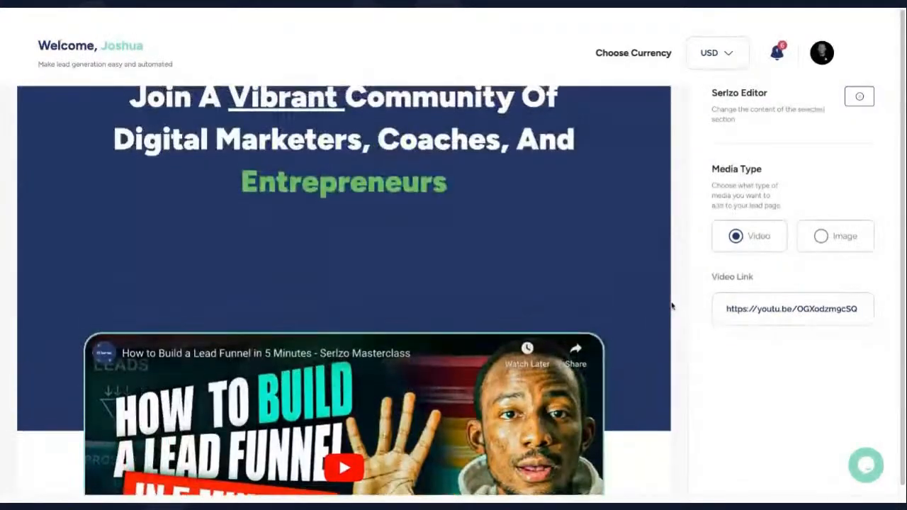
Change the sign-up button's CTA text below the sub-headline to "Click to Join the Community"
{"action": "scroll", "coordinate": [673, 305], "scroll_direction": "down", "scroll_amount": 4}
{"action": "scroll", "coordinate": [668, 377], "scroll_direction": "down", "scroll_amount": 1}
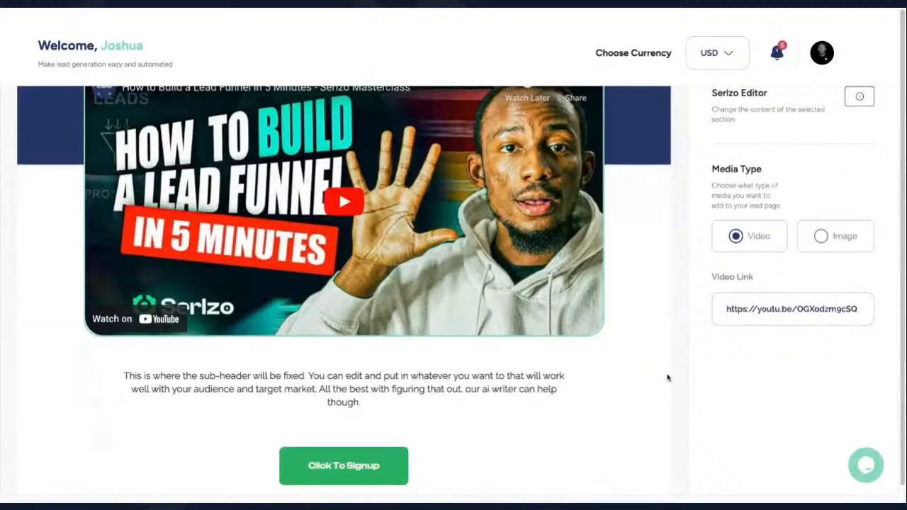
{"action": "left_click", "coordinate": [510, 387]}
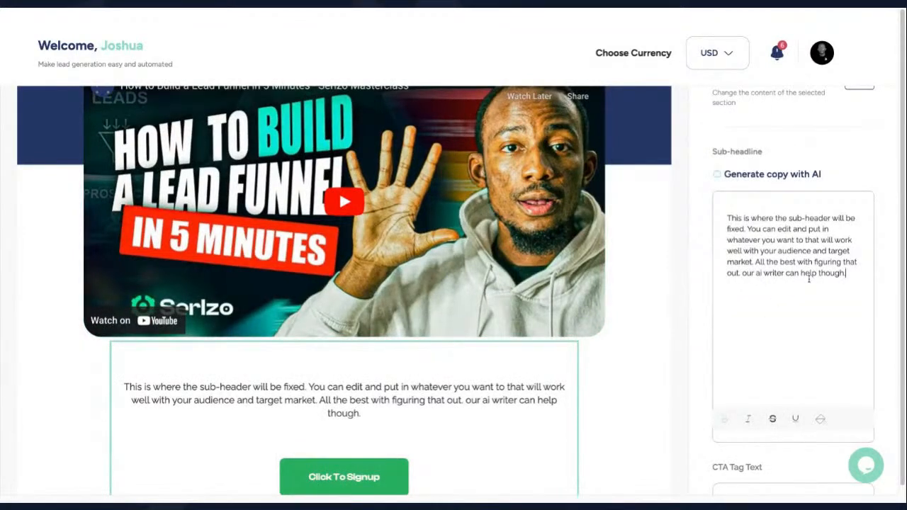
{"action": "scroll", "coordinate": [766, 348], "scroll_direction": "down", "scroll_amount": 1}
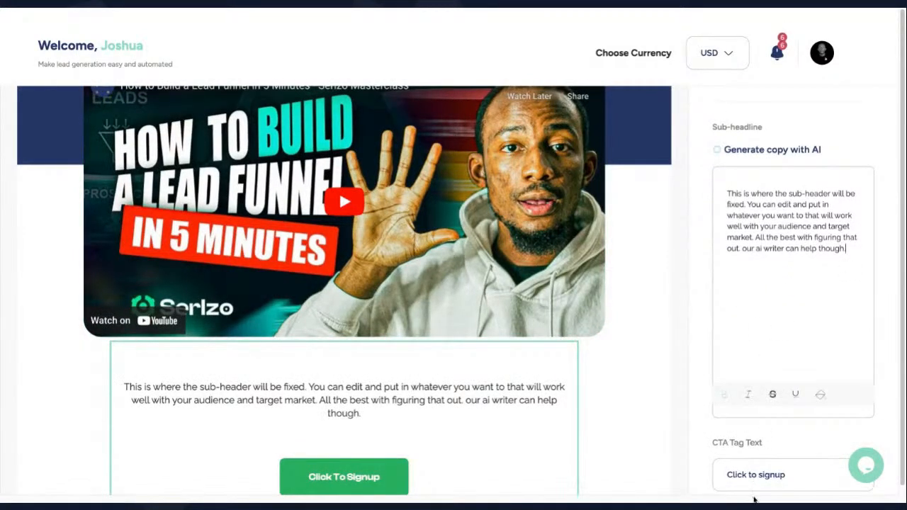
{"action": "left_click_drag", "start_coordinate": [786, 475], "coordinate": [721, 475]}
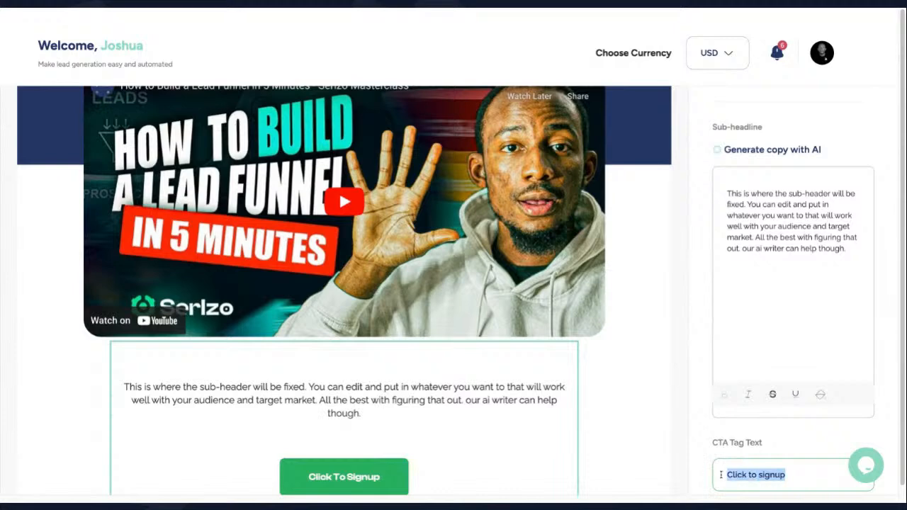
{"action": "type", "text": "Cl"}
{"action": "key", "text": "BackSpace"}
{"action": "key", "text": "BackSpace"}
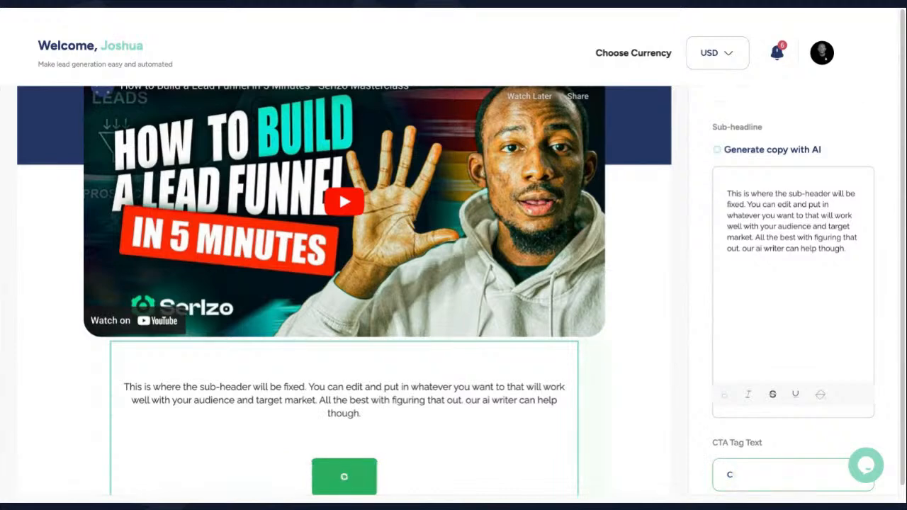
{"action": "scroll", "coordinate": [721, 475], "scroll_direction": "down", "scroll_amount": 1}
{"action": "type", "text": "CLic"}
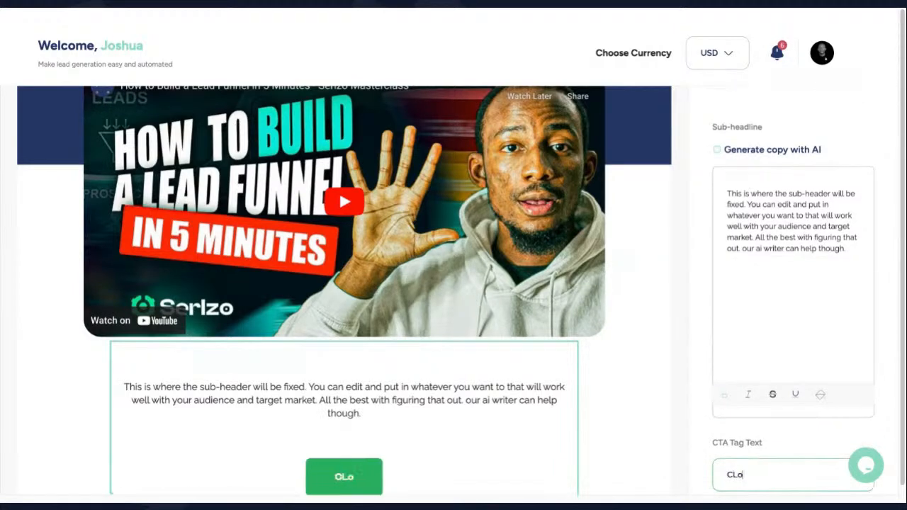
{"action": "key", "text": "BackSpace"}
{"action": "key", "text": "BackSpace"}
{"action": "key", "text": "BackSpace"}
{"action": "type", "text": "lick"}
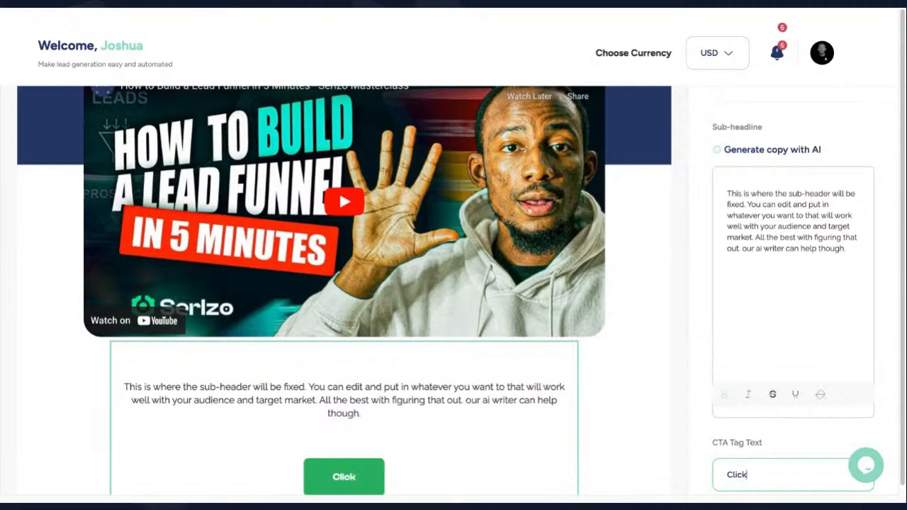
{"action": "type", "text": " to Join the"}
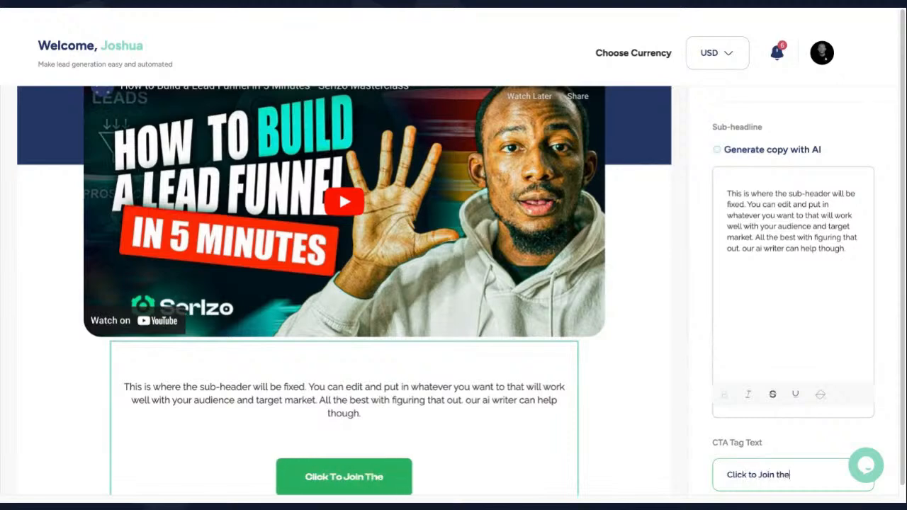
{"action": "type", "text": " Commun"}
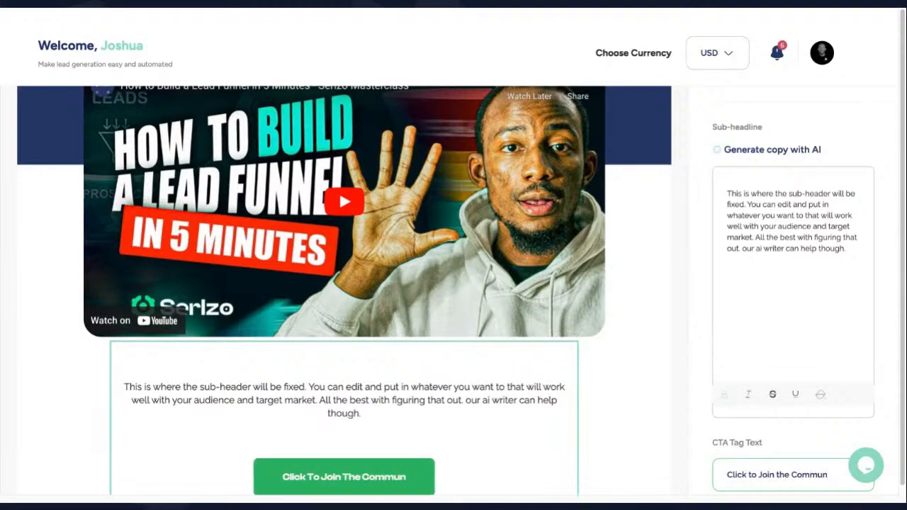
{"action": "type", "text": "ity"}
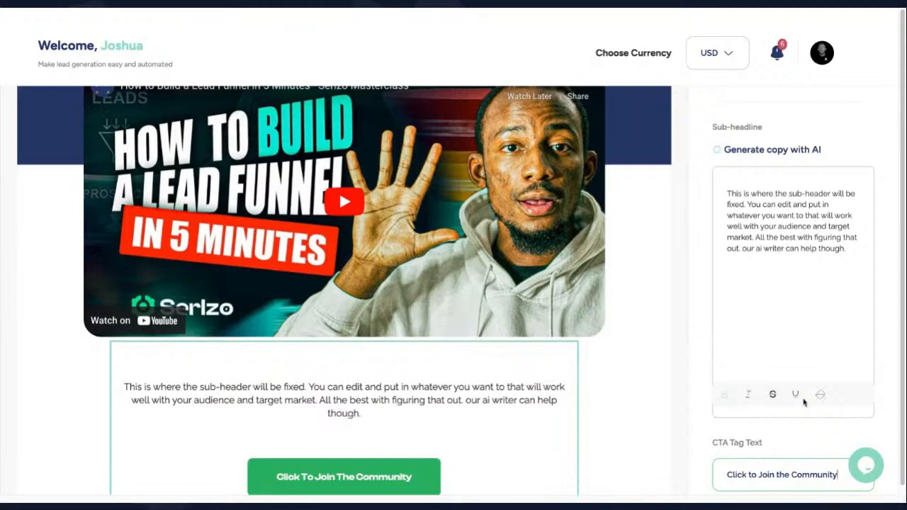
Examine the CTA background color setting and look over the edited lead page up to its headline
{"action": "scroll", "coordinate": [804, 401], "scroll_direction": "down", "scroll_amount": 1}
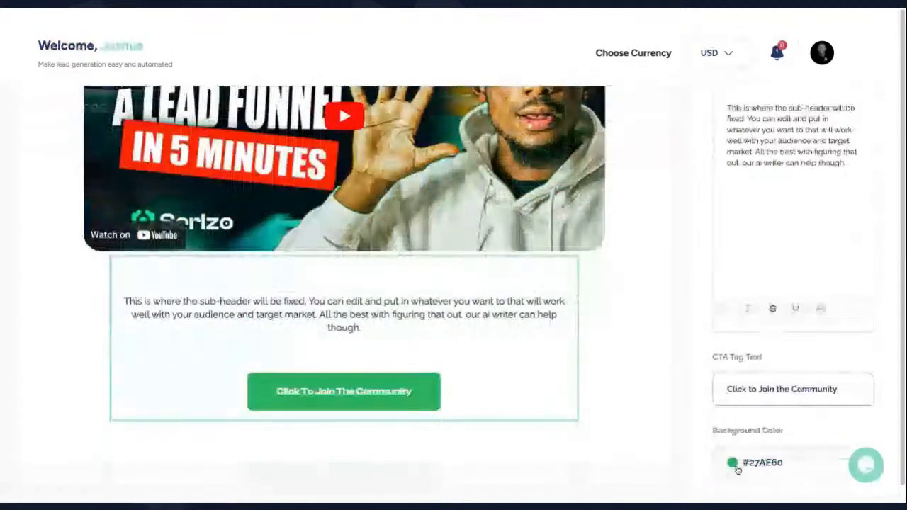
{"action": "scroll", "coordinate": [760, 339], "scroll_direction": "up", "scroll_amount": 6}
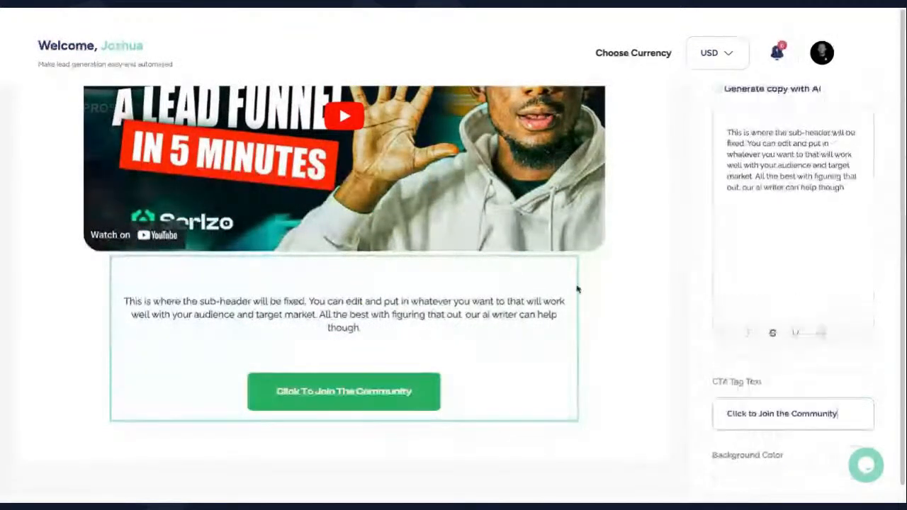
{"action": "scroll", "coordinate": [577, 289], "scroll_direction": "down", "scroll_amount": 1}
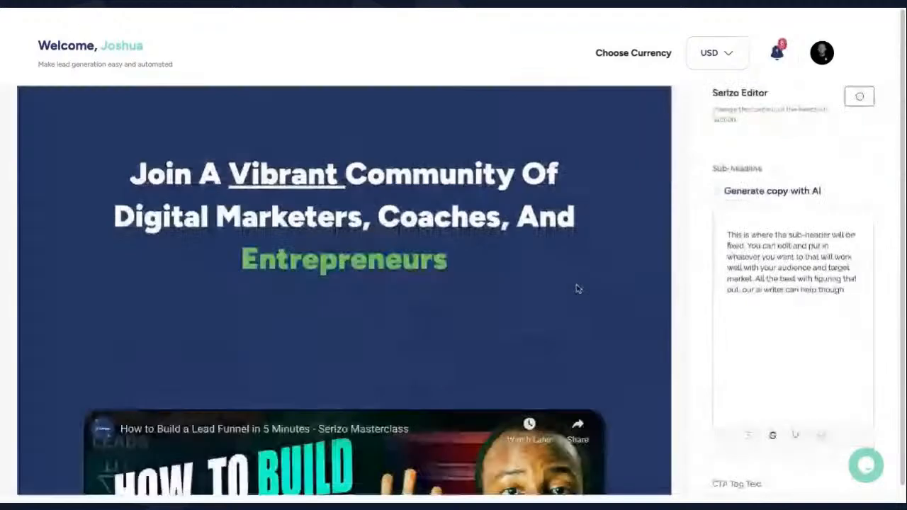
{"action": "scroll", "coordinate": [578, 288], "scroll_direction": "up", "scroll_amount": 1}
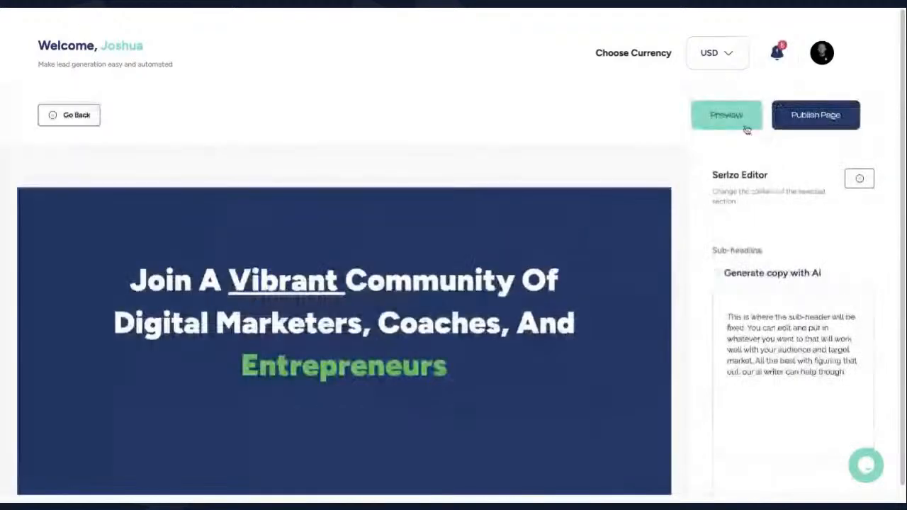
Open the lead page's publishing settings and set the page slug to "community"
{"action": "left_click", "coordinate": [809, 119]}
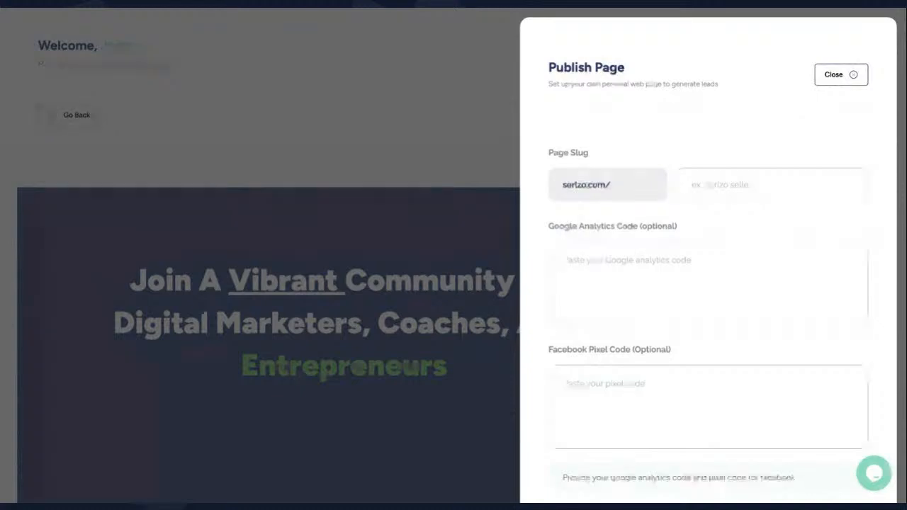
{"action": "left_click", "coordinate": [717, 189]}
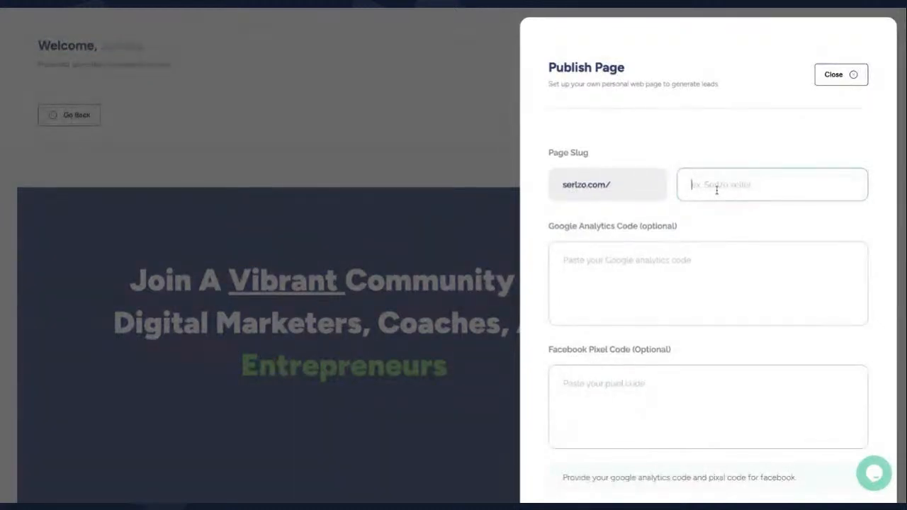
{"action": "type", "text": "community"}
Examine the optional Google Analytics Code and Facebook Pixel Code fields in the page's publishing settings
{"action": "scroll", "coordinate": [662, 261], "scroll_direction": "down", "scroll_amount": 1}
{"action": "left_click", "coordinate": [550, 197]}
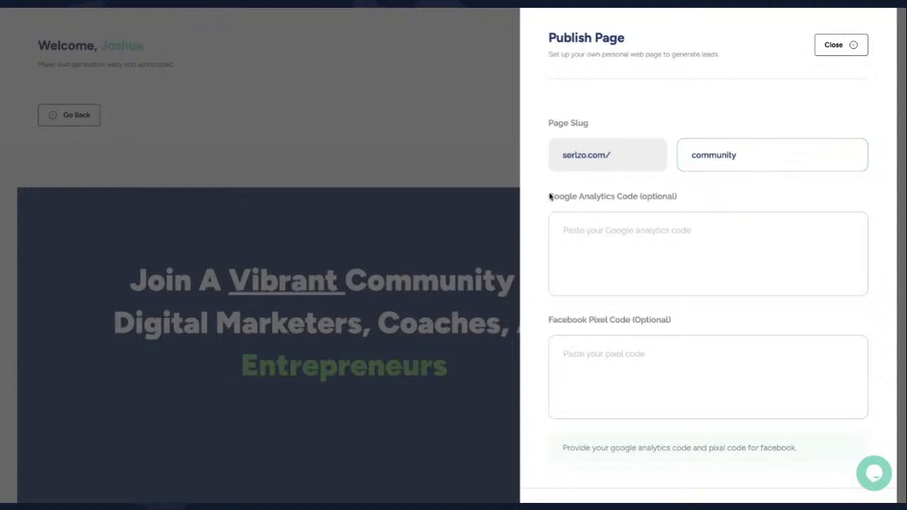
{"action": "left_click_drag", "start_coordinate": [551, 196], "coordinate": [687, 196]}
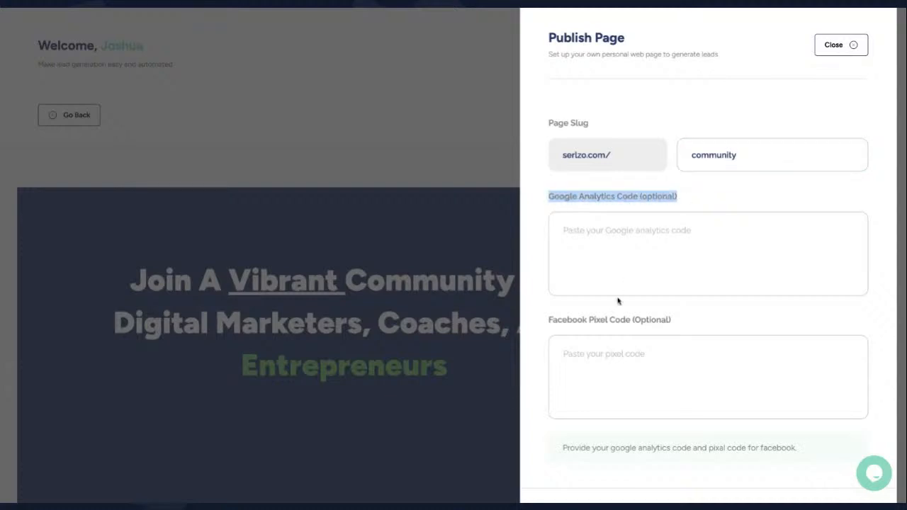
{"action": "scroll", "coordinate": [617, 300], "scroll_direction": "down", "scroll_amount": 1}
{"action": "left_click_drag", "start_coordinate": [549, 281], "coordinate": [676, 280]}
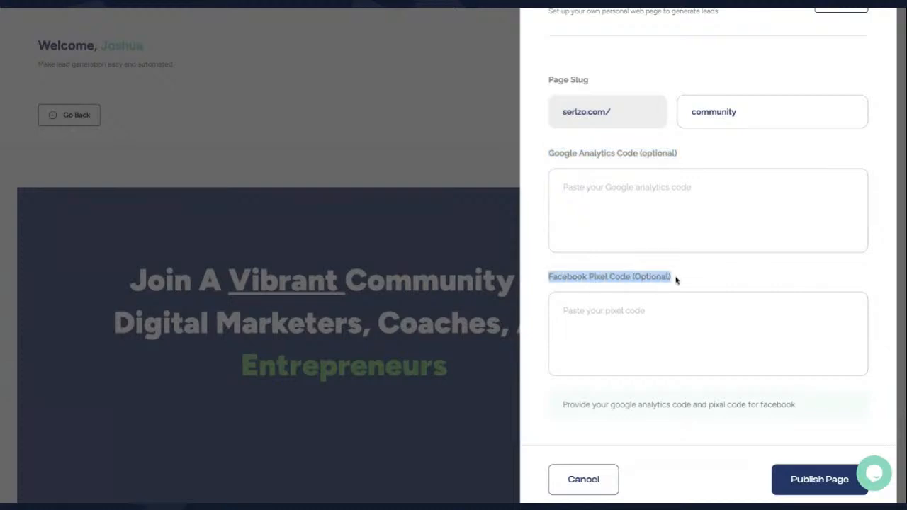
{"action": "scroll", "coordinate": [675, 280], "scroll_direction": "down", "scroll_amount": 1}
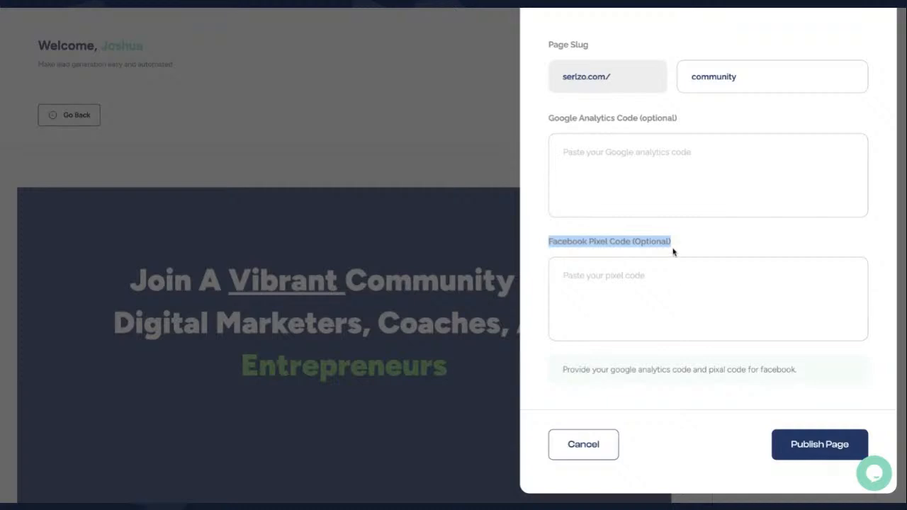
{"action": "left_click", "coordinate": [428, 7]}
{"action": "left_click", "coordinate": [651, 304]}
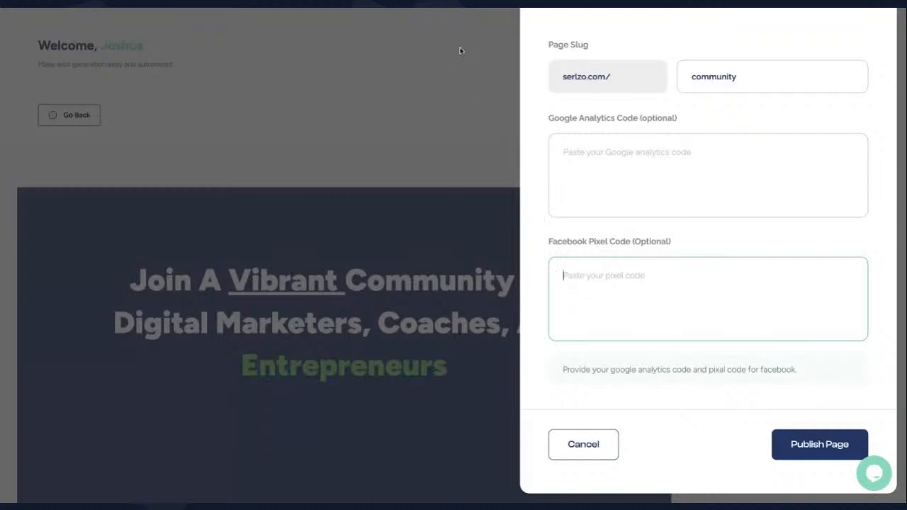
Switch to Meta Ads Manager and open Events Manager from its full set of tools
{"action": "left_click", "coordinate": [440, 9]}
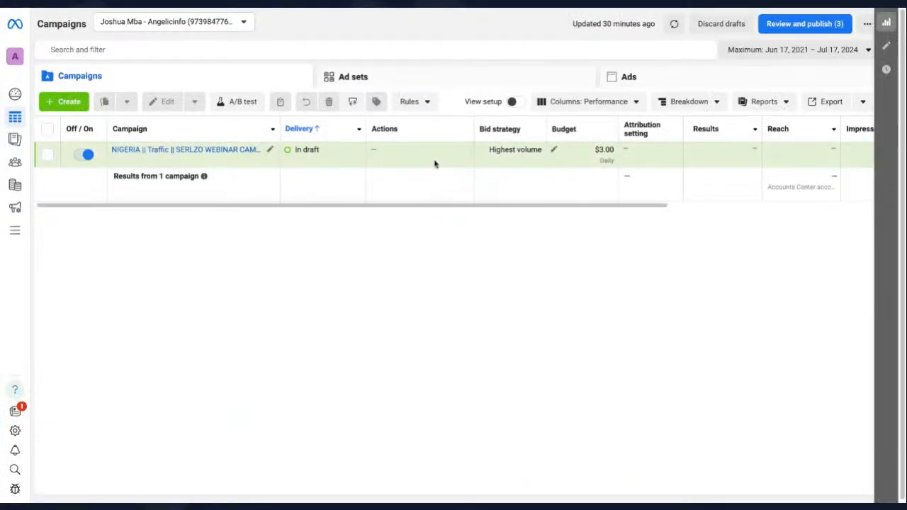
{"action": "left_click", "coordinate": [14, 233]}
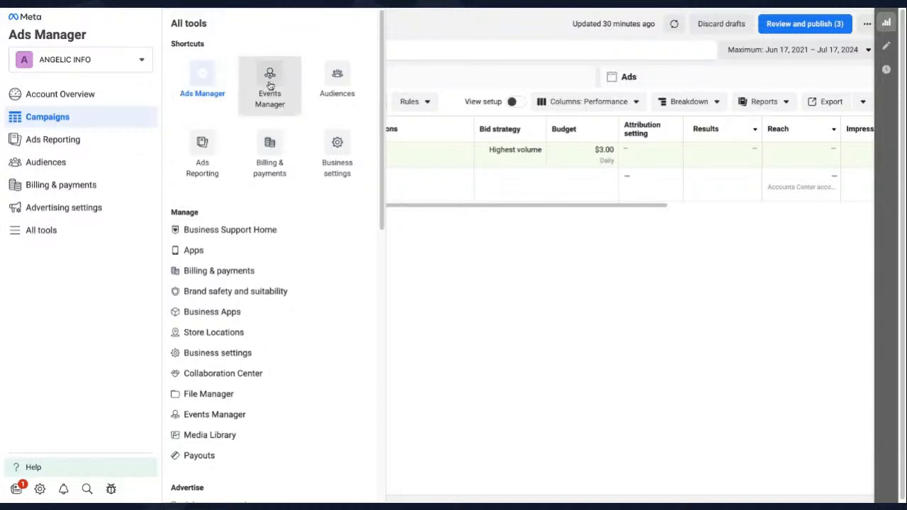
{"action": "left_click", "coordinate": [364, 4]}
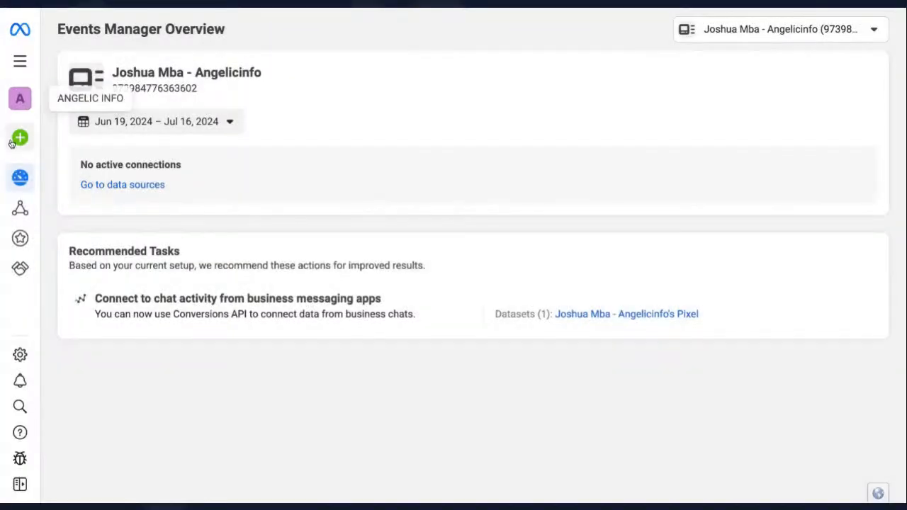
{"action": "mouse_move", "coordinate": [15, 139]}
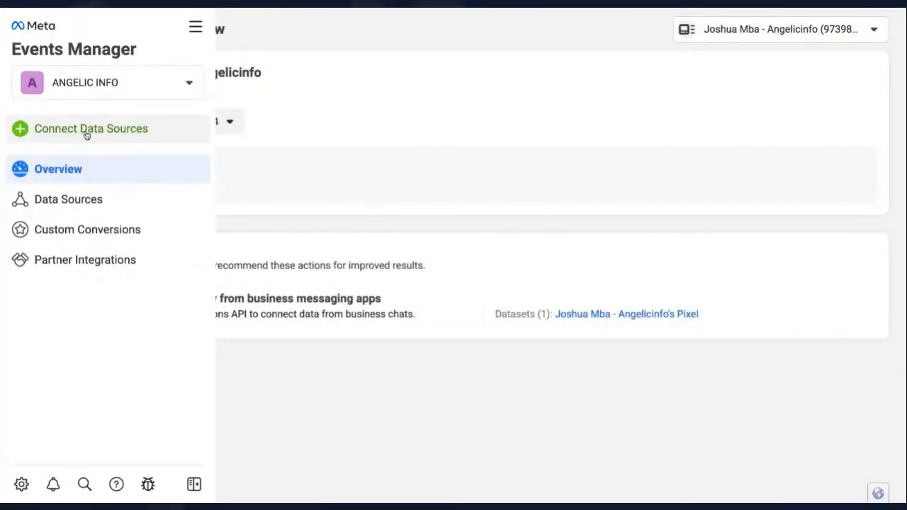
{"action": "left_click", "coordinate": [115, 133]}
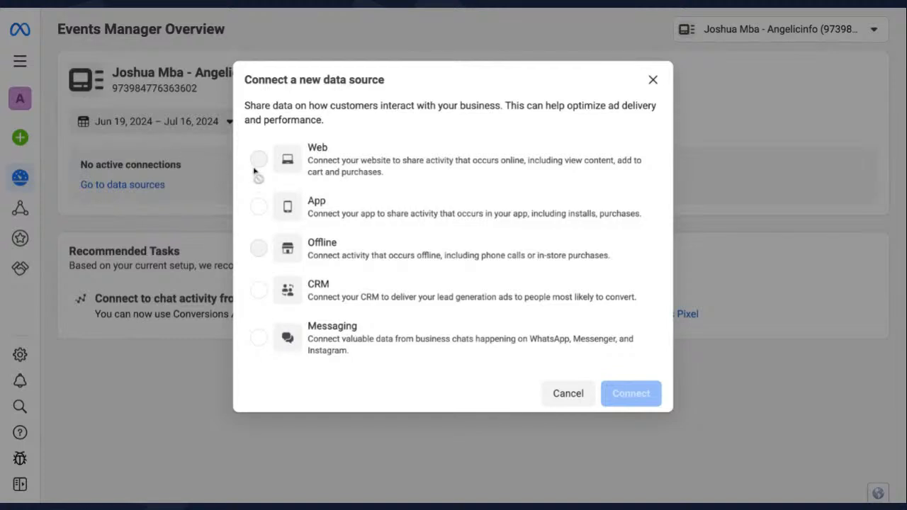
{"action": "double_click", "coordinate": [376, 162]}
{"action": "left_click", "coordinate": [260, 159]}
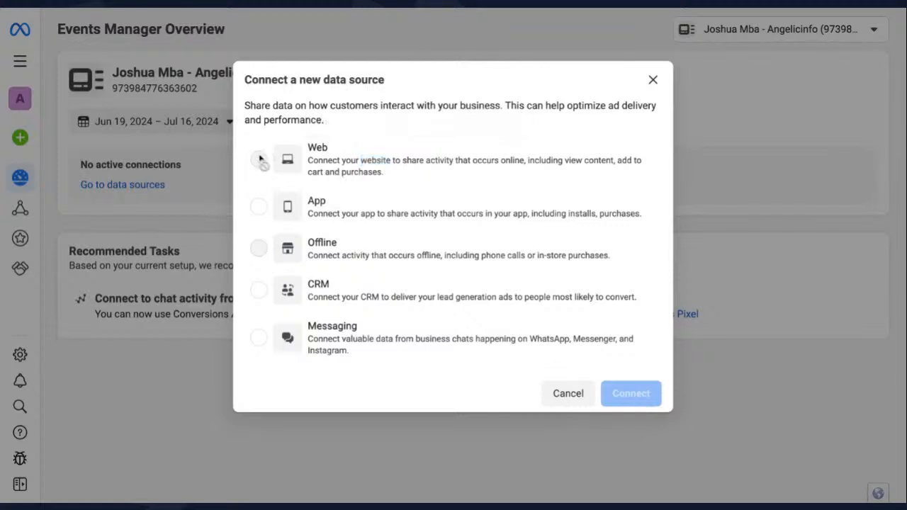
{"action": "left_click", "coordinate": [652, 84]}
Switch Events Manager to the Funnelhackers.club business asset, looking through all available ad accounts
{"action": "left_click", "coordinate": [792, 26]}
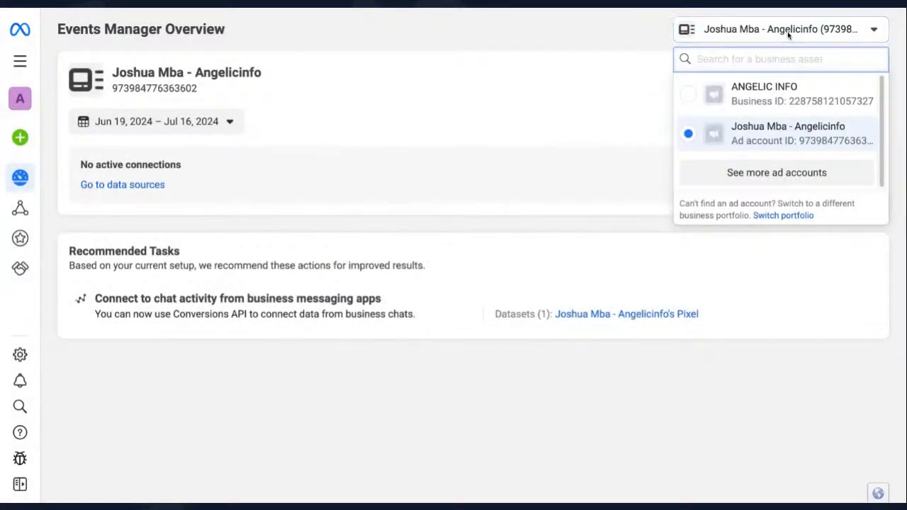
{"action": "left_click", "coordinate": [773, 170]}
{"action": "scroll", "coordinate": [774, 171], "scroll_direction": "down", "scroll_amount": 2}
{"action": "scroll", "coordinate": [773, 173], "scroll_direction": "down", "scroll_amount": 3}
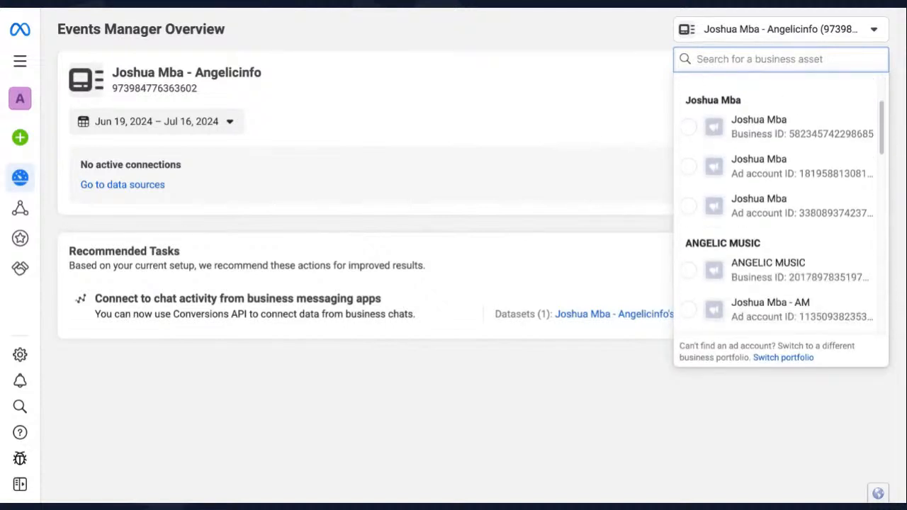
{"action": "scroll", "coordinate": [777, 281], "scroll_direction": "down", "scroll_amount": 5}
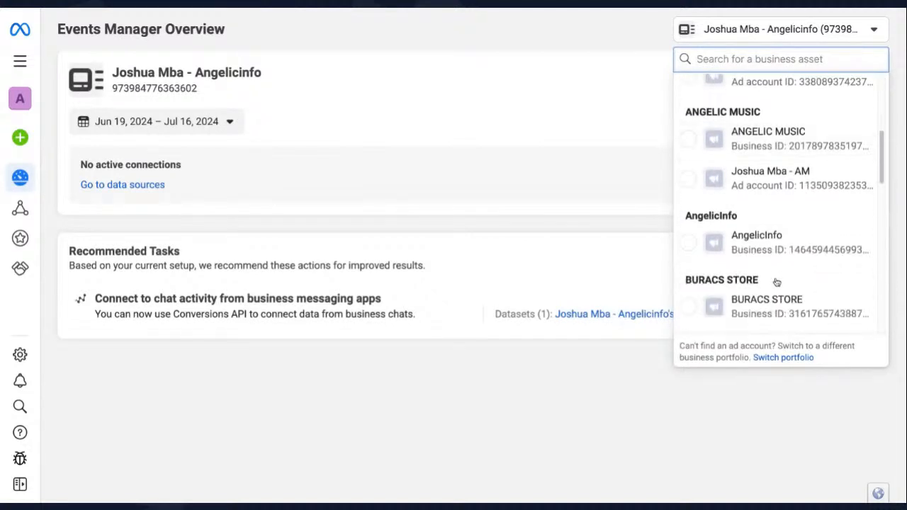
{"action": "scroll", "coordinate": [777, 282], "scroll_direction": "up", "scroll_amount": 5}
{"action": "scroll", "coordinate": [747, 149], "scroll_direction": "up", "scroll_amount": 3}
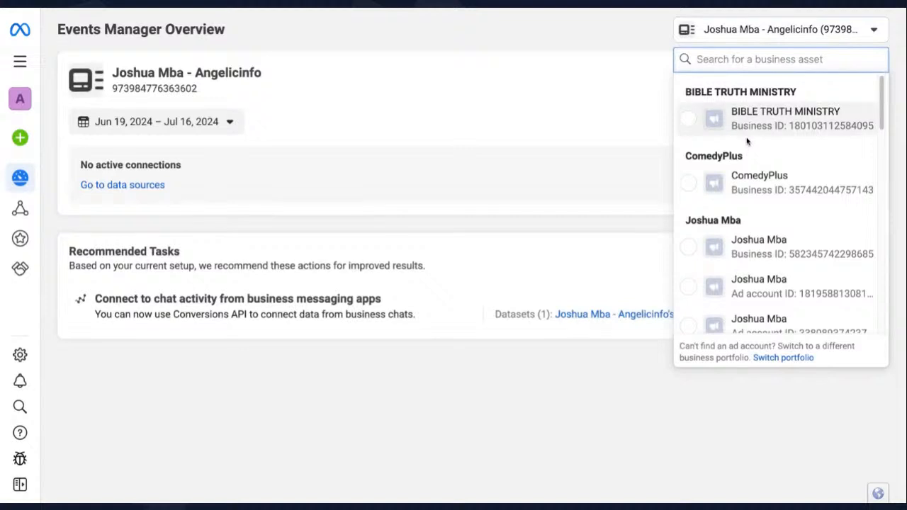
{"action": "scroll", "coordinate": [747, 141], "scroll_direction": "down", "scroll_amount": 3}
{"action": "scroll", "coordinate": [747, 140], "scroll_direction": "down", "scroll_amount": 10}
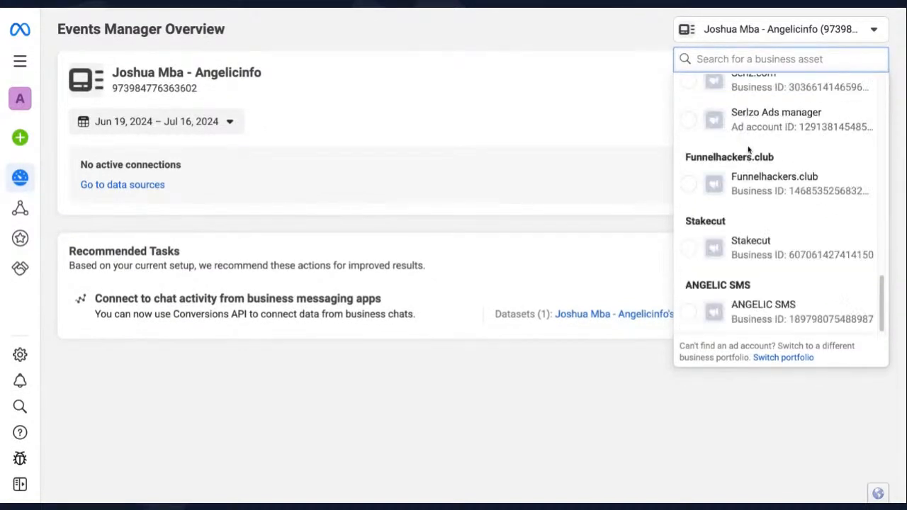
{"action": "scroll", "coordinate": [762, 199], "scroll_direction": "up", "scroll_amount": 1}
{"action": "scroll", "coordinate": [762, 202], "scroll_direction": "down", "scroll_amount": 1}
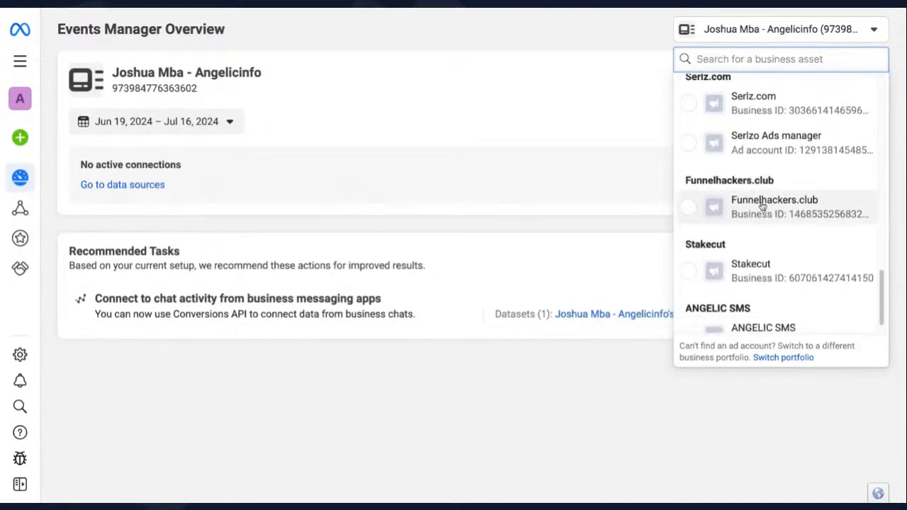
{"action": "left_click", "coordinate": [763, 207]}
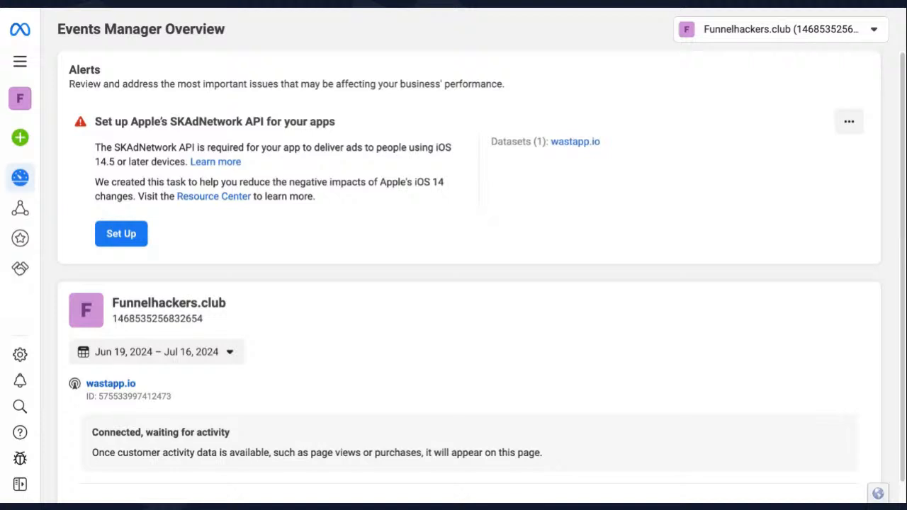
Start connecting a new data source of the Web type for Funnelhackers.club
{"action": "scroll", "coordinate": [446, 300], "scroll_direction": "down", "scroll_amount": 1}
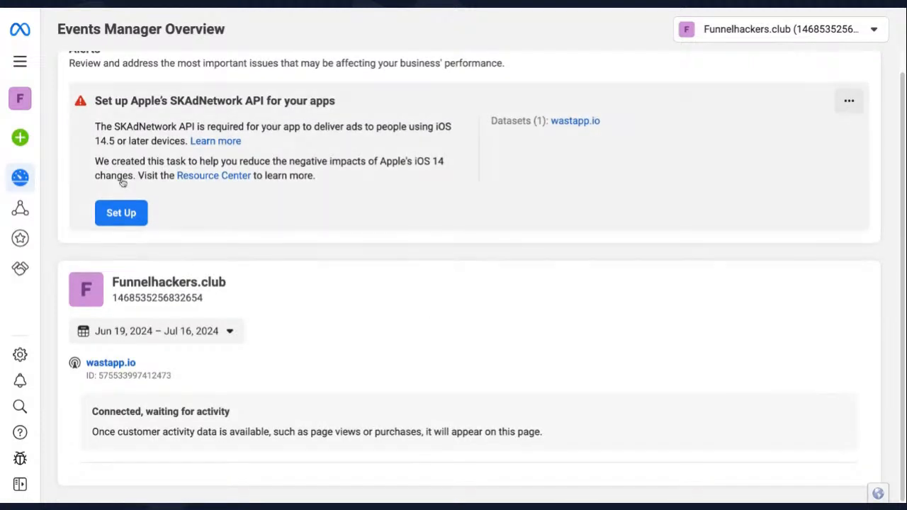
{"action": "mouse_move", "coordinate": [22, 136]}
{"action": "left_click", "coordinate": [85, 130]}
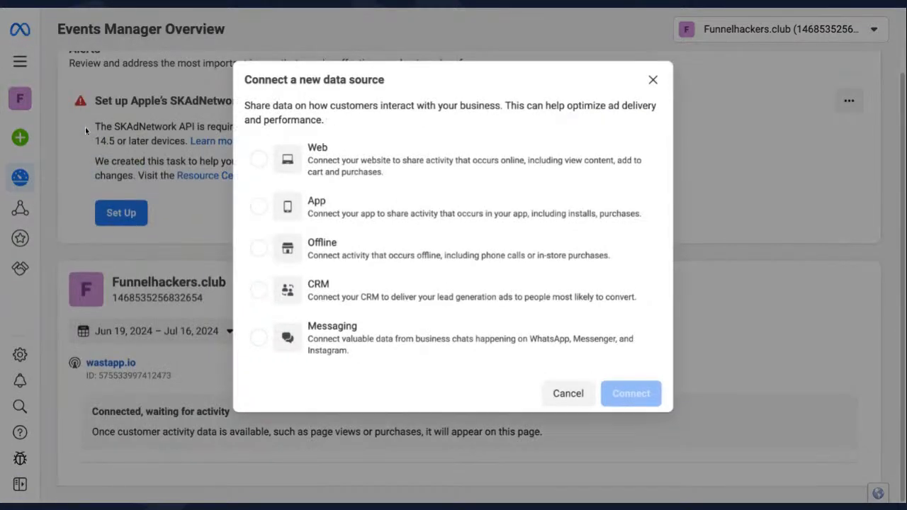
{"action": "left_click", "coordinate": [261, 161]}
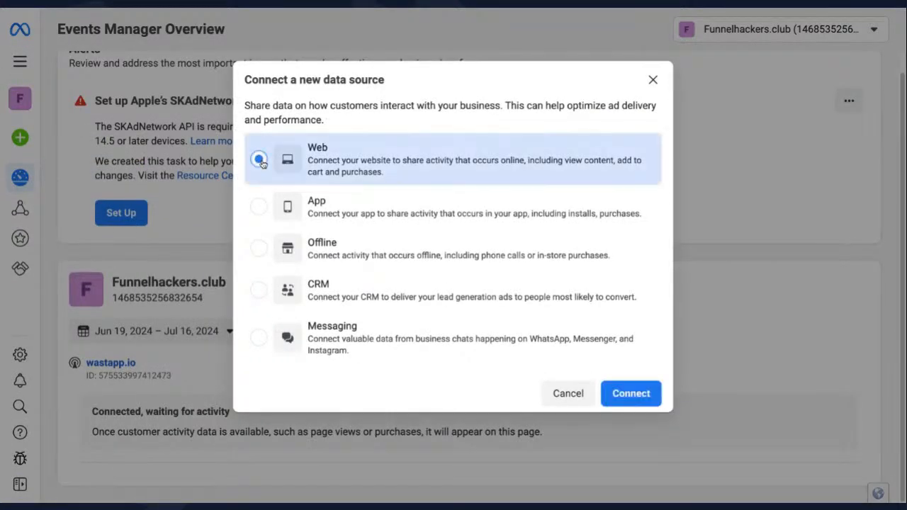
{"action": "left_click", "coordinate": [635, 395]}
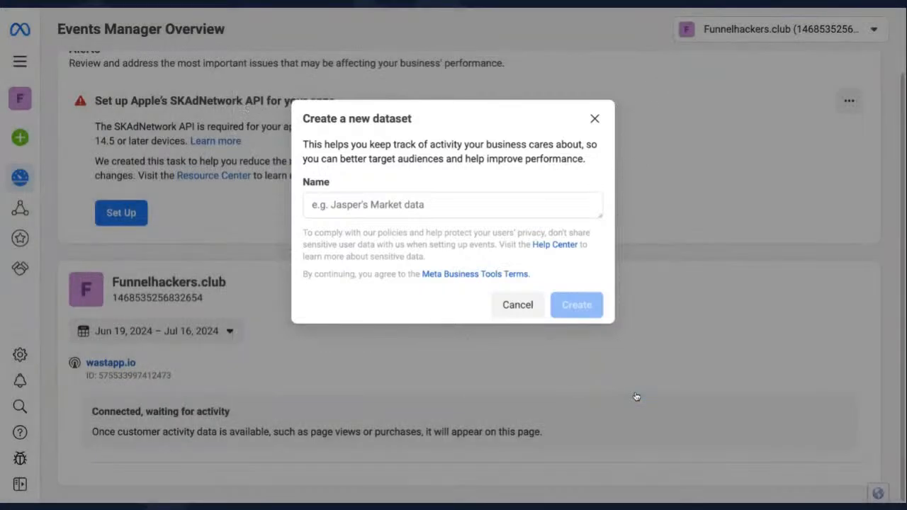
Name the new dataset "Testing Pixel" and create it
{"action": "left_click", "coordinate": [461, 199]}
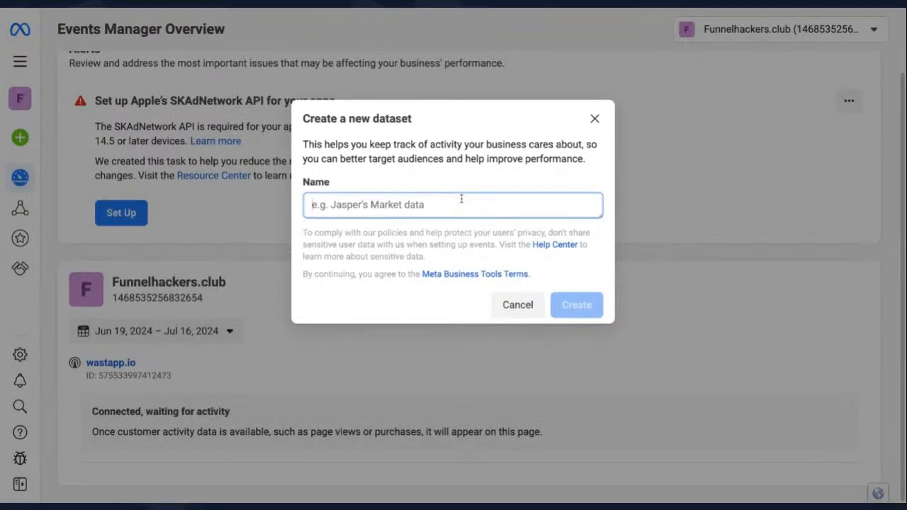
{"action": "type", "text": "S"}
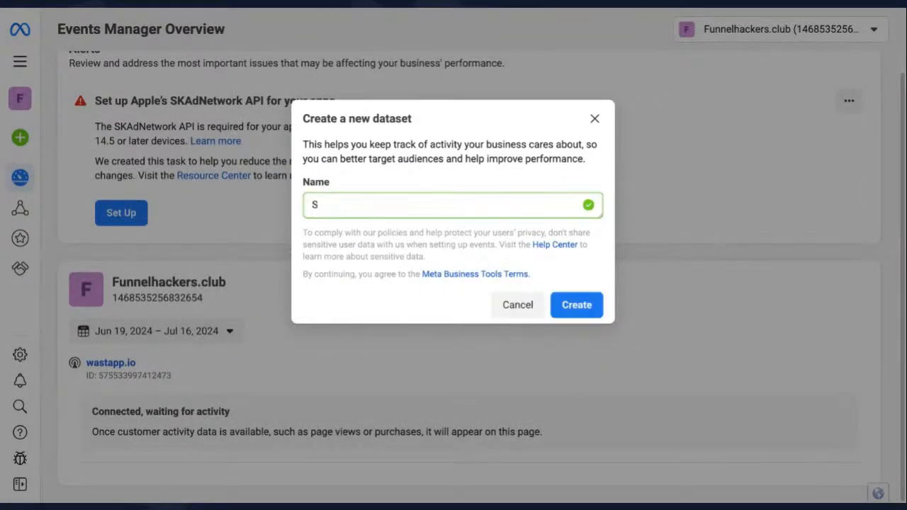
{"action": "key", "text": "BackSpace"}
{"action": "type", "text": "Testing Pixel"}
{"action": "left_click", "coordinate": [579, 311]}
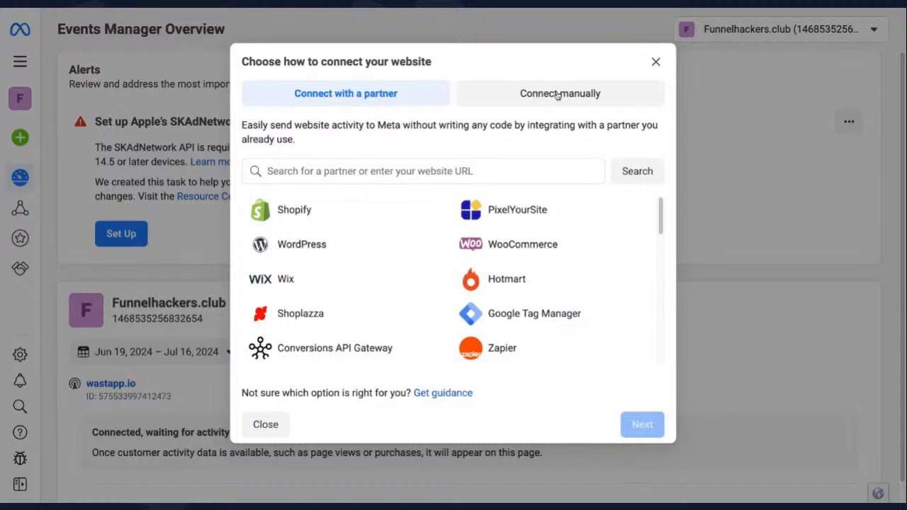
Choose to connect the website manually with the Meta Pixel only option and continue to the instructions
{"action": "left_click", "coordinate": [557, 95]}
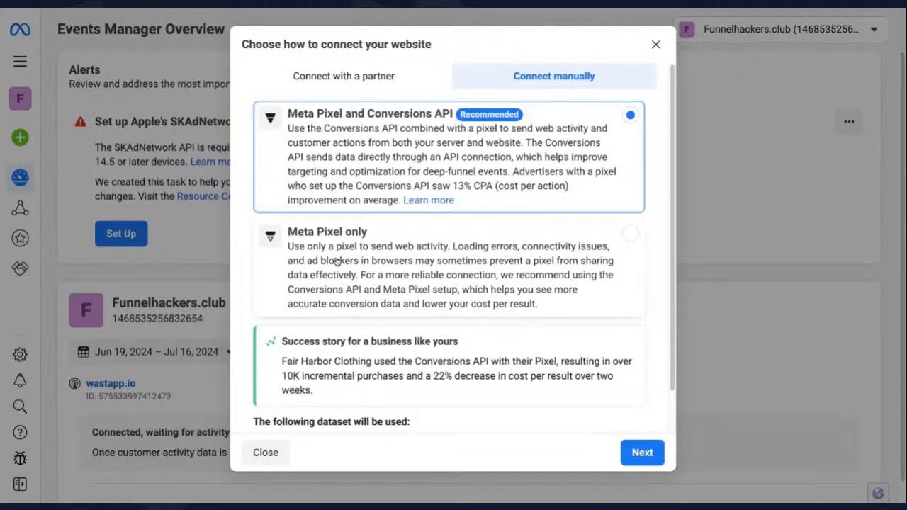
{"action": "left_click", "coordinate": [391, 261]}
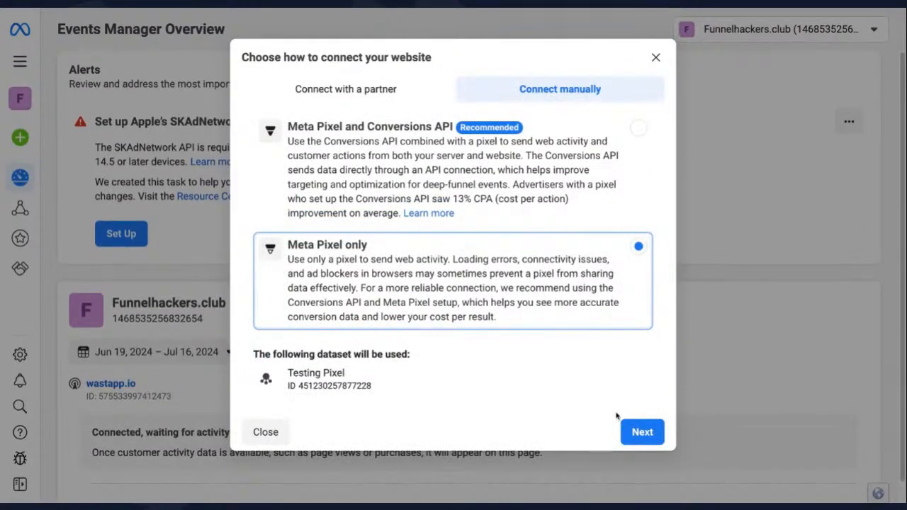
{"action": "left_click", "coordinate": [638, 434]}
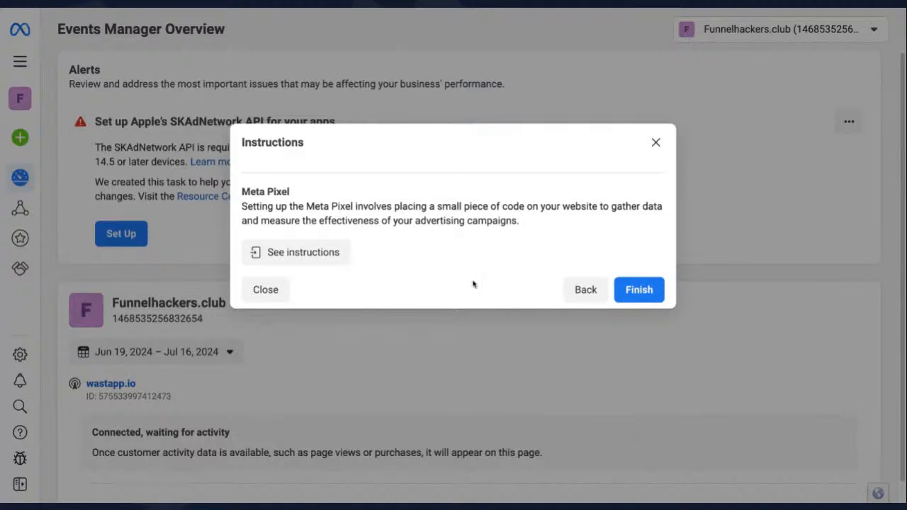
Open the Meta Pixel setup instructions, finish the connection dialog and copy the pixel's base code
{"action": "left_click", "coordinate": [328, 253]}
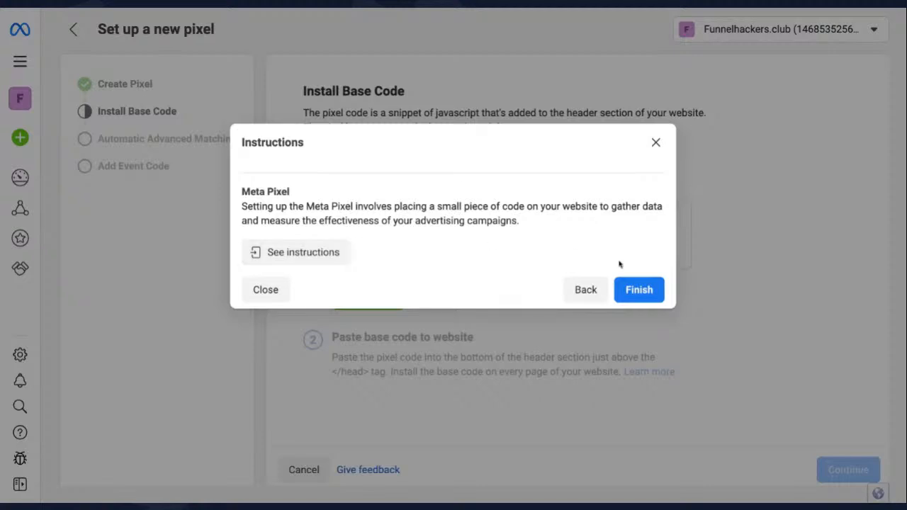
{"action": "left_click", "coordinate": [647, 295]}
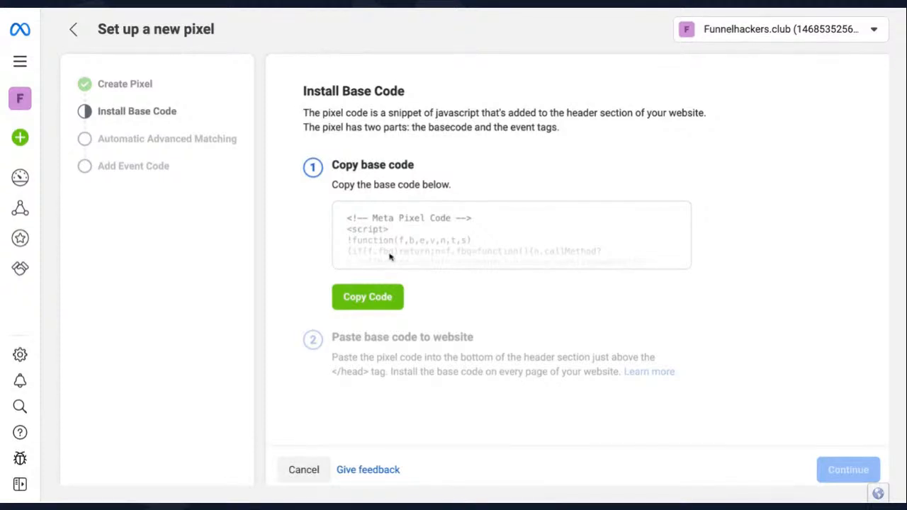
{"action": "left_click", "coordinate": [370, 301]}
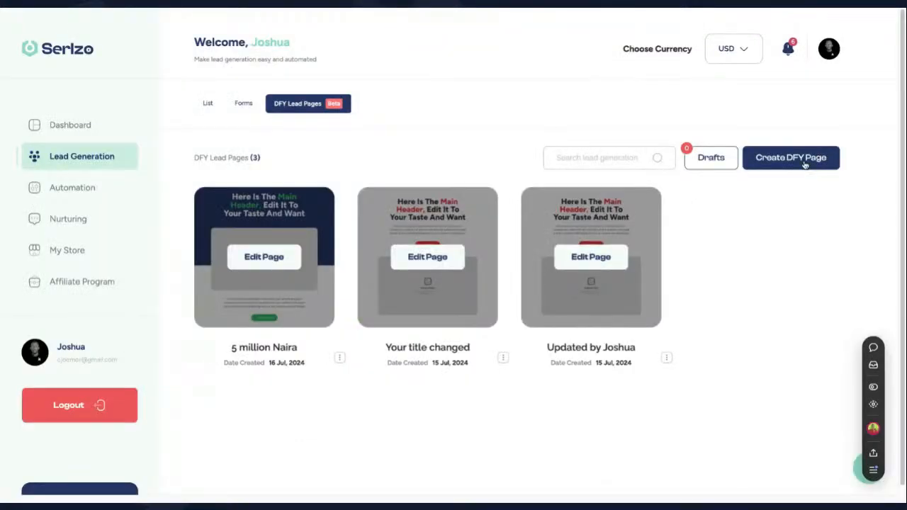
Create a DFY lead page titled "Serlzo com 2" with the Lead Pages type and the Serlzo Com 2 form, and continue to template selection
{"action": "left_click", "coordinate": [806, 160]}
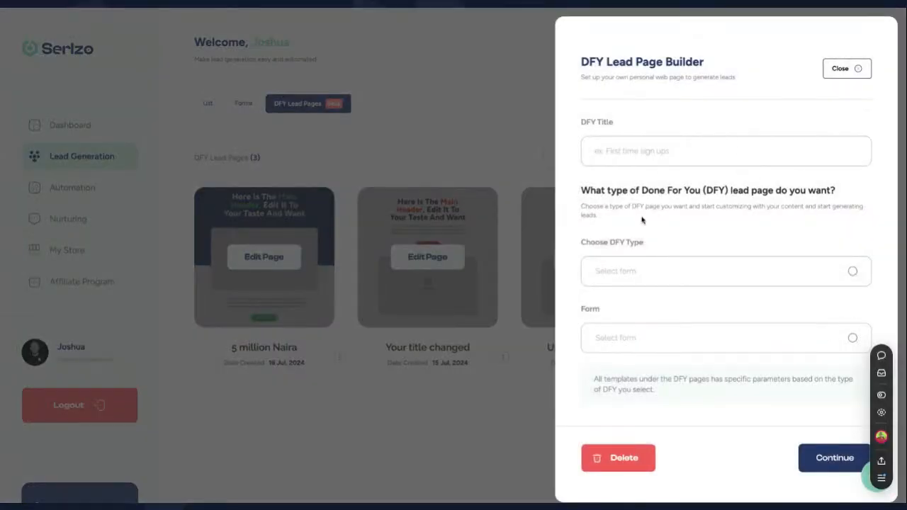
{"action": "scroll", "coordinate": [648, 230], "scroll_direction": "down", "scroll_amount": 1}
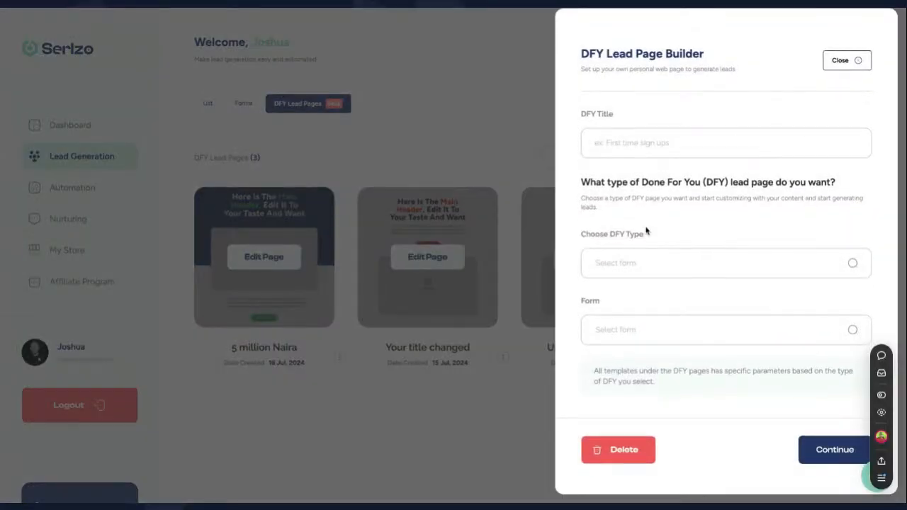
{"action": "left_click", "coordinate": [660, 145]}
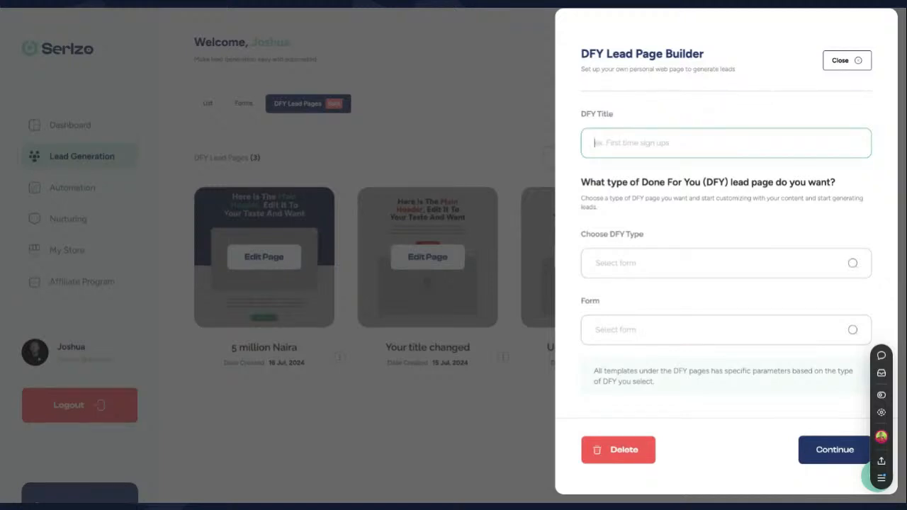
{"action": "type", "text": "Serlzo com 2"}
{"action": "left_click", "coordinate": [675, 268]}
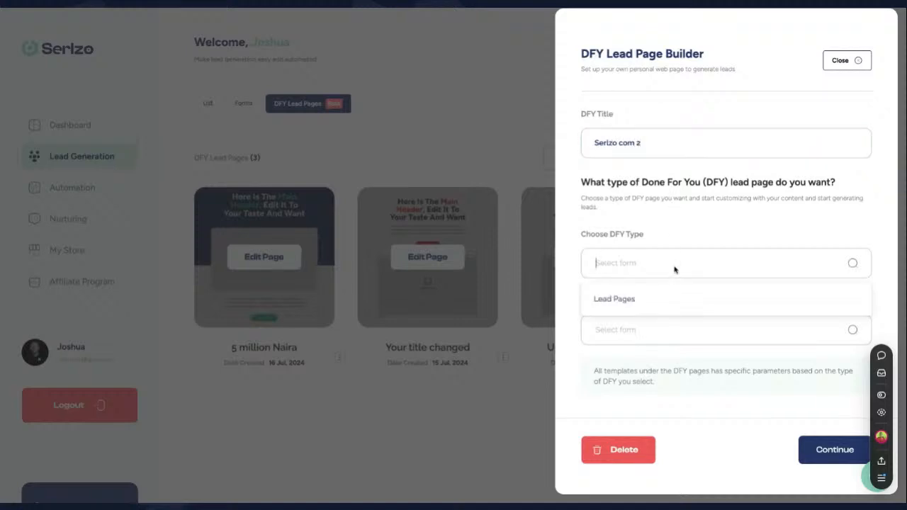
{"action": "left_click", "coordinate": [654, 311]}
{"action": "left_click", "coordinate": [646, 336]}
{"action": "left_click", "coordinate": [640, 367]}
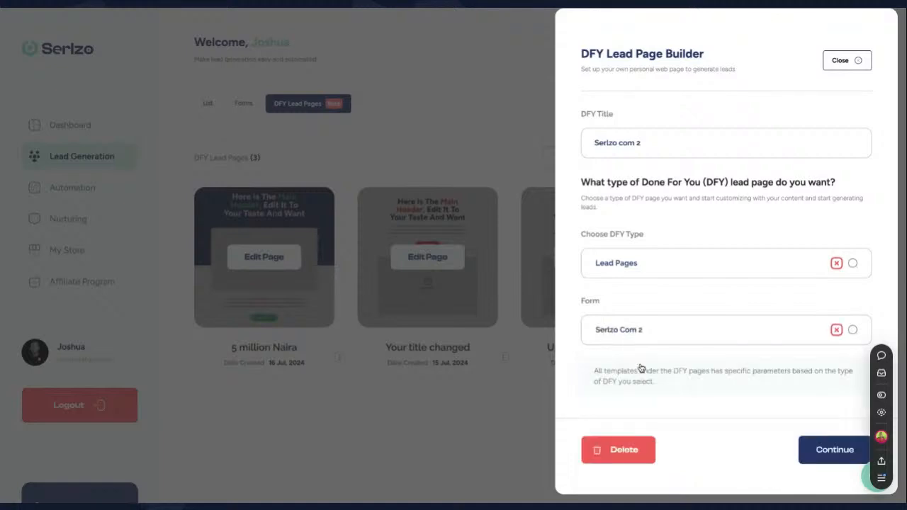
{"action": "left_click", "coordinate": [818, 451]}
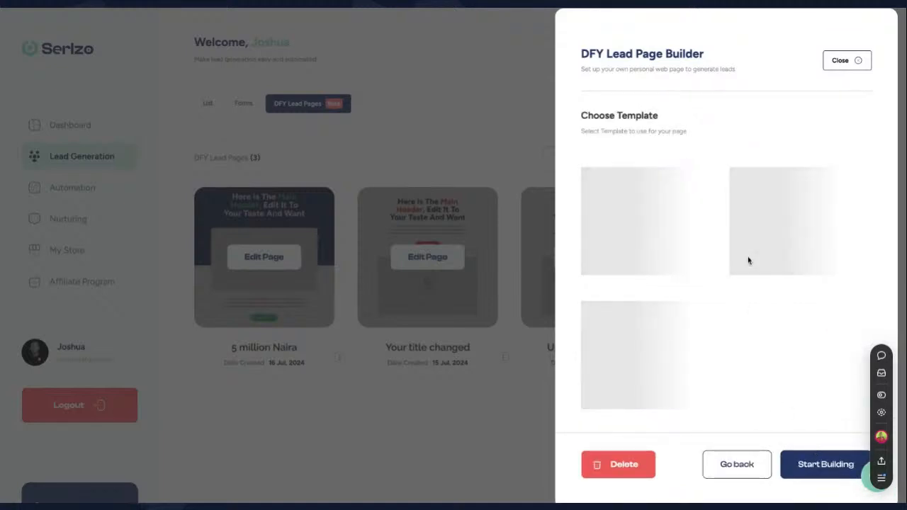
Choose the Template 2 video lead page and start building, dismissing the builder's welcome message
{"action": "scroll", "coordinate": [815, 241], "scroll_direction": "down", "scroll_amount": 2}
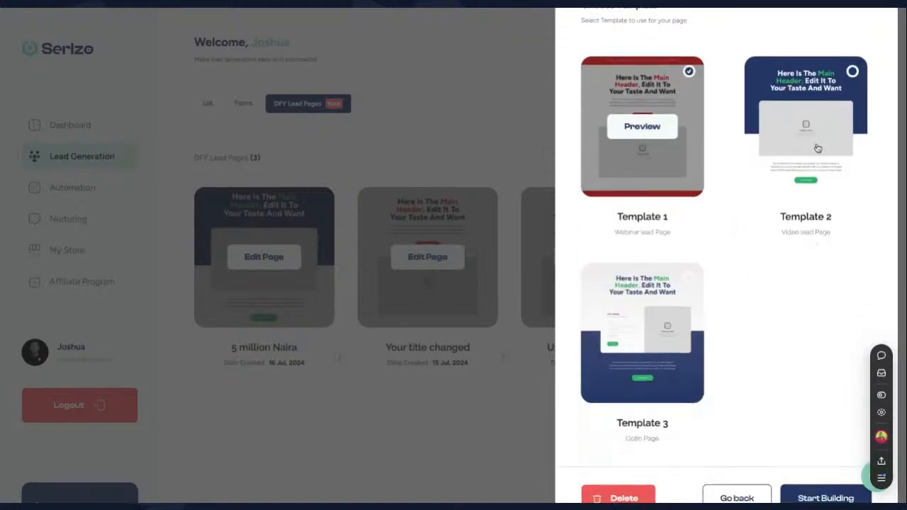
{"action": "left_click", "coordinate": [818, 147]}
{"action": "scroll", "coordinate": [796, 371], "scroll_direction": "down", "scroll_amount": 1}
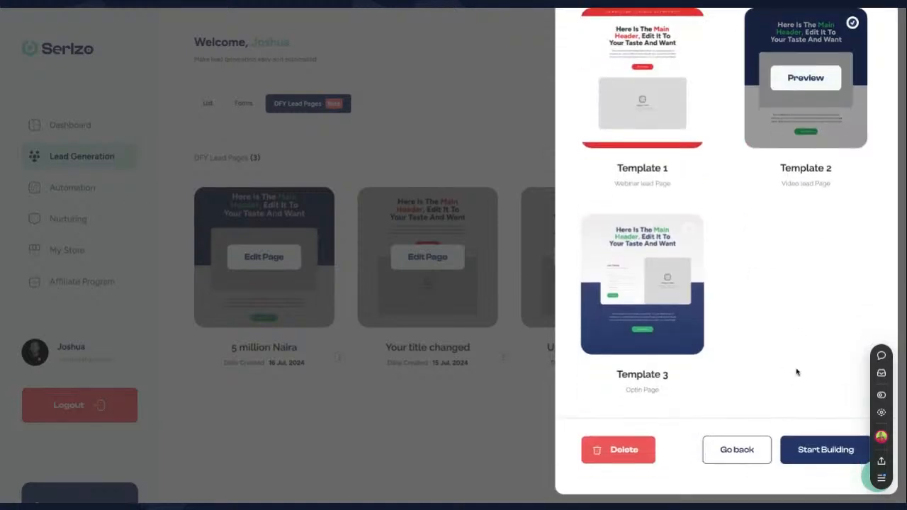
{"action": "left_click", "coordinate": [835, 452]}
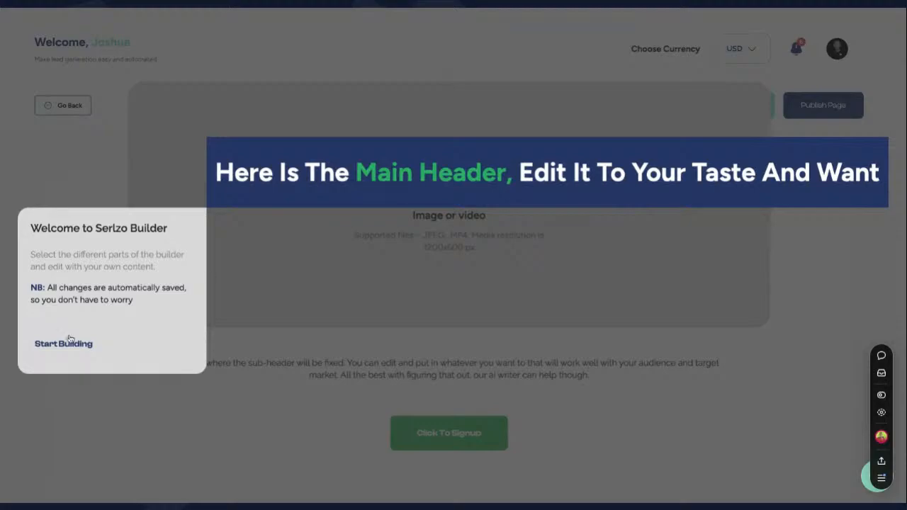
{"action": "left_click", "coordinate": [63, 345]}
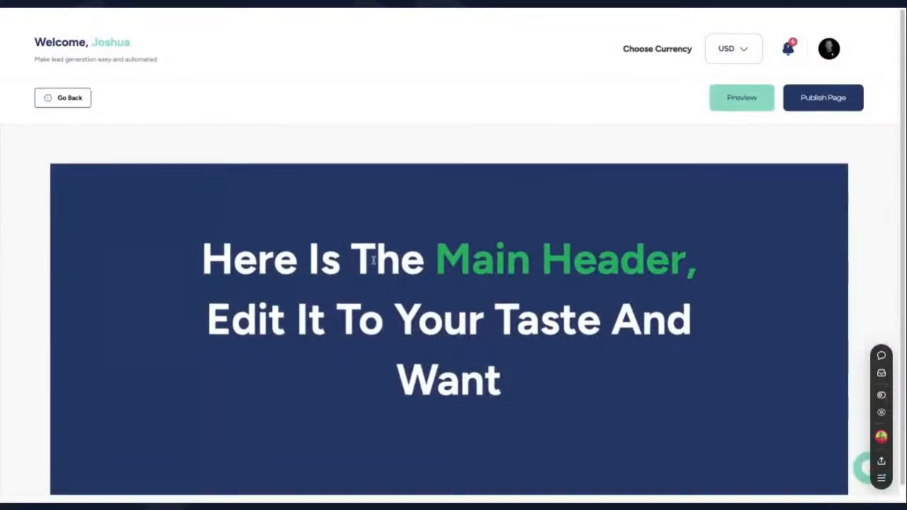
Open the publish settings of the new lead page and paste the copied Meta Pixel base code as its Facebook Pixel Code
{"action": "scroll", "coordinate": [373, 260], "scroll_direction": "down", "scroll_amount": 5}
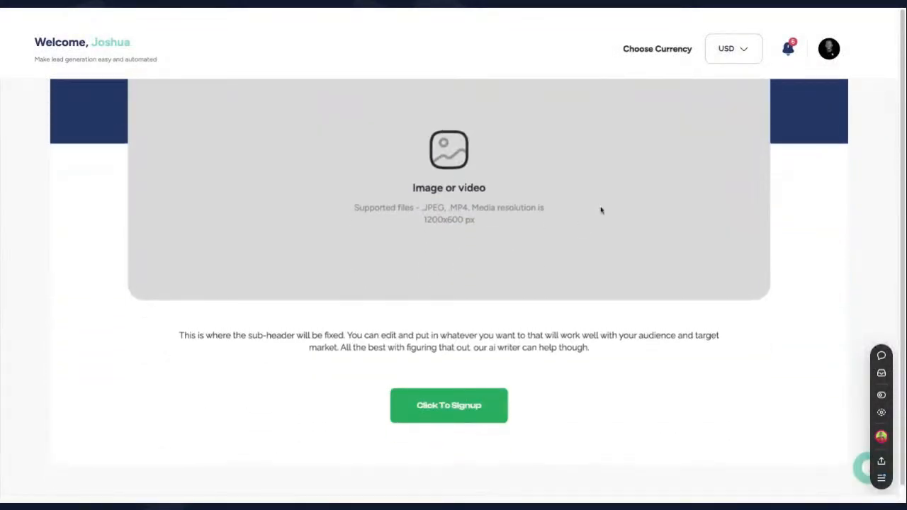
{"action": "scroll", "coordinate": [638, 178], "scroll_direction": "up", "scroll_amount": 6}
{"action": "left_click", "coordinate": [810, 106]}
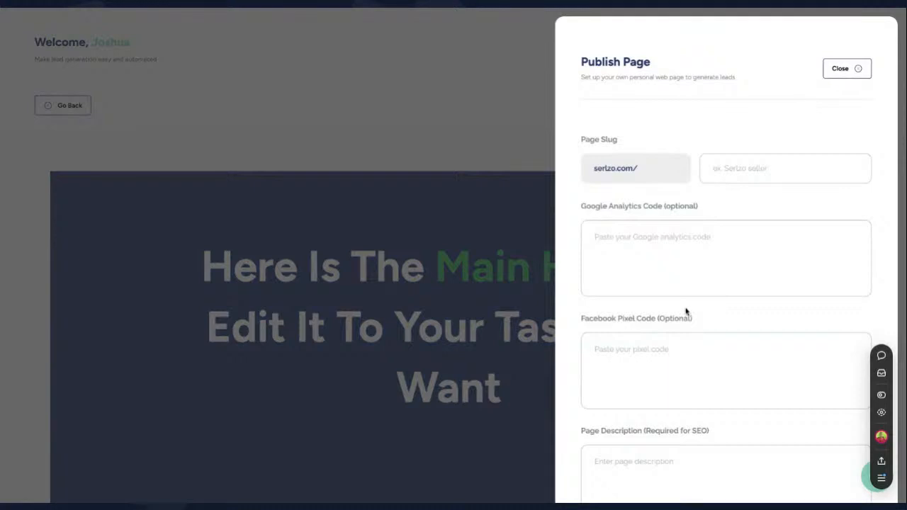
{"action": "scroll", "coordinate": [658, 372], "scroll_direction": "down", "scroll_amount": 1}
{"action": "left_click", "coordinate": [640, 262]}
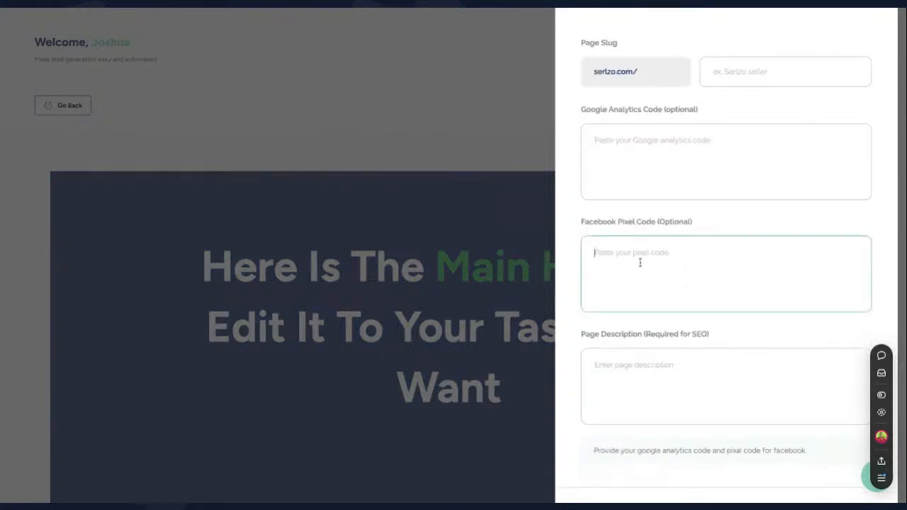
{"action": "key", "text": "ctrl+v"}
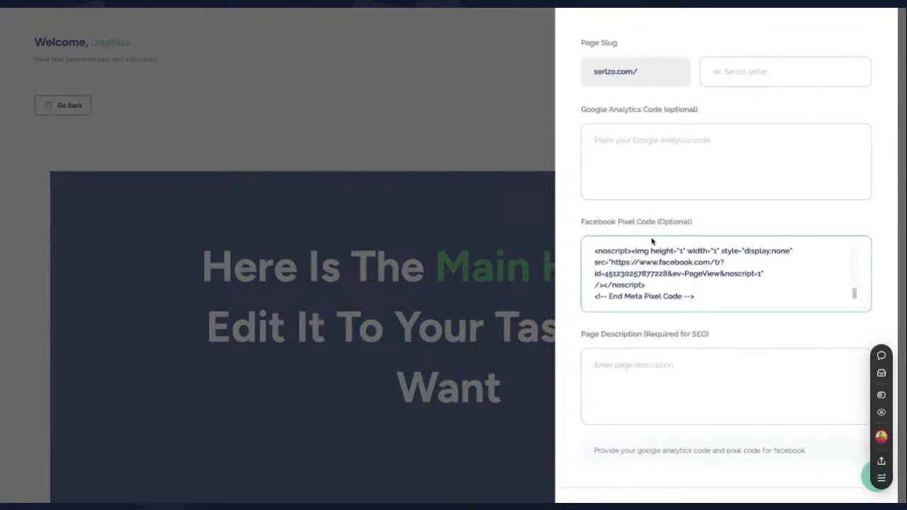
{"action": "scroll", "coordinate": [652, 280], "scroll_direction": "up", "scroll_amount": 2}
{"action": "scroll", "coordinate": [652, 280], "scroll_direction": "up", "scroll_amount": 3}
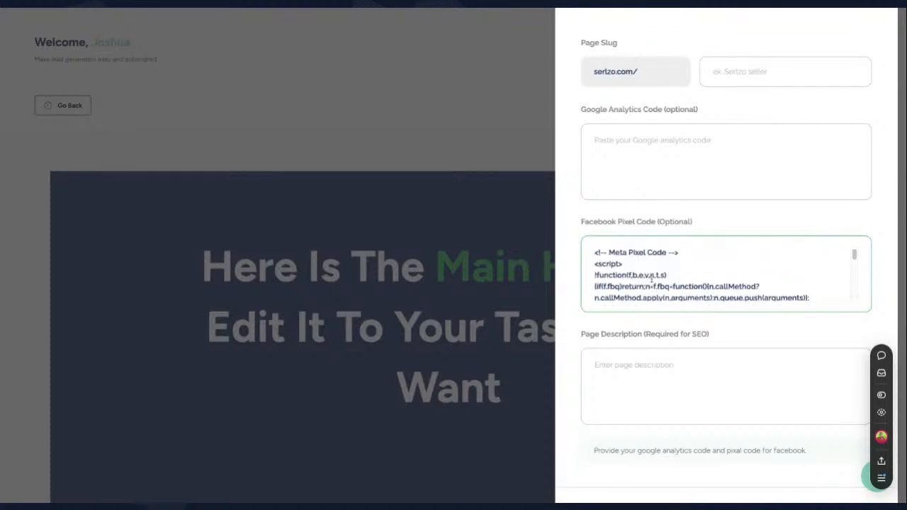
Set the page slug to "comm"
{"action": "scroll", "coordinate": [709, 150], "scroll_direction": "up", "scroll_amount": 2}
{"action": "left_click", "coordinate": [762, 168]}
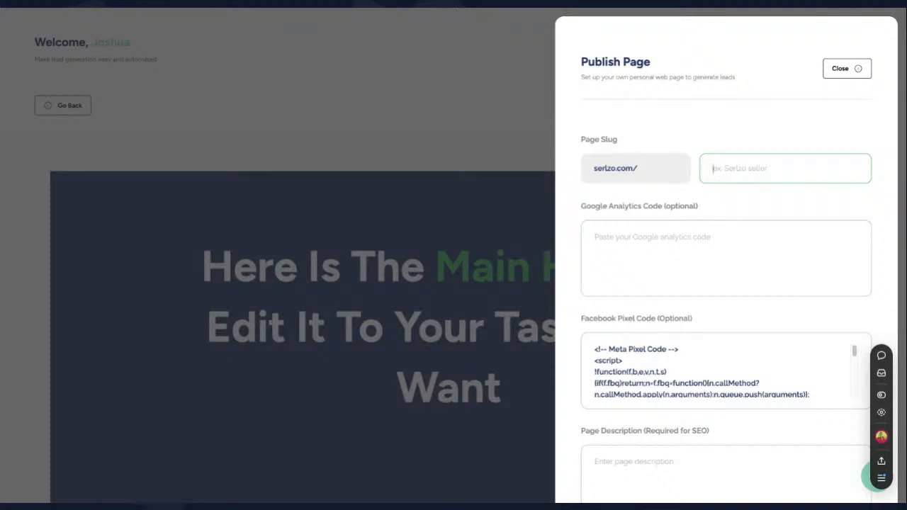
{"action": "type", "text": "comm"}
Enter "Serlzo community access for Business" as the page description for SEO
{"action": "scroll", "coordinate": [723, 272], "scroll_direction": "down", "scroll_amount": 3}
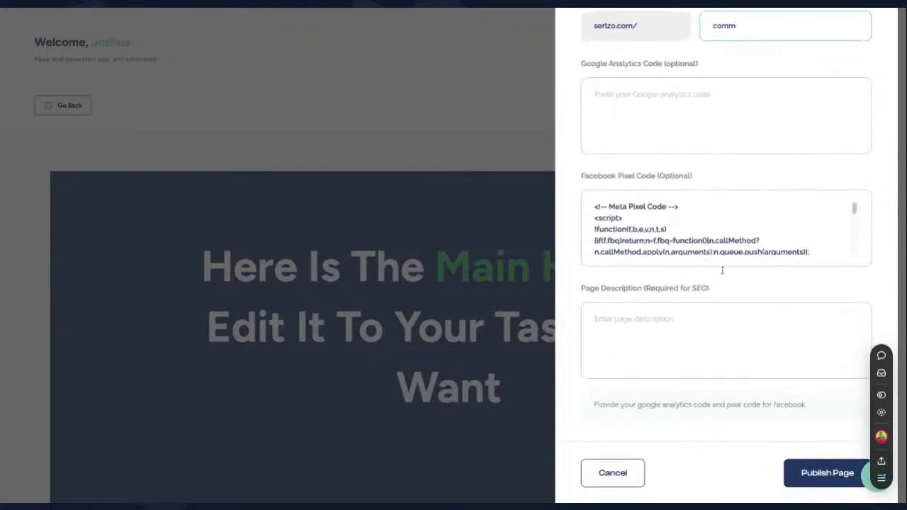
{"action": "left_click", "coordinate": [666, 334]}
{"action": "scroll", "coordinate": [665, 335], "scroll_direction": "down", "scroll_amount": 1}
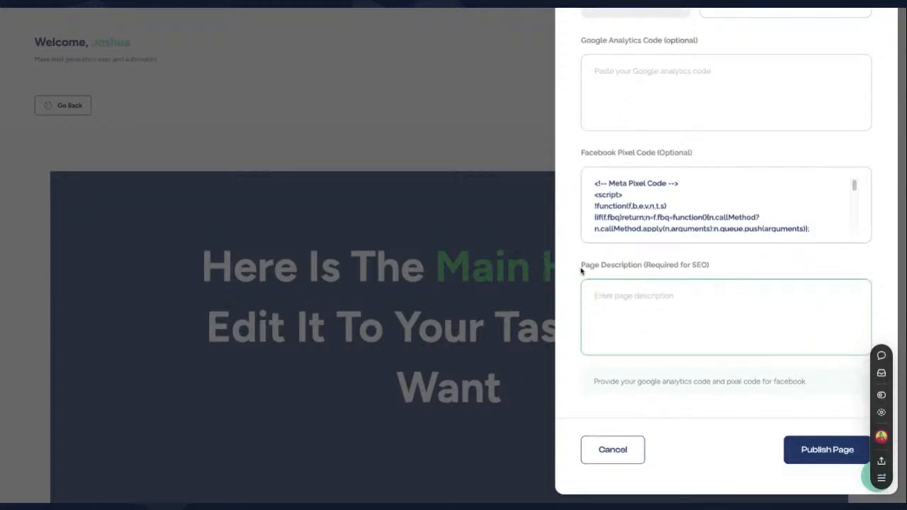
{"action": "left_click_drag", "start_coordinate": [581, 265], "coordinate": [709, 265]}
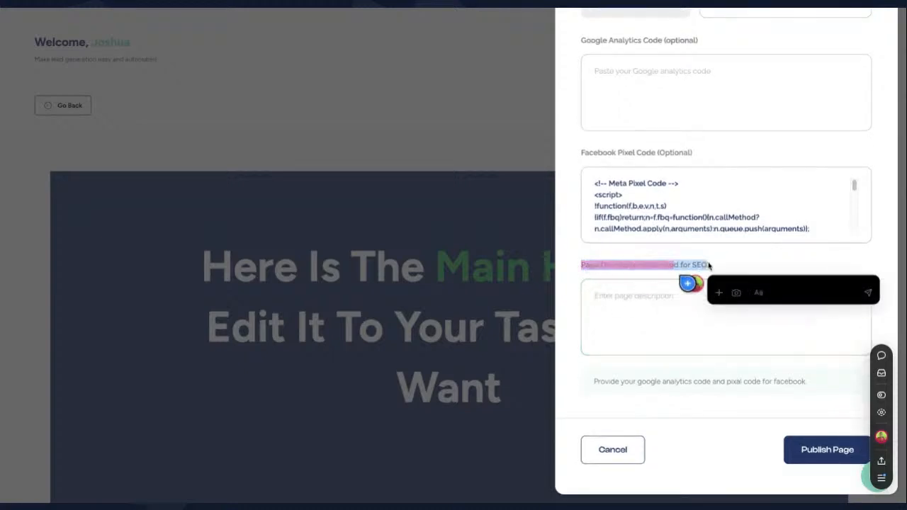
{"action": "left_click", "coordinate": [730, 328]}
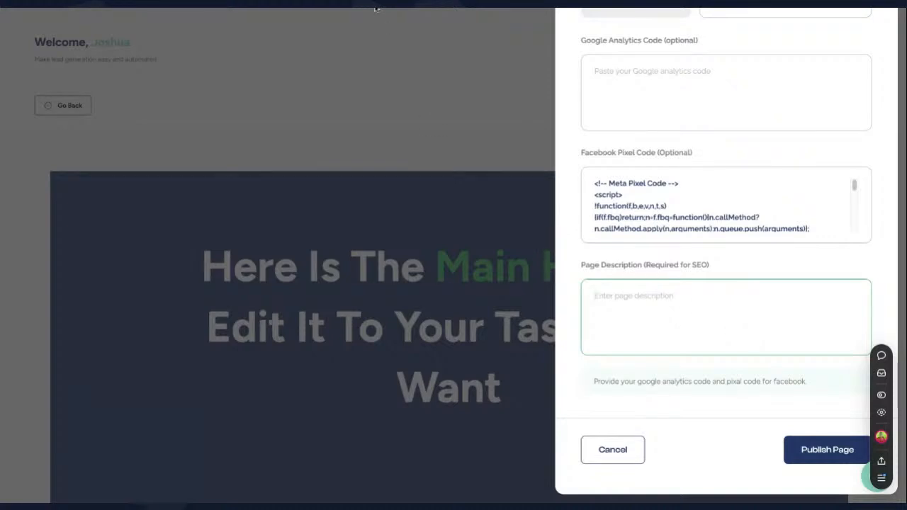
{"action": "left_click", "coordinate": [377, 9]}
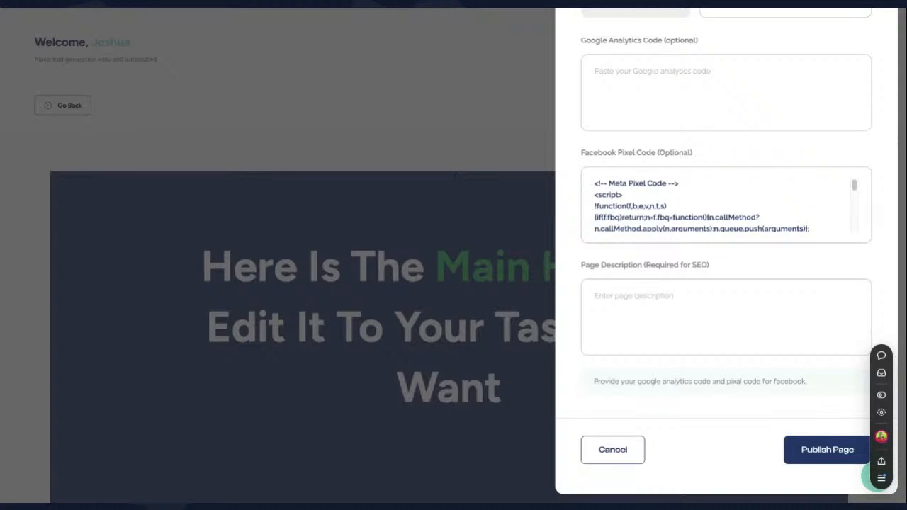
{"action": "left_click", "coordinate": [681, 308]}
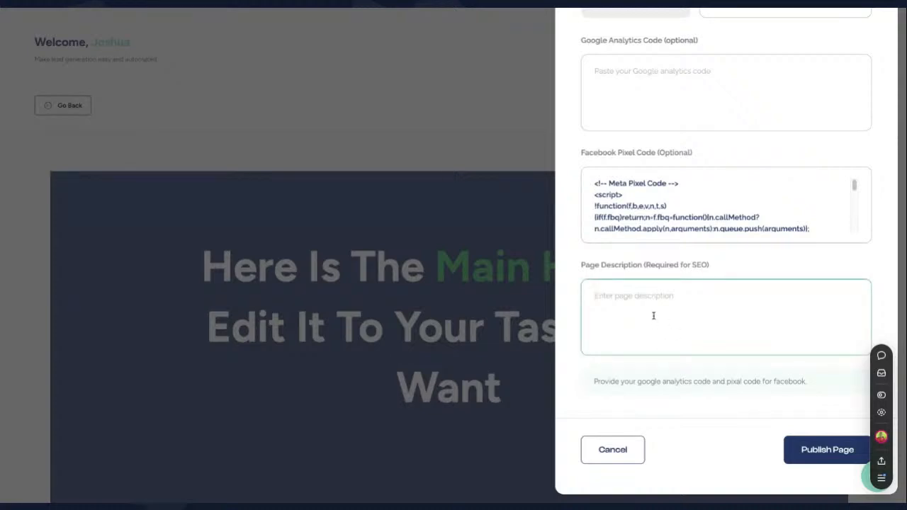
{"action": "type", "text": "Serlzo community access for Bus"}
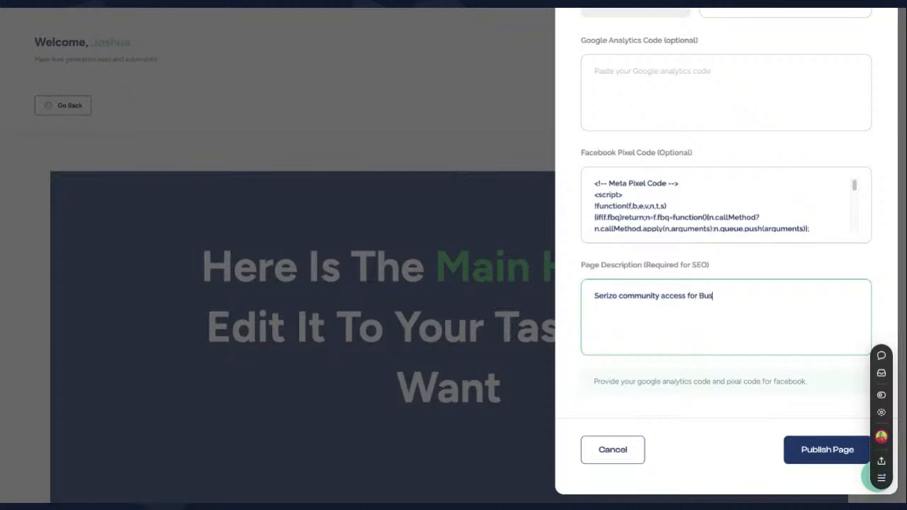
{"action": "type", "text": "iness"}
Check the publish settings and publish the lead page
{"action": "scroll", "coordinate": [709, 314], "scroll_direction": "up", "scroll_amount": 3}
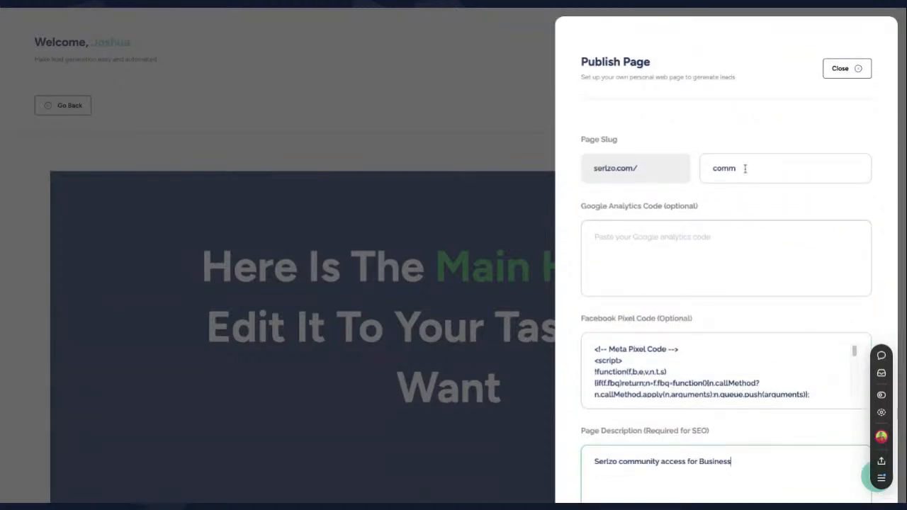
{"action": "scroll", "coordinate": [730, 280], "scroll_direction": "down", "scroll_amount": 3}
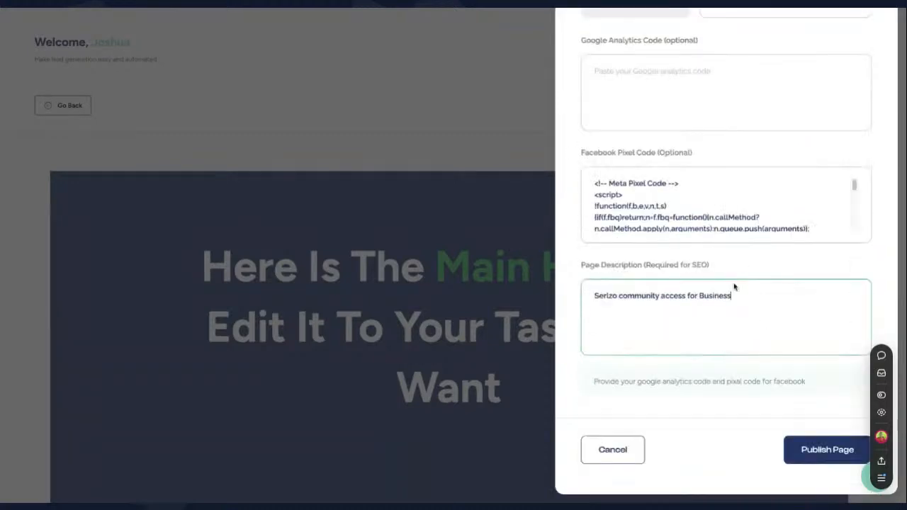
{"action": "left_click", "coordinate": [815, 451]}
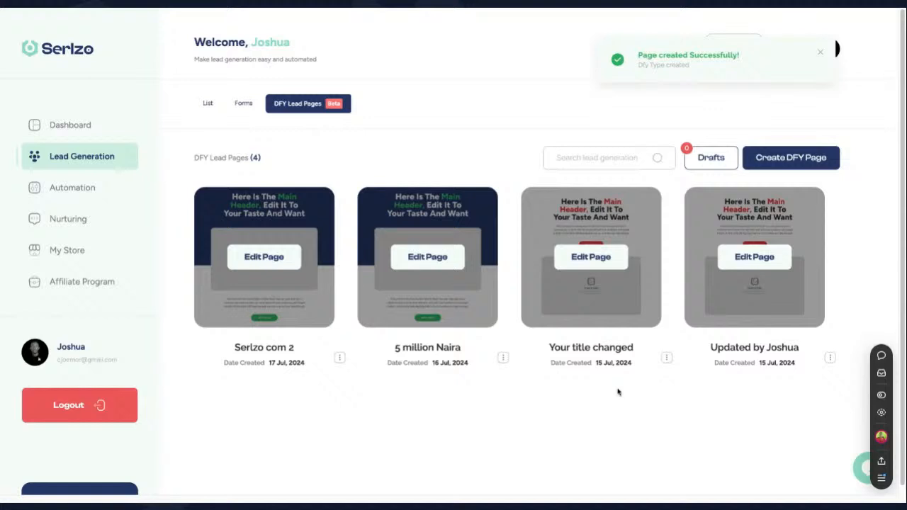
Find Serlzo com 2 among the DFY lead pages and view its published page
{"action": "left_click_drag", "start_coordinate": [301, 351], "coordinate": [232, 349]}
{"action": "left_click", "coordinate": [232, 411]}
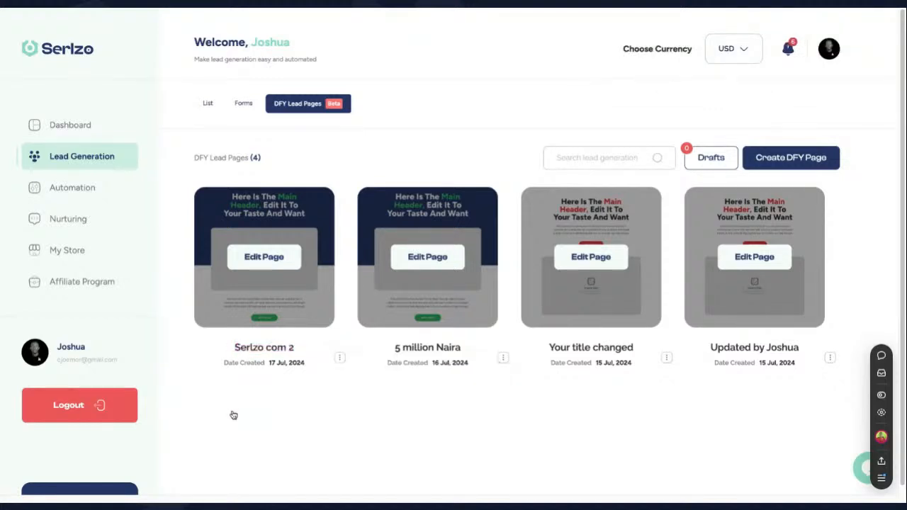
{"action": "left_click", "coordinate": [340, 359]}
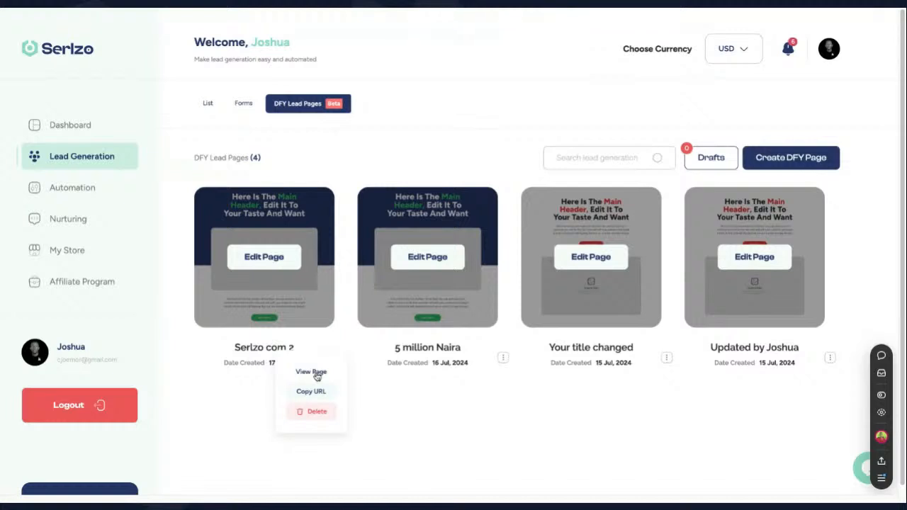
{"action": "left_click", "coordinate": [316, 373]}
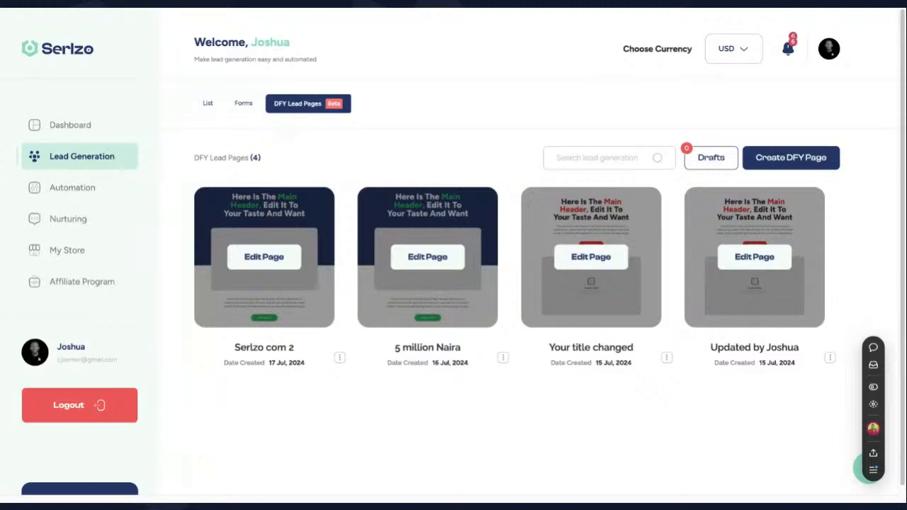
Reopen the Serlzo com 2 page, choose the Lead Pages type and Serlzo Com 2 form, and start editing its Template 2 layout
{"action": "left_click", "coordinate": [340, 358]}
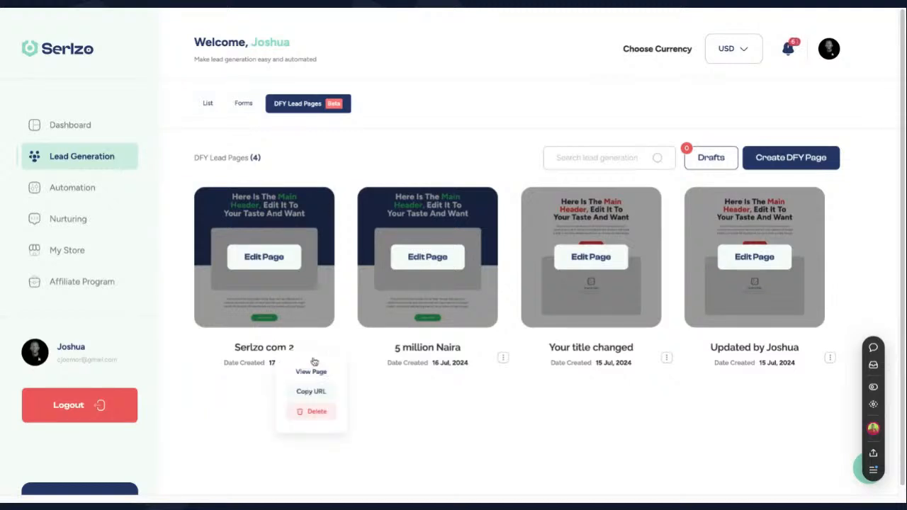
{"action": "left_click", "coordinate": [271, 262]}
{"action": "left_click", "coordinate": [271, 260]}
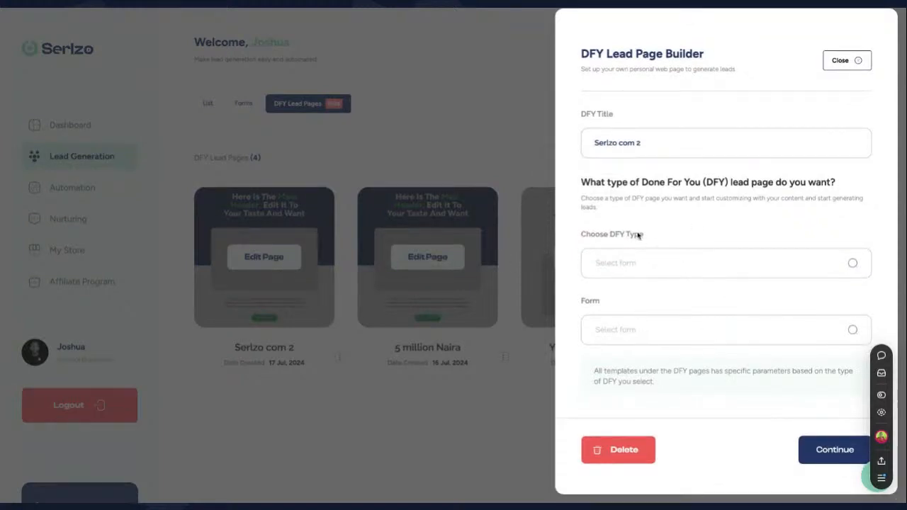
{"action": "left_click", "coordinate": [683, 271]}
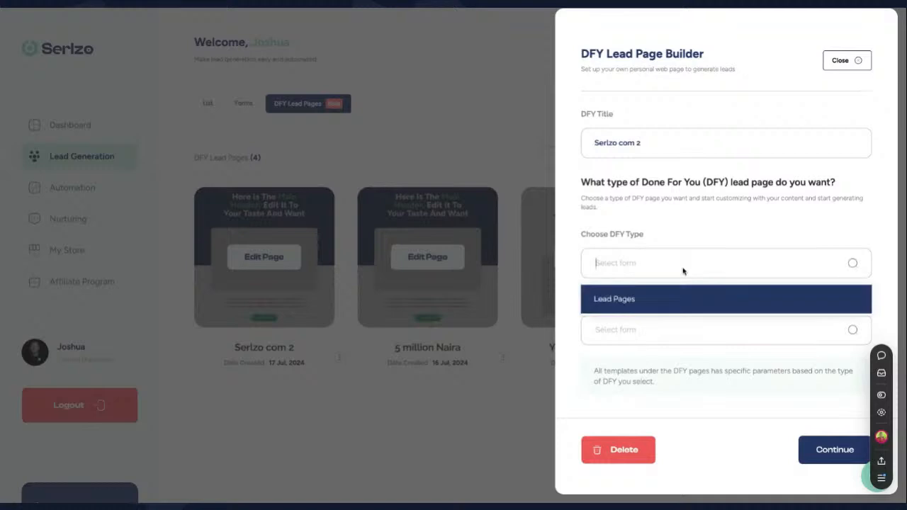
{"action": "left_click", "coordinate": [671, 298]}
{"action": "left_click", "coordinate": [663, 334]}
{"action": "left_click", "coordinate": [659, 366]}
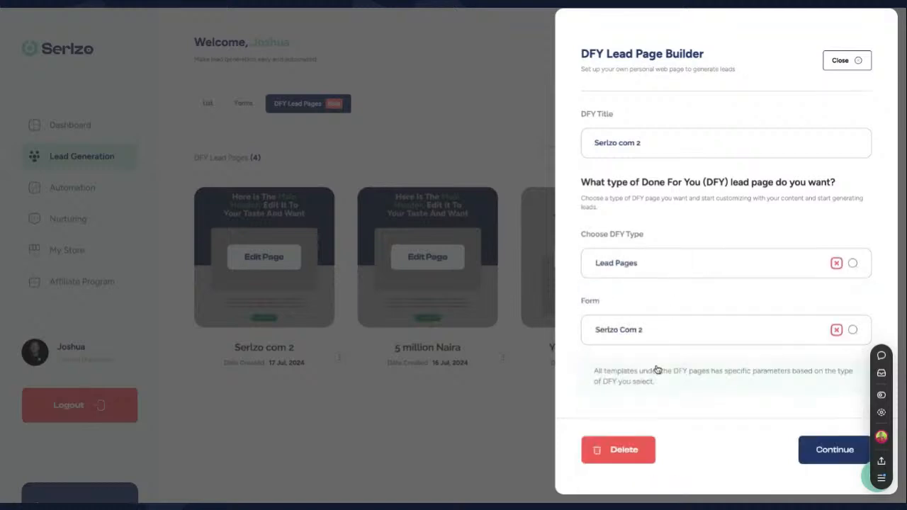
{"action": "left_click", "coordinate": [824, 450]}
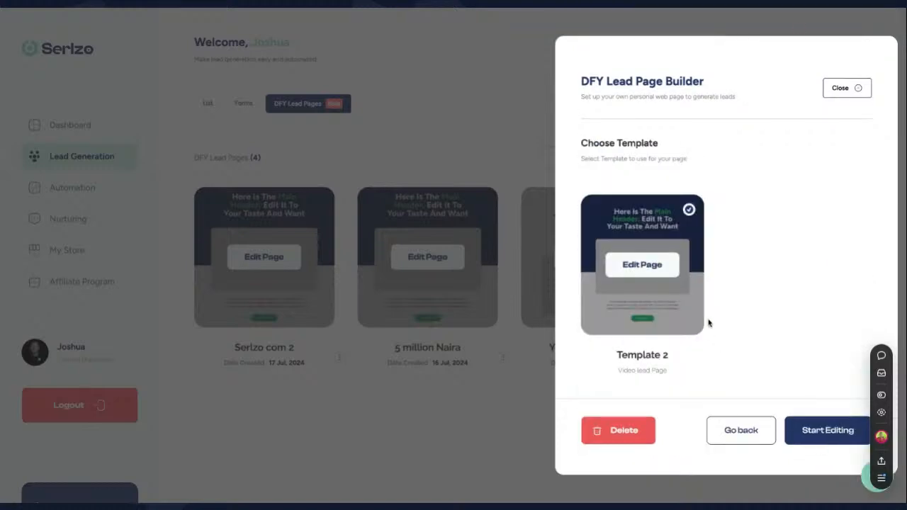
{"action": "left_click", "coordinate": [824, 432]}
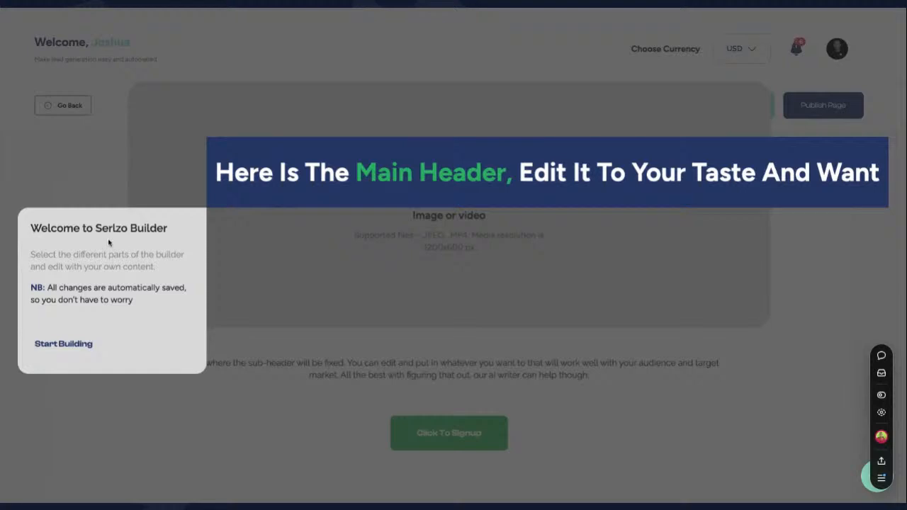
Replace the page headline with "Join A Vibrant Community of Super Amazing Creators, Digital Marketers, Coaches, and Entrepreneurs"
{"action": "left_click", "coordinate": [66, 344]}
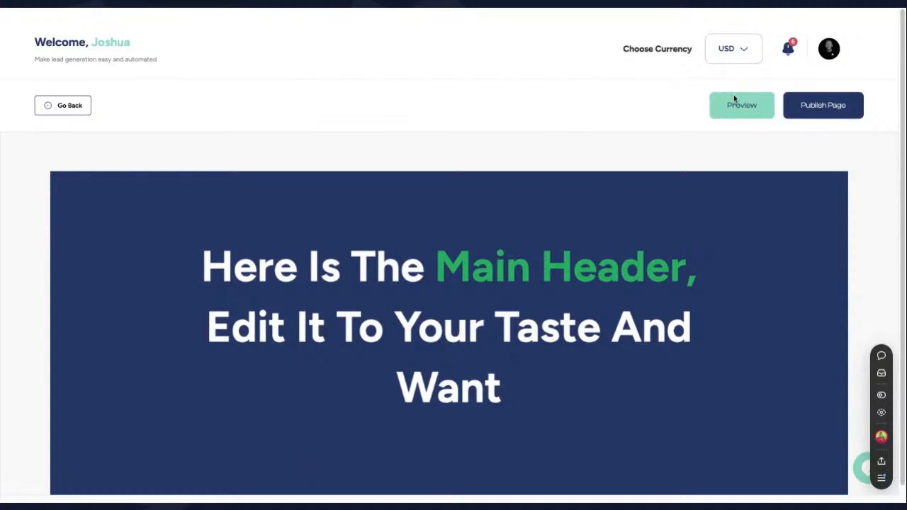
{"action": "left_click", "coordinate": [459, 220]}
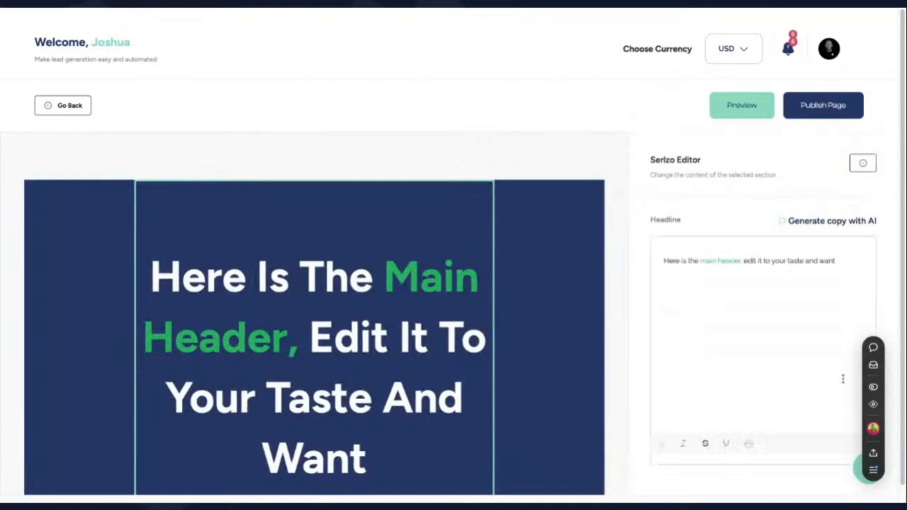
{"action": "left_click", "coordinate": [763, 369]}
{"action": "key", "text": "ctrl+a"}
{"action": "type", "text": "Join A Vibrant Community of Super Amazing Creators, Digital Marketers, Coaches, and Entrepreneurs"}
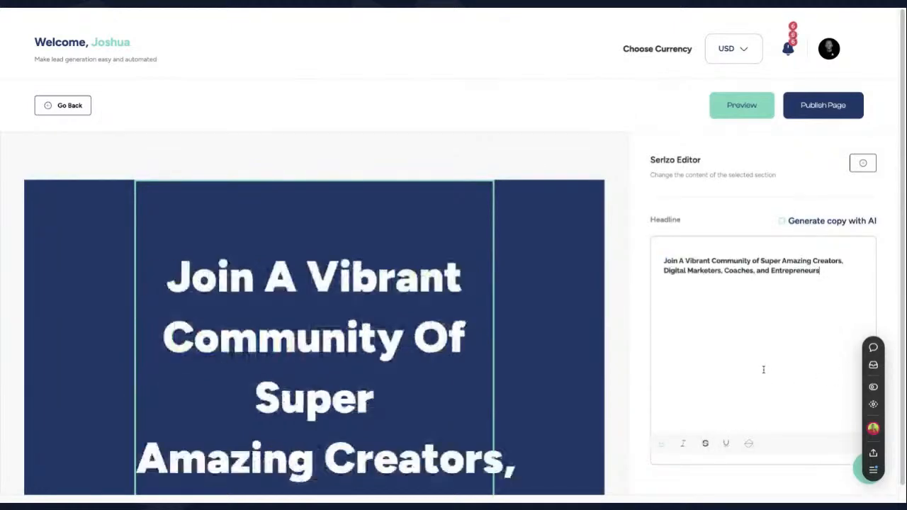
{"action": "scroll", "coordinate": [738, 365], "scroll_direction": "down", "scroll_amount": 1}
{"action": "scroll", "coordinate": [737, 364], "scroll_direction": "down", "scroll_amount": 1}
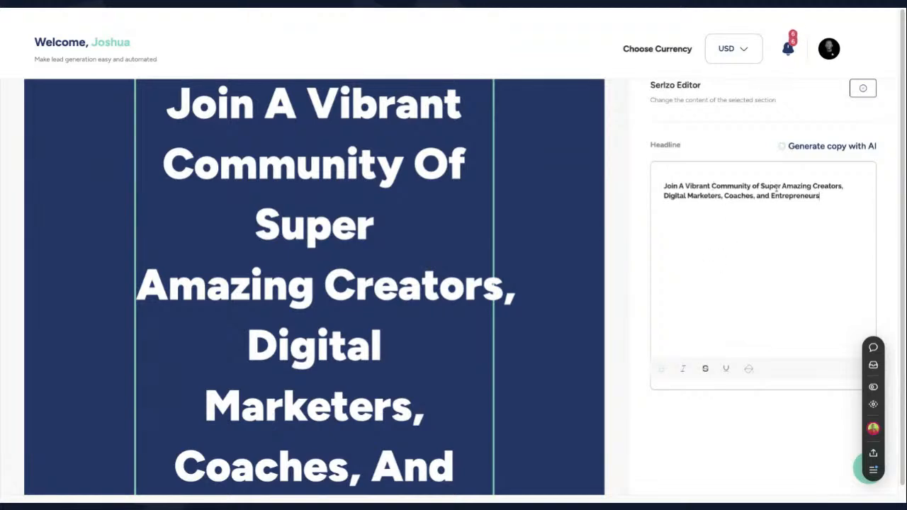
{"action": "scroll", "coordinate": [707, 298], "scroll_direction": "down", "scroll_amount": 2}
{"action": "scroll", "coordinate": [526, 363], "scroll_direction": "down", "scroll_amount": 2}
{"action": "scroll", "coordinate": [526, 364], "scroll_direction": "down", "scroll_amount": 3}
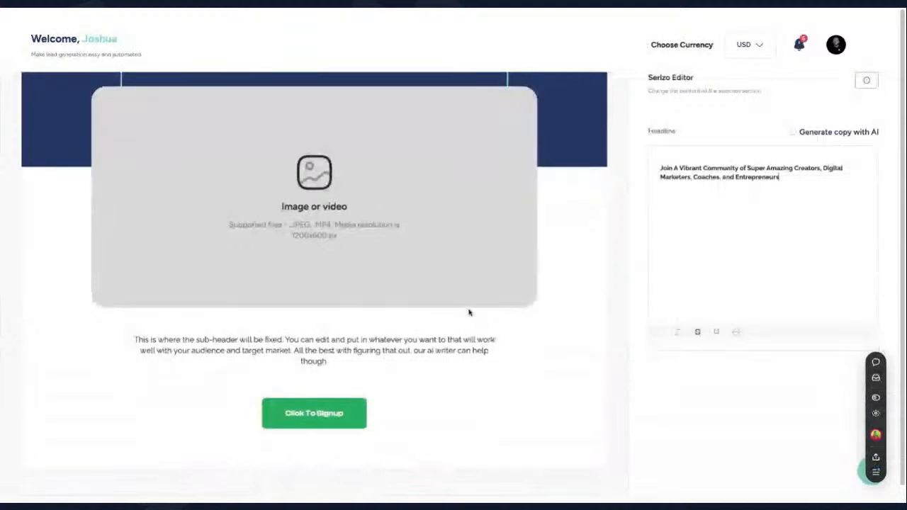
{"action": "scroll", "coordinate": [468, 310], "scroll_direction": "up", "scroll_amount": 6}
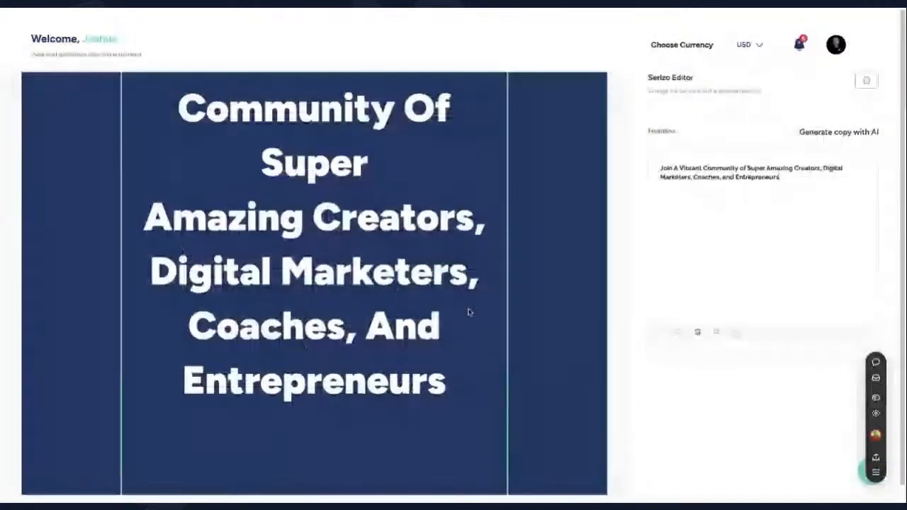
{"action": "scroll", "coordinate": [467, 312], "scroll_direction": "down", "scroll_amount": 1}
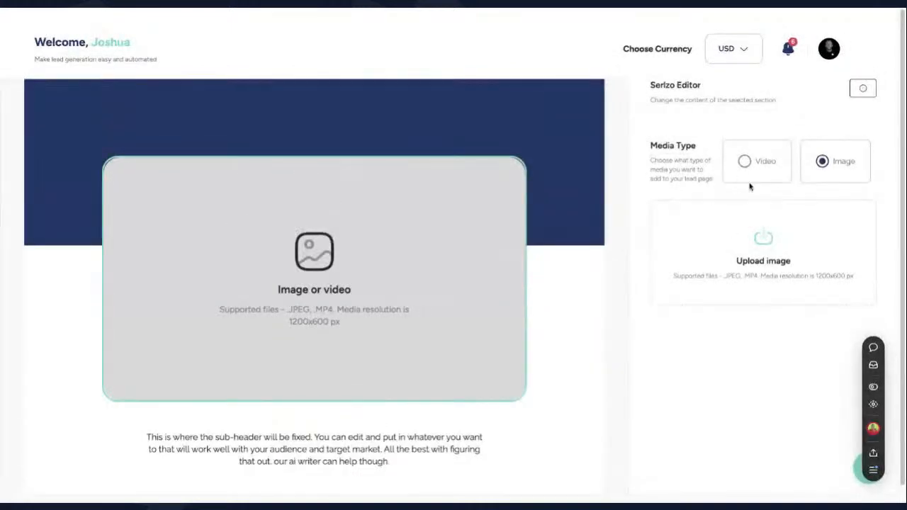
{"action": "left_click", "coordinate": [744, 162]}
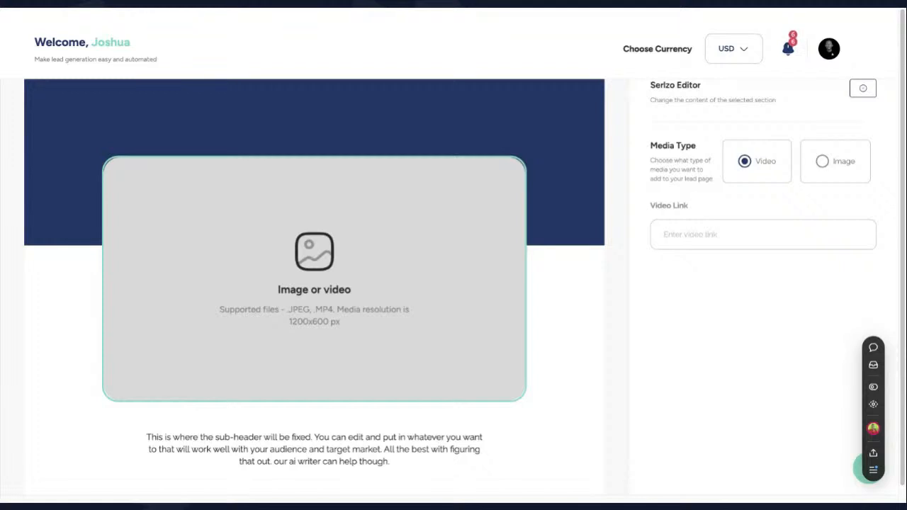
{"action": "left_click", "coordinate": [701, 237]}
{"action": "type", "text": "https://youtu.be/OGXodzmgcSQ"}
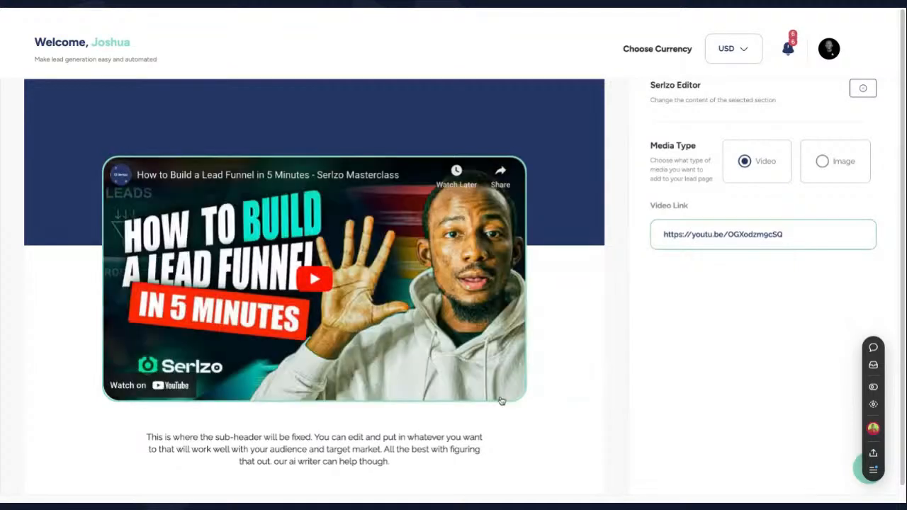
Replace the sub-headline with the "Connect, learn, interact with other Digital Entrepreneurs" text that mentions over 1,300+ community members
{"action": "scroll", "coordinate": [426, 384], "scroll_direction": "down", "scroll_amount": 1}
{"action": "left_click", "coordinate": [425, 384]}
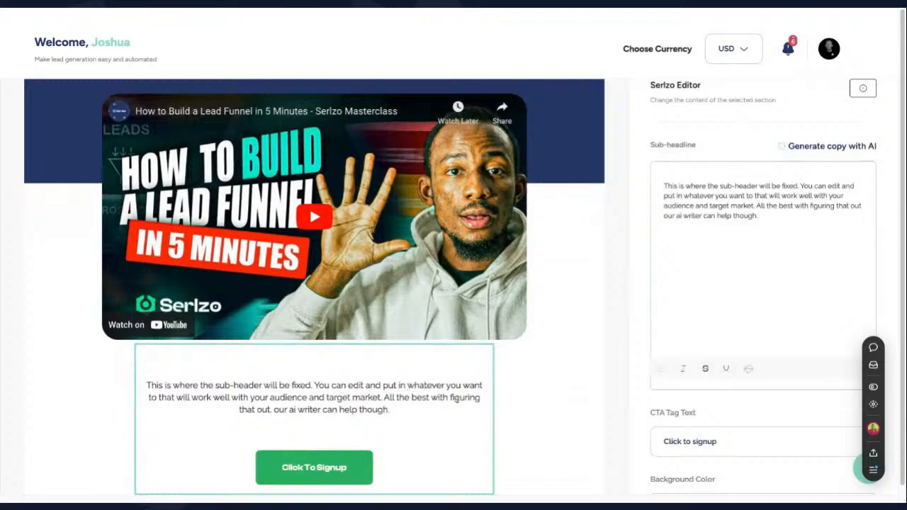
{"action": "left_click", "coordinate": [697, 264]}
{"action": "key", "text": "ctrl+a"}
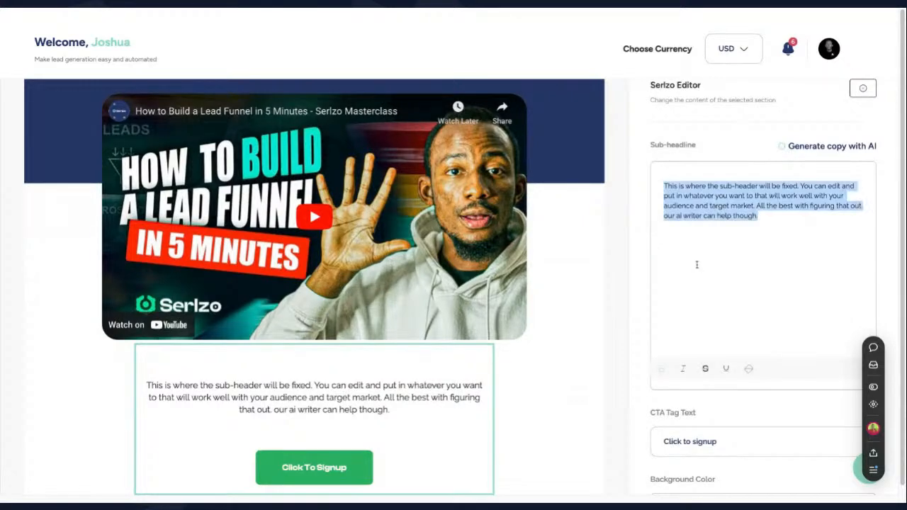
{"action": "type", "text": "Connect, learn, interact with other Digital Entrepreneurs building and scaling their businesses online with simple and powerful Tools. Over 1,300+ Entrepreneurs have already joined the community"}
Change the call-to-action text below the sub-headline to "Click to Join community"
{"action": "scroll", "coordinate": [721, 399], "scroll_direction": "down", "scroll_amount": 1}
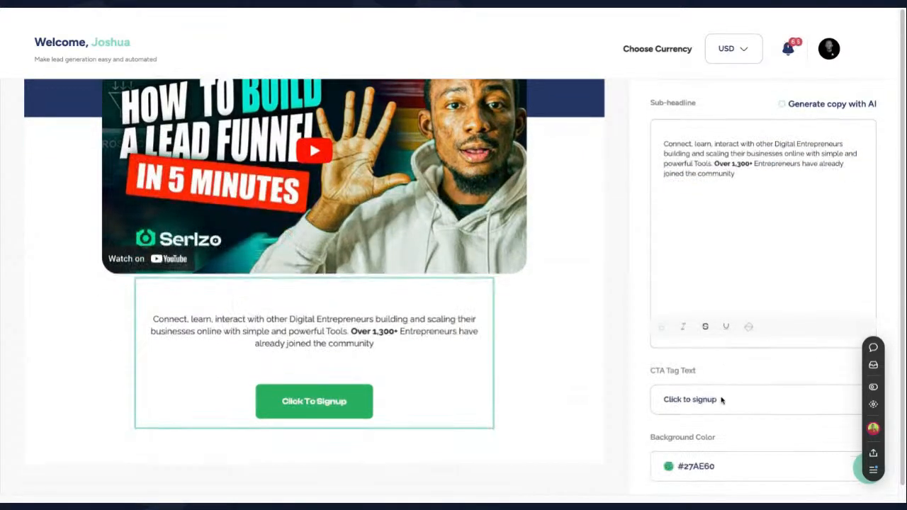
{"action": "left_click", "coordinate": [721, 398]}
{"action": "key", "text": "ctrl+a"}
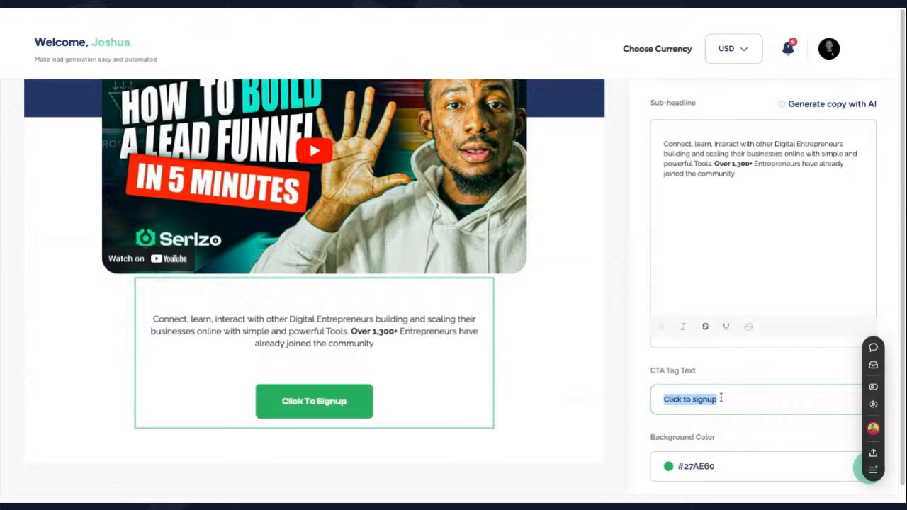
{"action": "type", "text": "Click"}
{"action": "key", "text": "BackSpace"}
{"action": "key", "text": "BackSpace"}
{"action": "key", "text": "BackSpace"}
{"action": "key", "text": "BackSpace"}
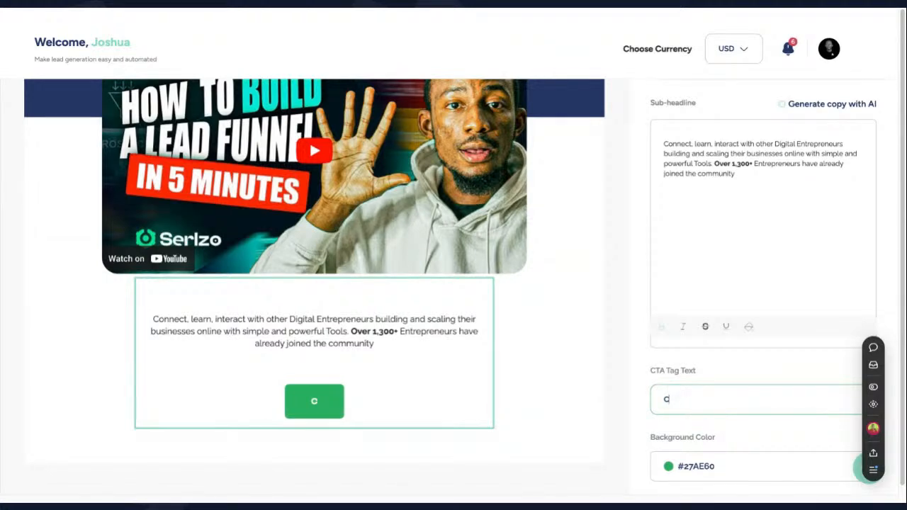
{"action": "type", "text": "lick to"}
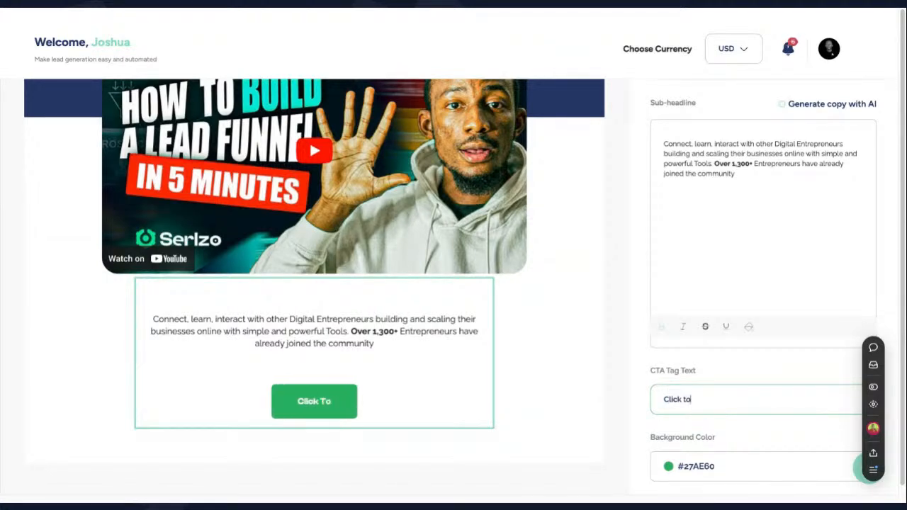
{"action": "type", "text": " Join commu"}
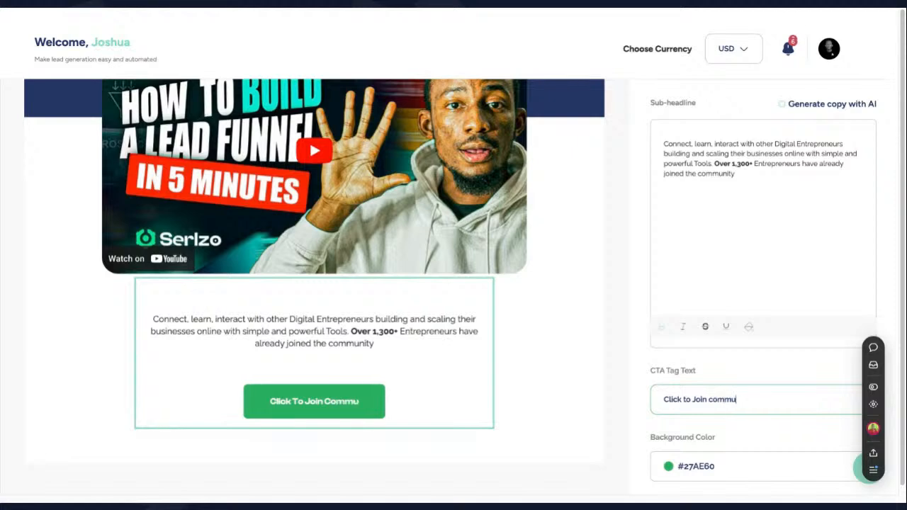
{"action": "type", "text": "nity"}
{"action": "scroll", "coordinate": [764, 431], "scroll_direction": "down", "scroll_amount": 1}
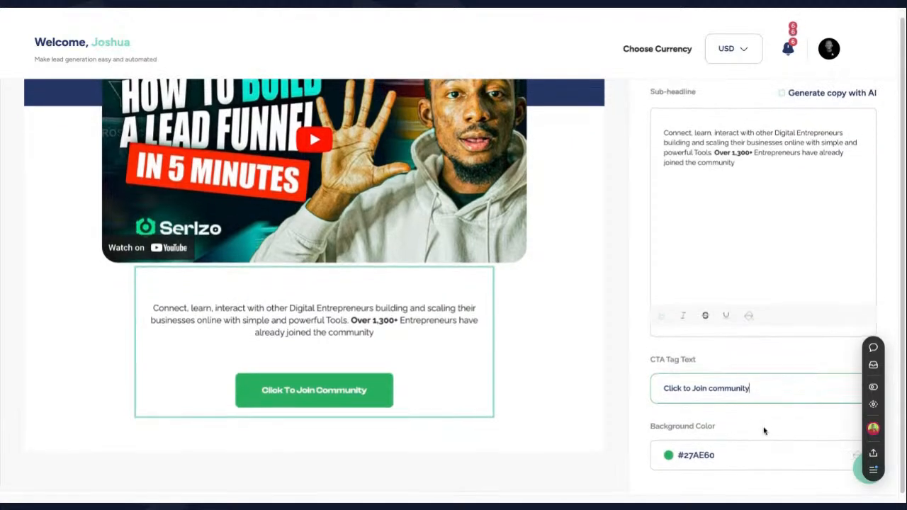
Publish the edited Serlzo com 2 page with its existing slug, pixel code and SEO description
{"action": "scroll", "coordinate": [765, 431], "scroll_direction": "up", "scroll_amount": 10}
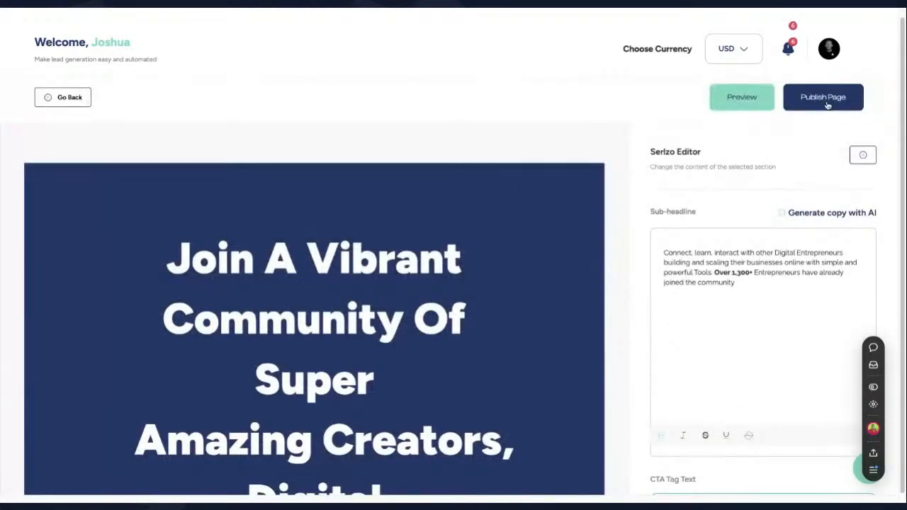
{"action": "left_click", "coordinate": [826, 99]}
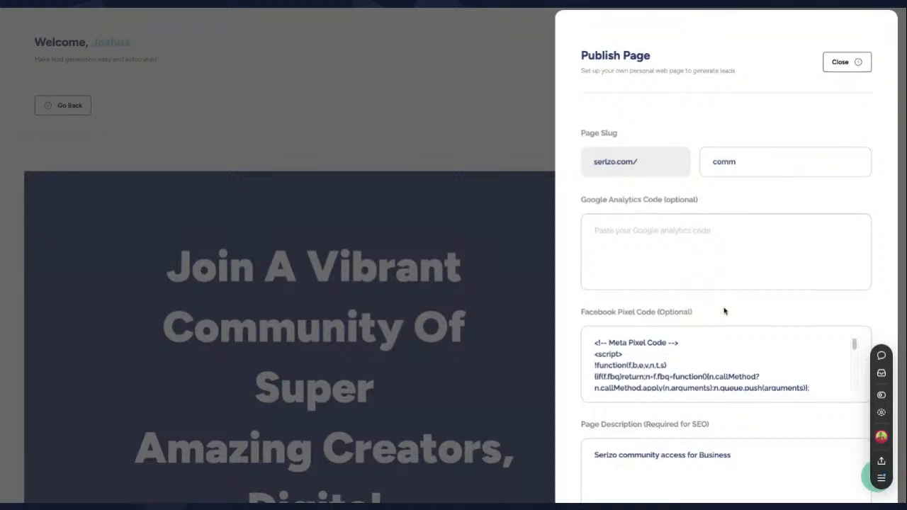
{"action": "scroll", "coordinate": [725, 310], "scroll_direction": "down", "scroll_amount": 3}
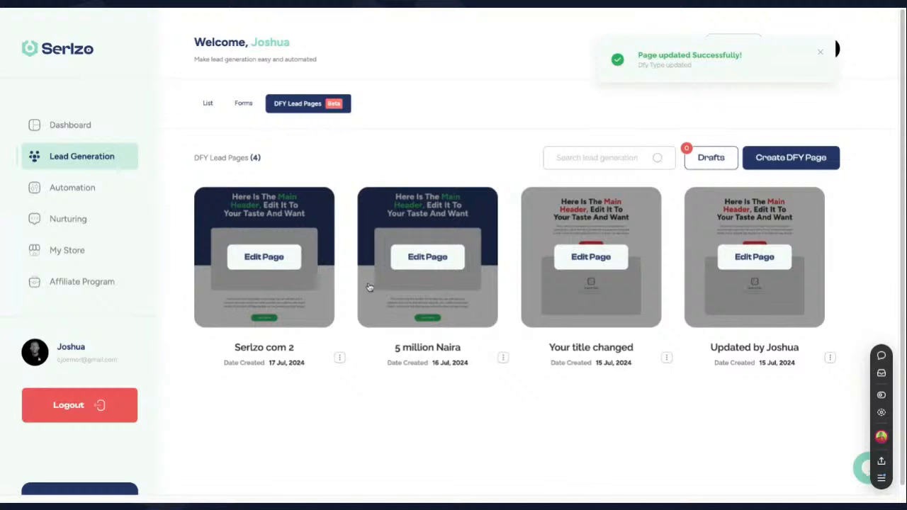
View the published Serlzo com 2 page and check its headline, video, sub-headline and call to action
{"action": "left_click", "coordinate": [339, 358]}
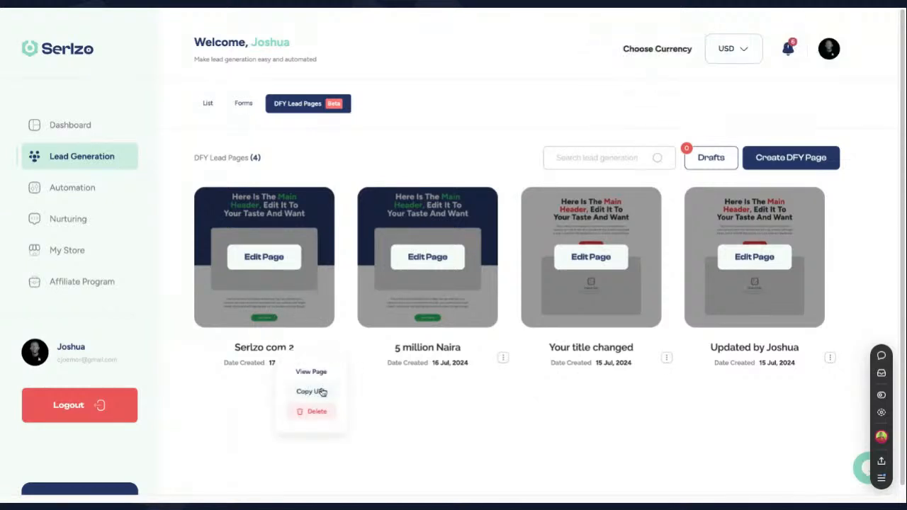
{"action": "left_click", "coordinate": [319, 373]}
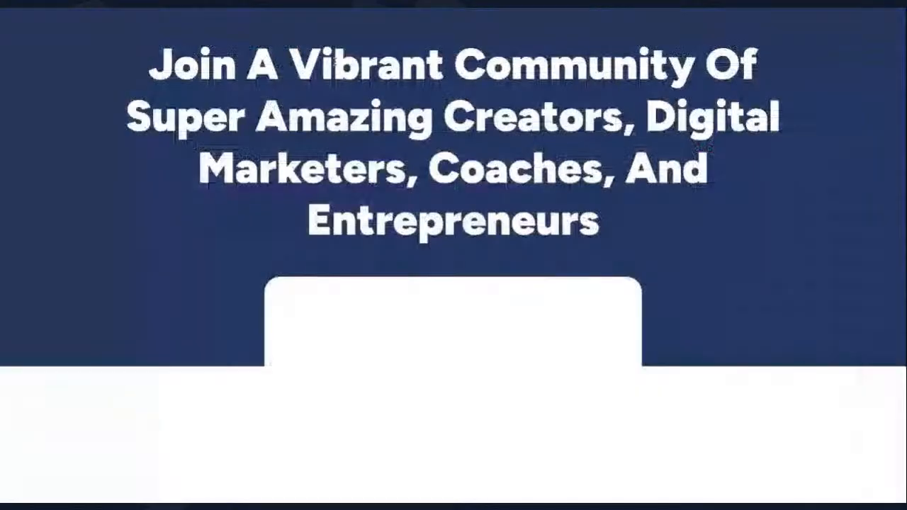
{"action": "scroll", "coordinate": [470, 213], "scroll_direction": "down", "scroll_amount": 1}
{"action": "scroll", "coordinate": [469, 212], "scroll_direction": "down", "scroll_amount": 2}
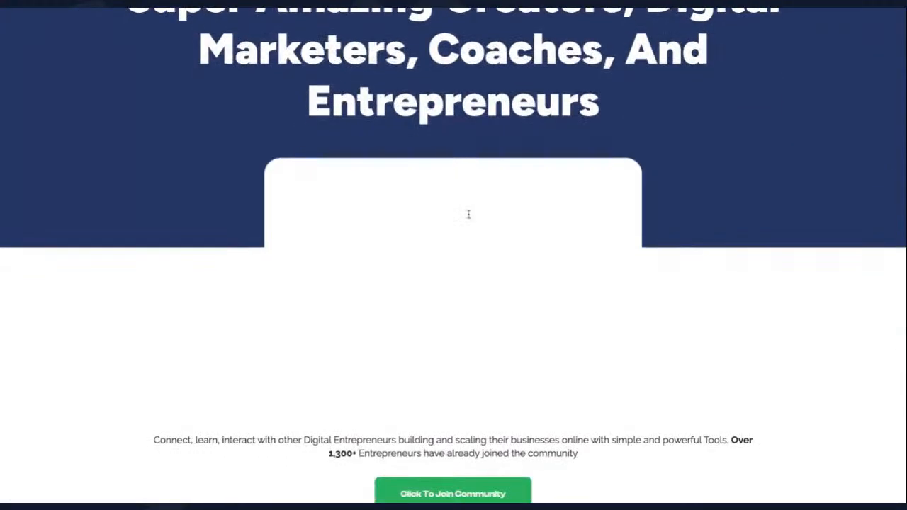
{"action": "scroll", "coordinate": [407, 149], "scroll_direction": "up", "scroll_amount": 2}
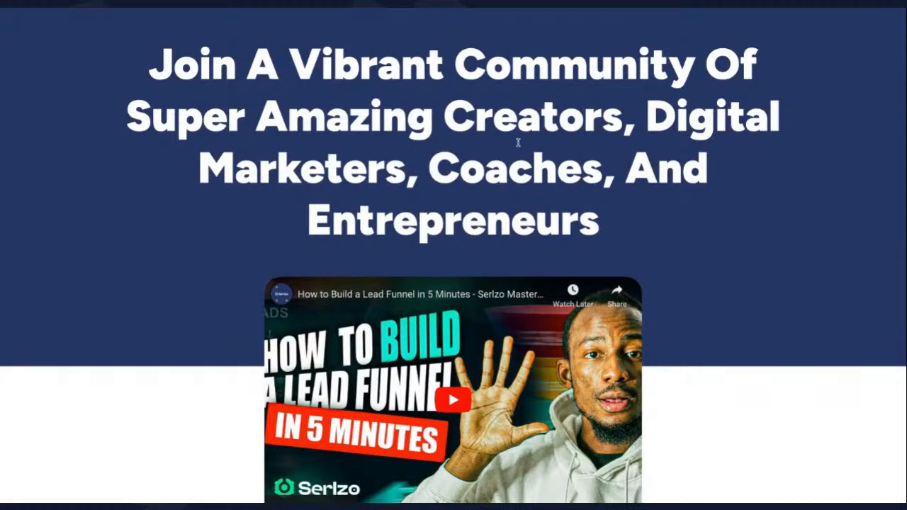
{"action": "scroll", "coordinate": [463, 268], "scroll_direction": "down", "scroll_amount": 3}
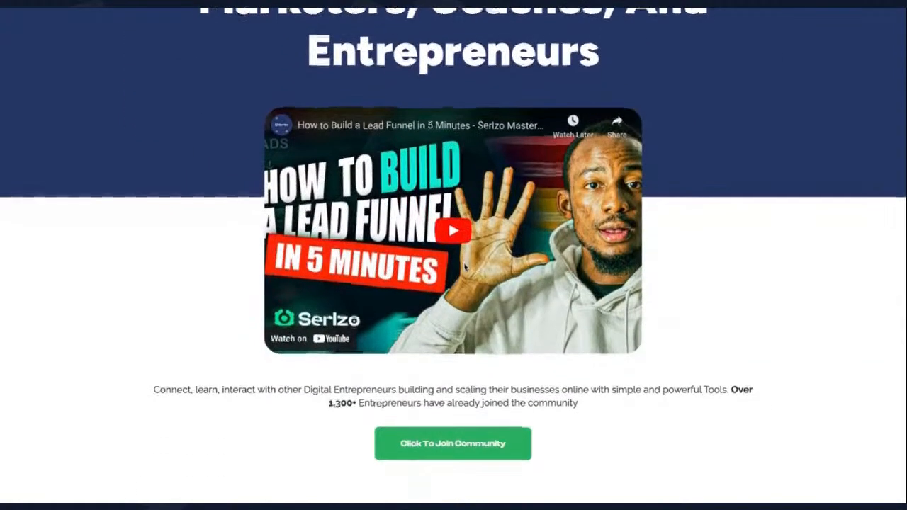
Open the page's community signup form, fill in the full name, email address and WhatsApp number, and close the form
{"action": "left_click", "coordinate": [456, 444]}
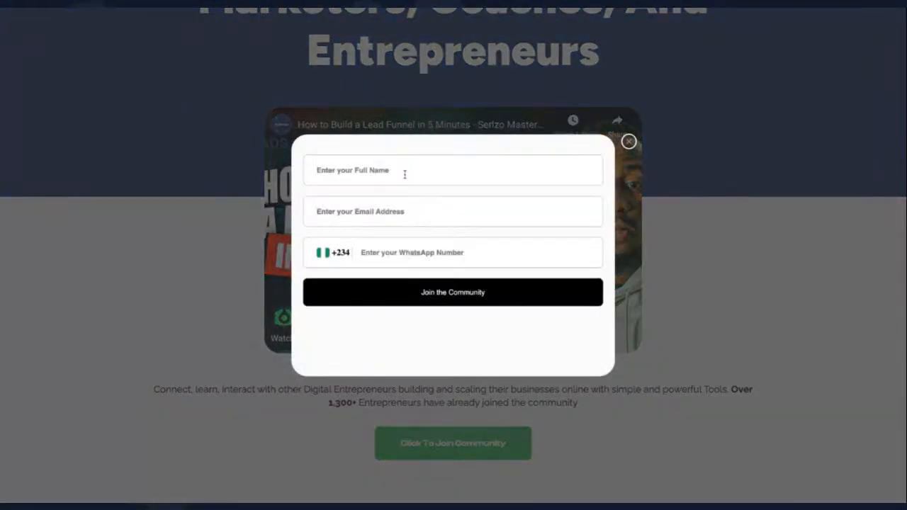
{"action": "left_click", "coordinate": [406, 170]}
{"action": "left_click", "coordinate": [406, 186]}
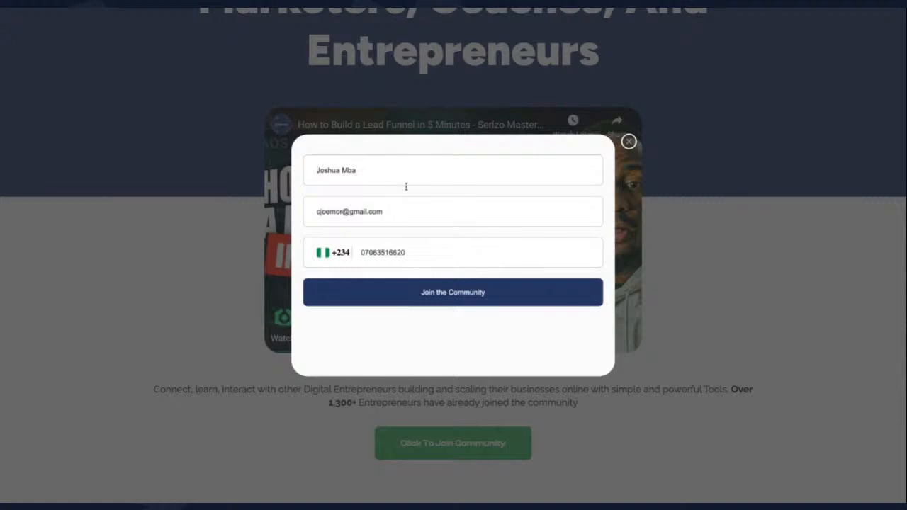
{"action": "left_click", "coordinate": [629, 142]}
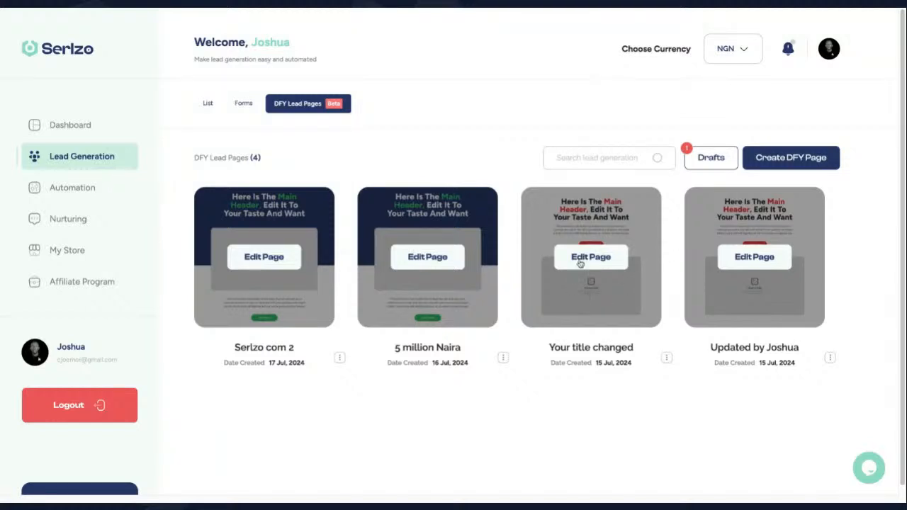
Create a new DFY lead page titled "Webinar for Serlzo" with the Lead Pages type
{"action": "left_click", "coordinate": [788, 159]}
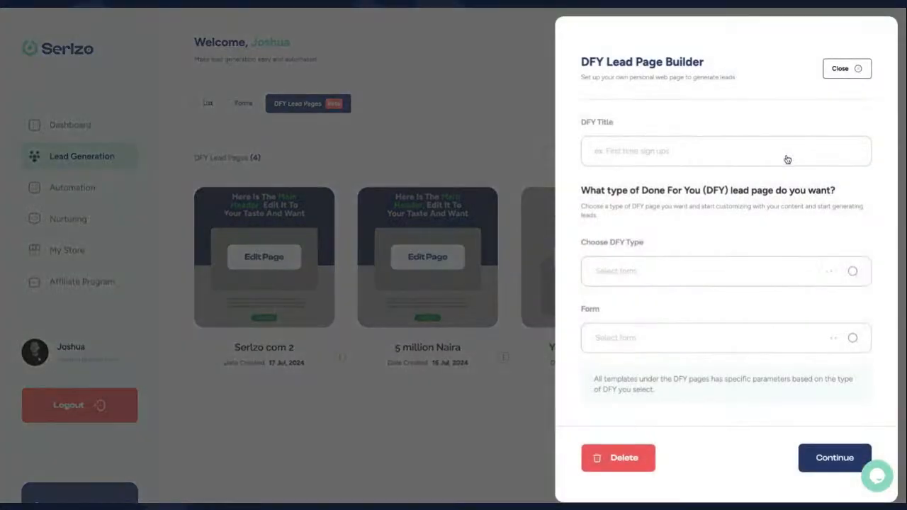
{"action": "left_click", "coordinate": [672, 150]}
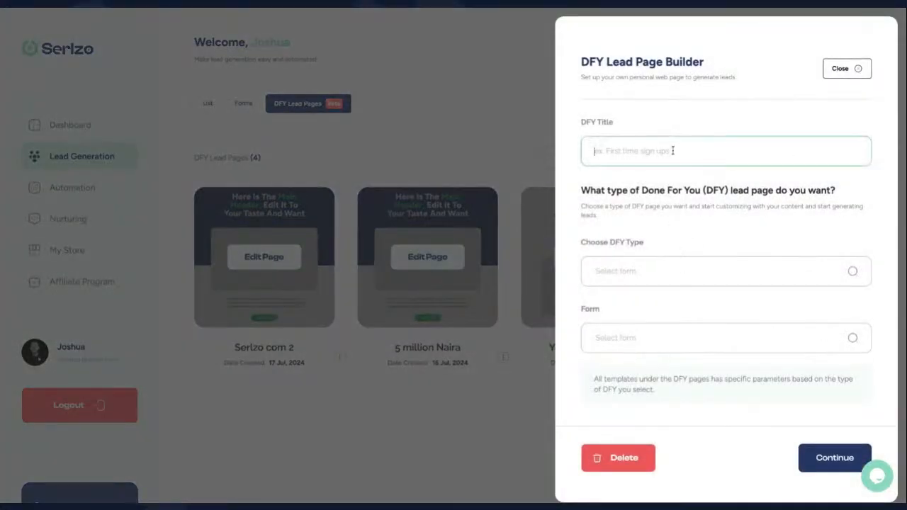
{"action": "type", "text": "Webinar for Serlzo"}
{"action": "left_click", "coordinate": [655, 270]}
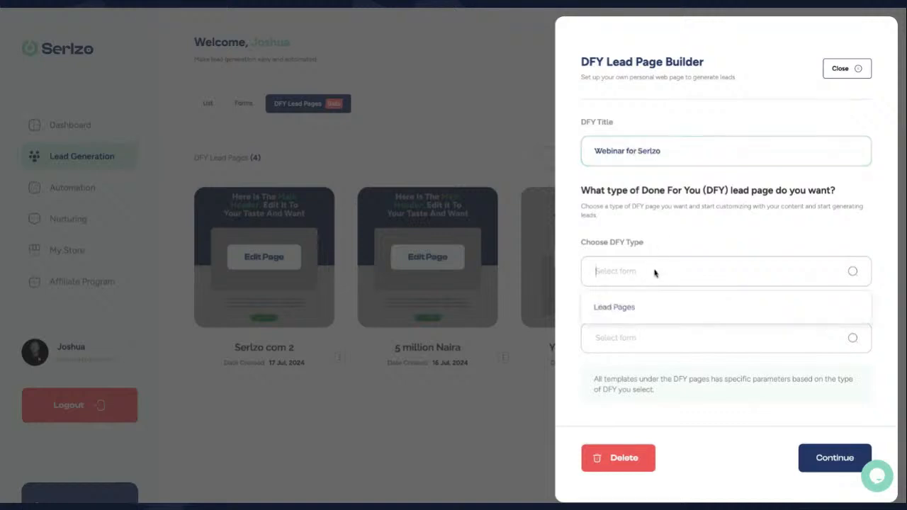
{"action": "left_click", "coordinate": [645, 309]}
Attach the Serlzo Com 2 form to the new page and start building it with Template 1, the Webinar lead page
{"action": "left_click", "coordinate": [650, 339]}
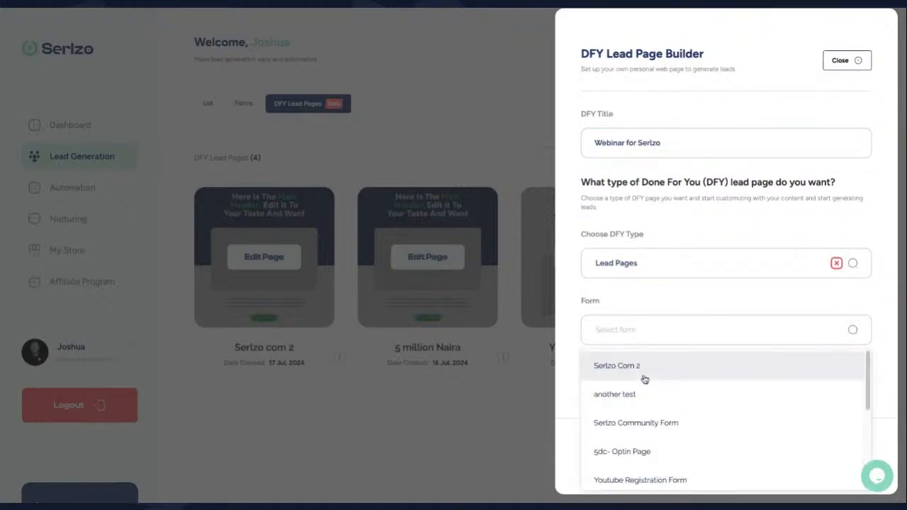
{"action": "scroll", "coordinate": [643, 435], "scroll_direction": "down", "scroll_amount": 3}
{"action": "scroll", "coordinate": [644, 435], "scroll_direction": "up", "scroll_amount": 3}
{"action": "left_click", "coordinate": [634, 368]}
{"action": "left_click", "coordinate": [821, 459]}
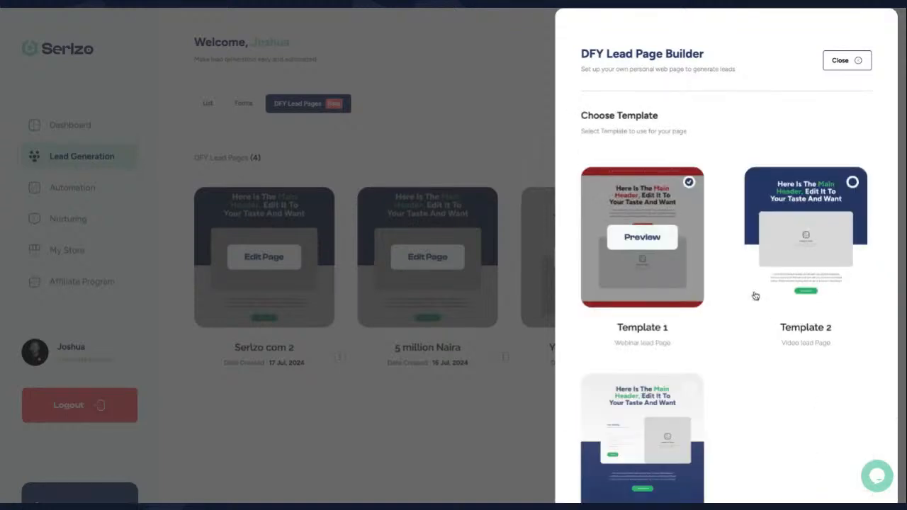
{"action": "scroll", "coordinate": [667, 283], "scroll_direction": "down", "scroll_amount": 3}
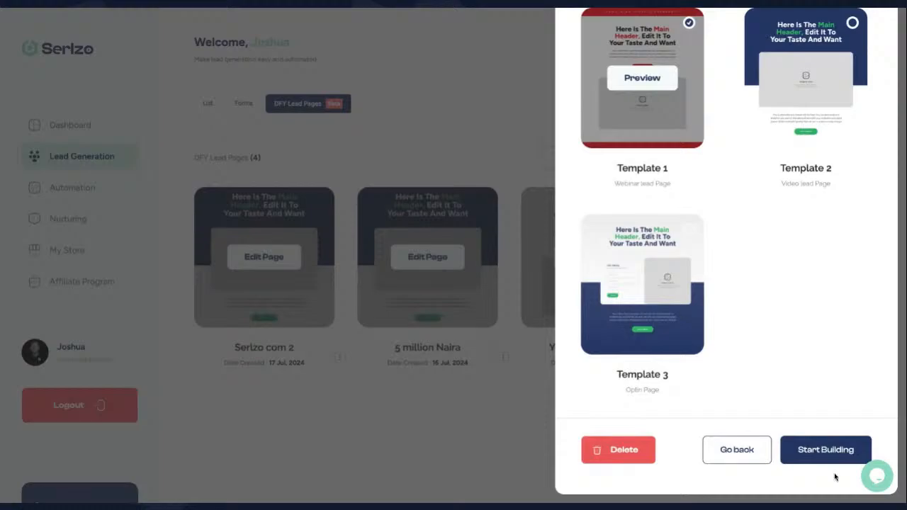
{"action": "left_click", "coordinate": [829, 461]}
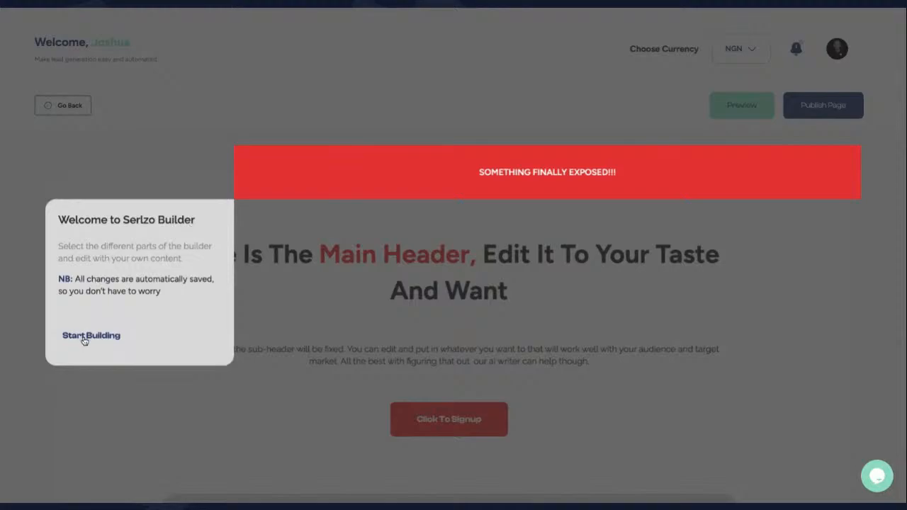
Dismiss the builder's welcome message and open the settings of the red banner and the main headline
{"action": "left_click", "coordinate": [88, 336]}
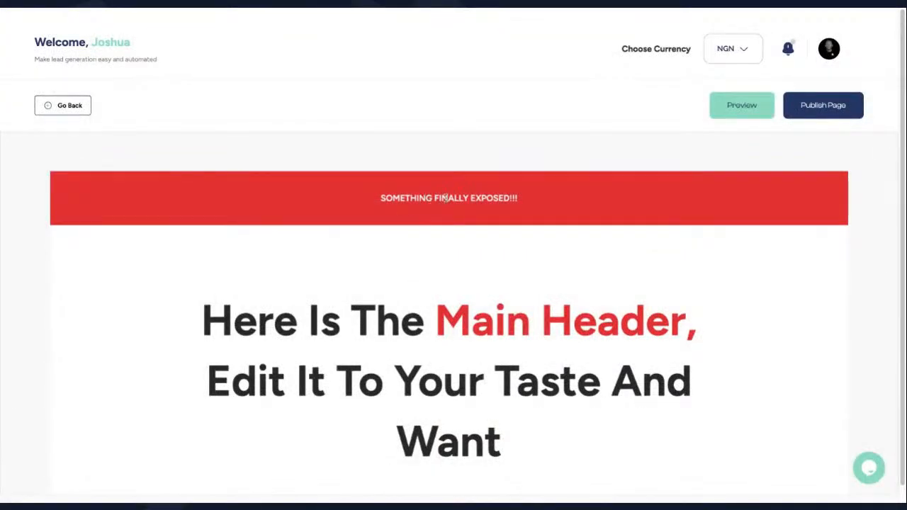
{"action": "left_click", "coordinate": [494, 198]}
{"action": "scroll", "coordinate": [717, 275], "scroll_direction": "down", "scroll_amount": 1}
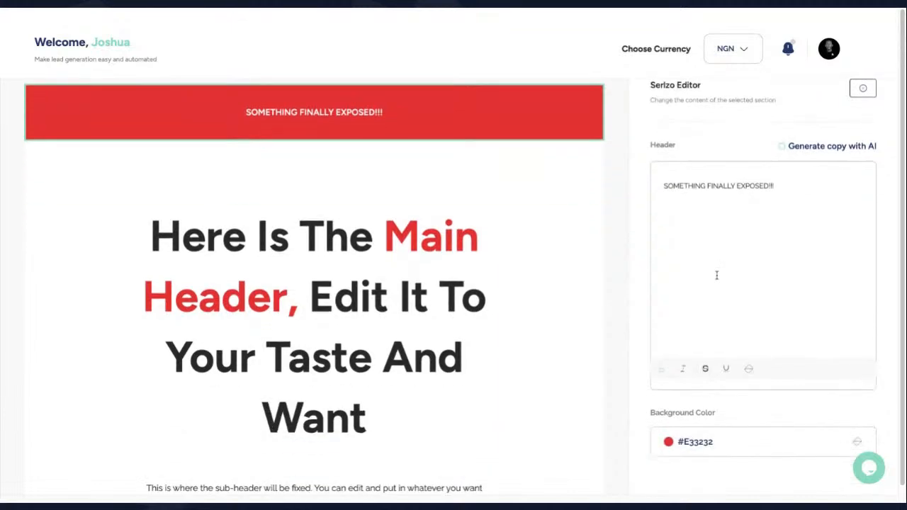
{"action": "left_click", "coordinate": [407, 270]}
{"action": "scroll", "coordinate": [380, 309], "scroll_direction": "down", "scroll_amount": 2}
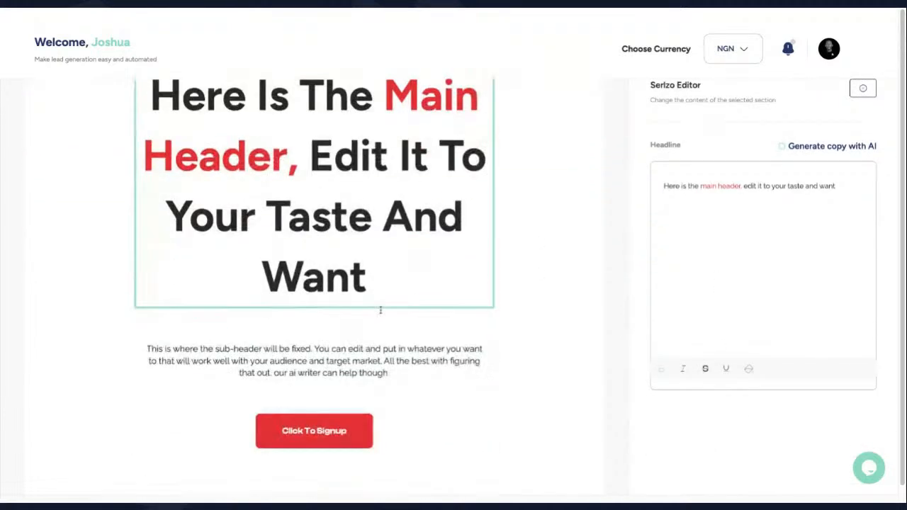
{"action": "scroll", "coordinate": [334, 392], "scroll_direction": "down", "scroll_amount": 2}
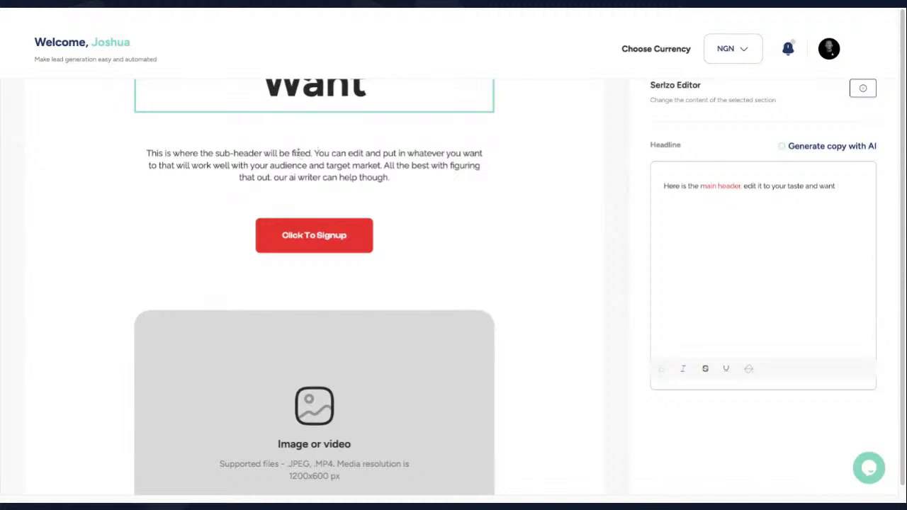
{"action": "scroll", "coordinate": [315, 248], "scroll_direction": "down", "scroll_amount": 3}
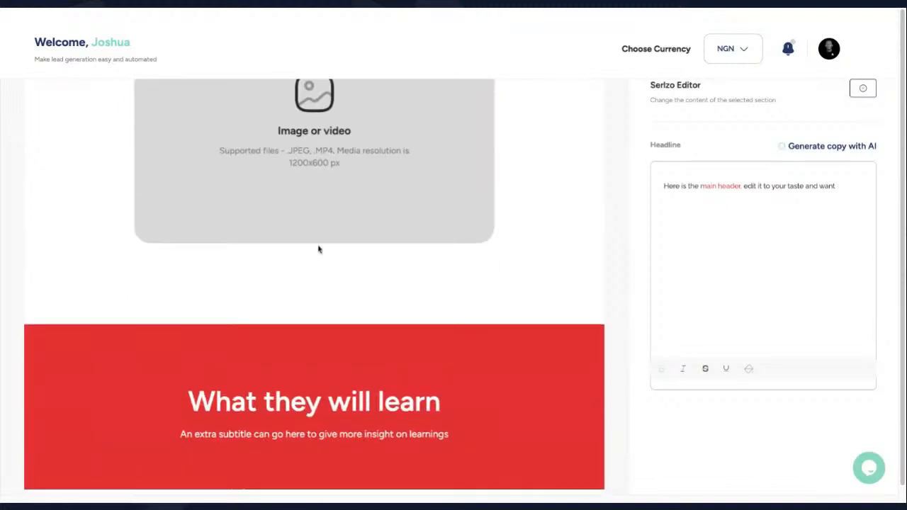
{"action": "scroll", "coordinate": [342, 181], "scroll_direction": "up", "scroll_amount": 1}
{"action": "left_click", "coordinate": [343, 181]}
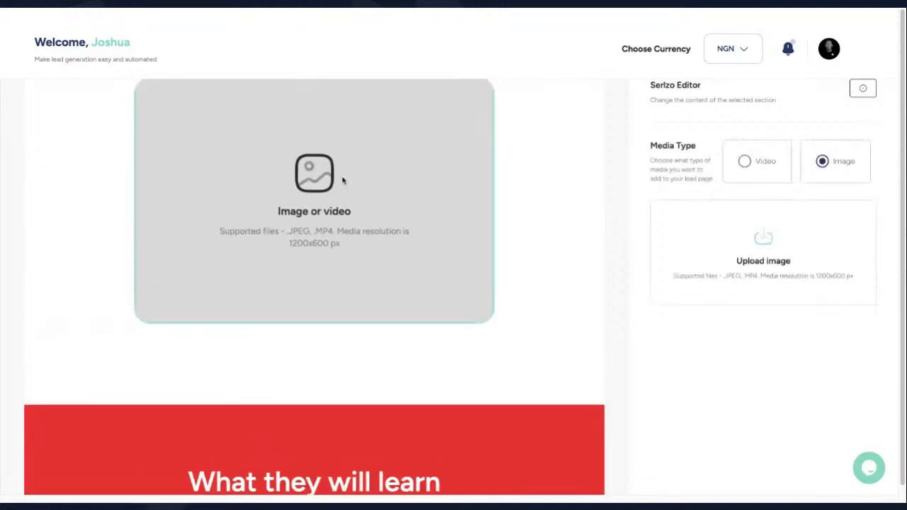
{"action": "left_click", "coordinate": [764, 159]}
{"action": "left_click", "coordinate": [734, 241]}
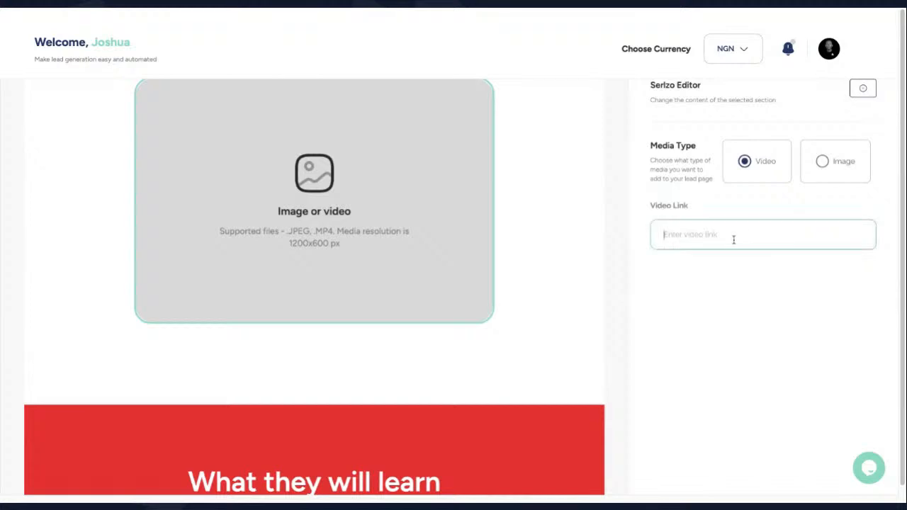
{"action": "type", "text": ".300+ Entrepreneurs have already joined the community"}
{"action": "key", "text": "ctrl+a"}
{"action": "key", "text": "BackSpace"}
{"action": "type", "text": "h"}
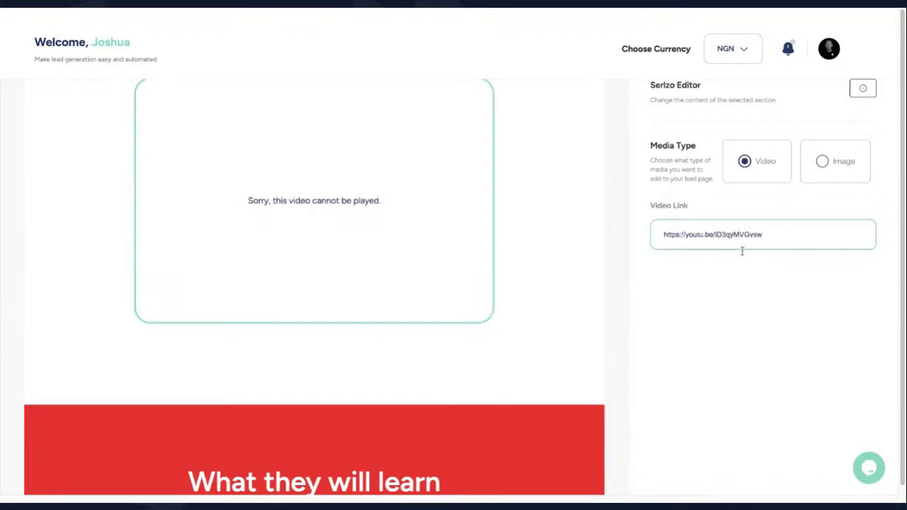
{"action": "left_click", "coordinate": [742, 253]}
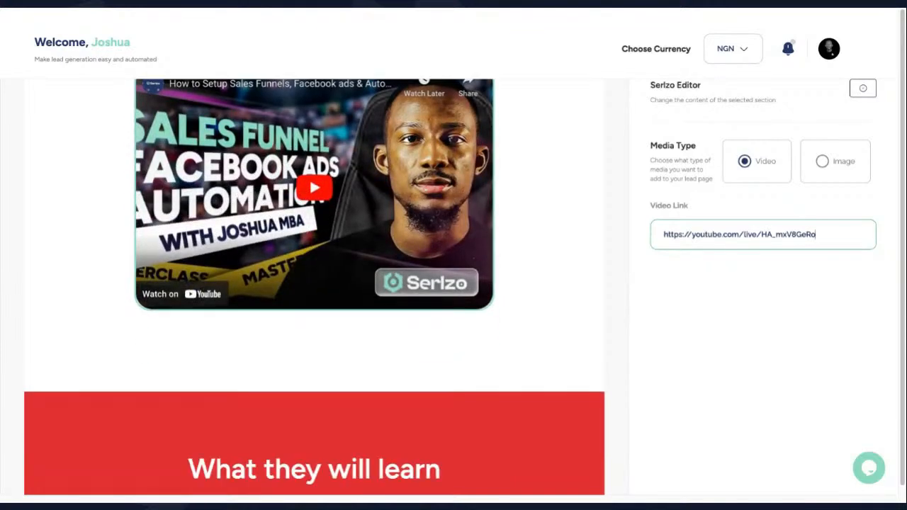
Change the extra subtitle of the "What they will learn" section to "This what you will learn"
{"action": "scroll", "coordinate": [490, 365], "scroll_direction": "down", "scroll_amount": 3}
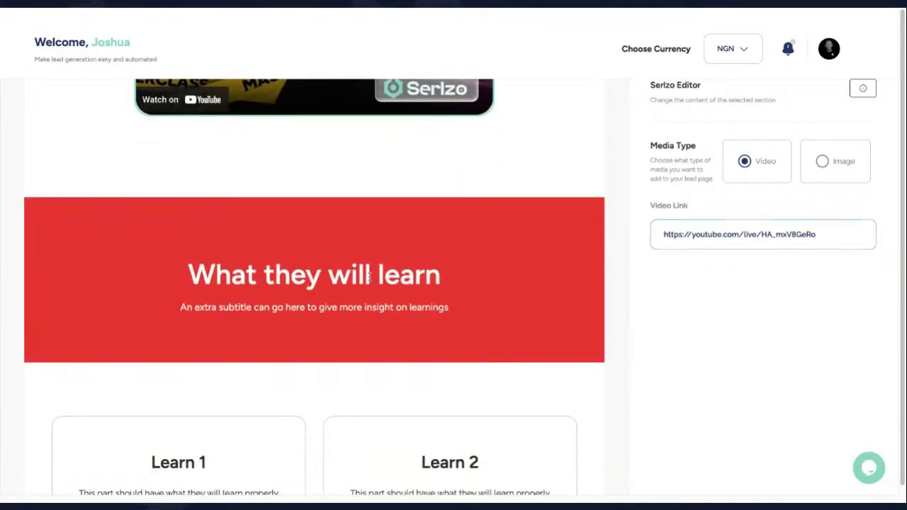
{"action": "left_click", "coordinate": [369, 277]}
{"action": "scroll", "coordinate": [435, 310], "scroll_direction": "down", "scroll_amount": 2}
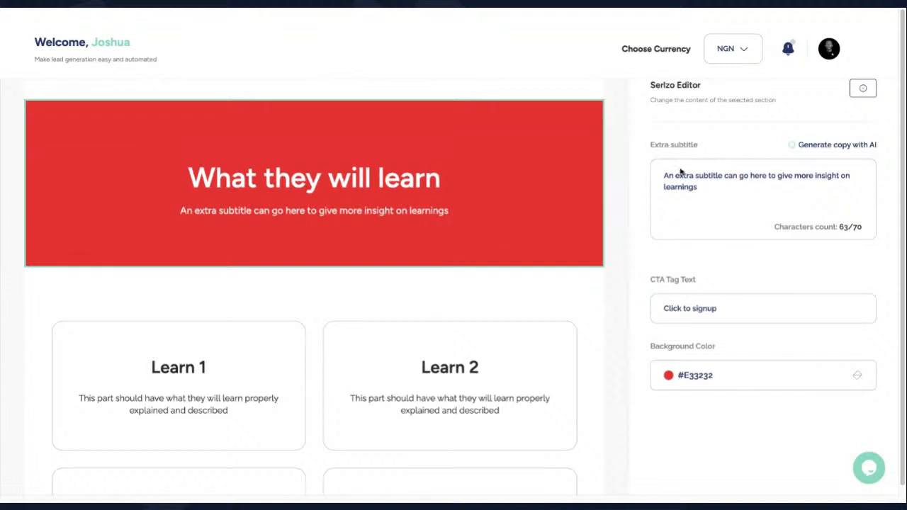
{"action": "left_click_drag", "start_coordinate": [699, 190], "coordinate": [663, 182]}
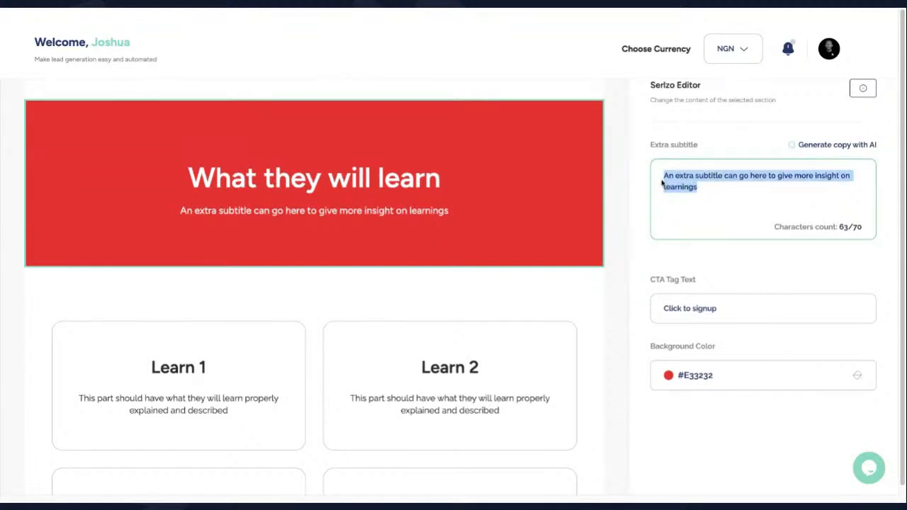
{"action": "type", "text": "This isnt"}
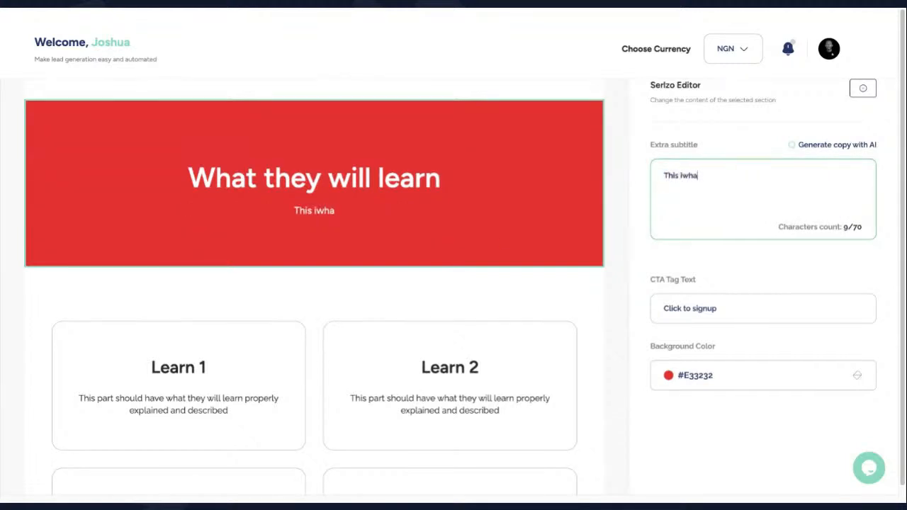
{"action": "key", "text": "BackSpace"}
{"action": "key", "text": "BackSpace"}
{"action": "key", "text": "BackSpace"}
{"action": "key", "text": "BackSpace"}
{"action": "type", "text": "what you wi"}
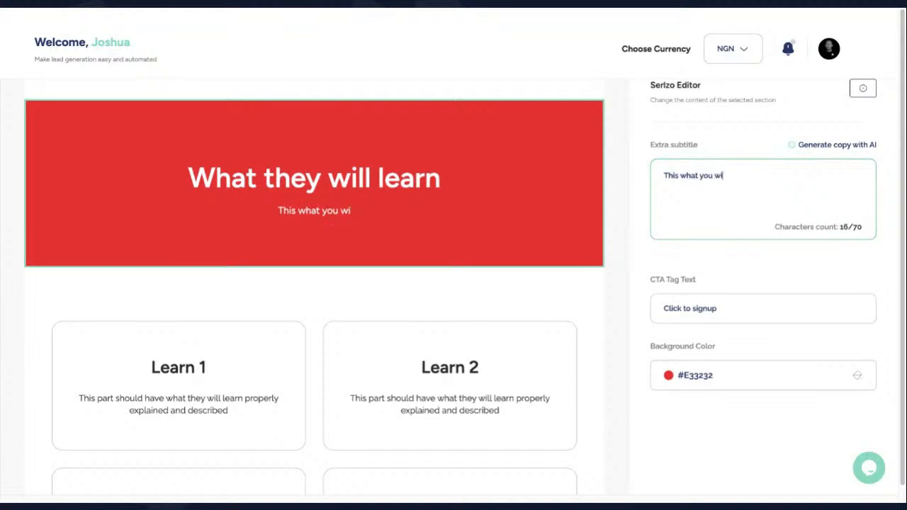
{"action": "type", "text": "ll learn"}
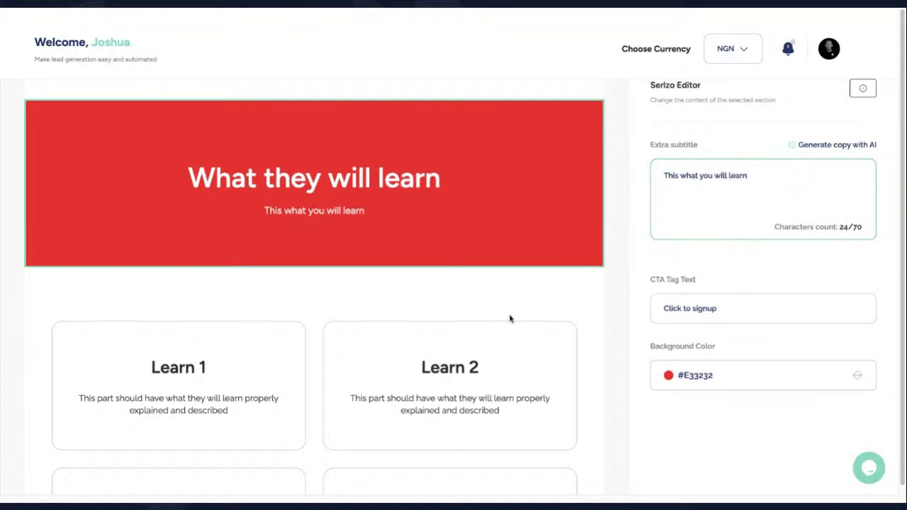
Add three more learning cards after Learn 4 in the "What they will learn" section
{"action": "scroll", "coordinate": [510, 319], "scroll_direction": "down", "scroll_amount": 2}
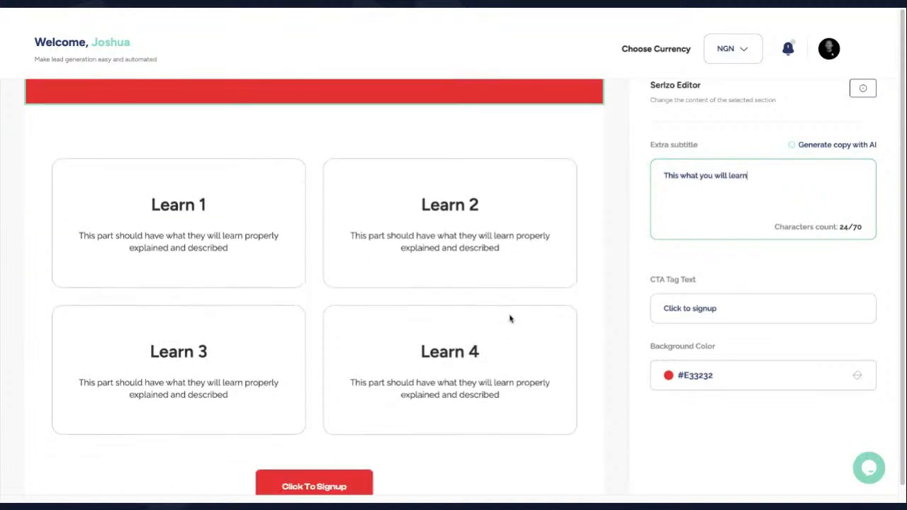
{"action": "left_click", "coordinate": [221, 201]}
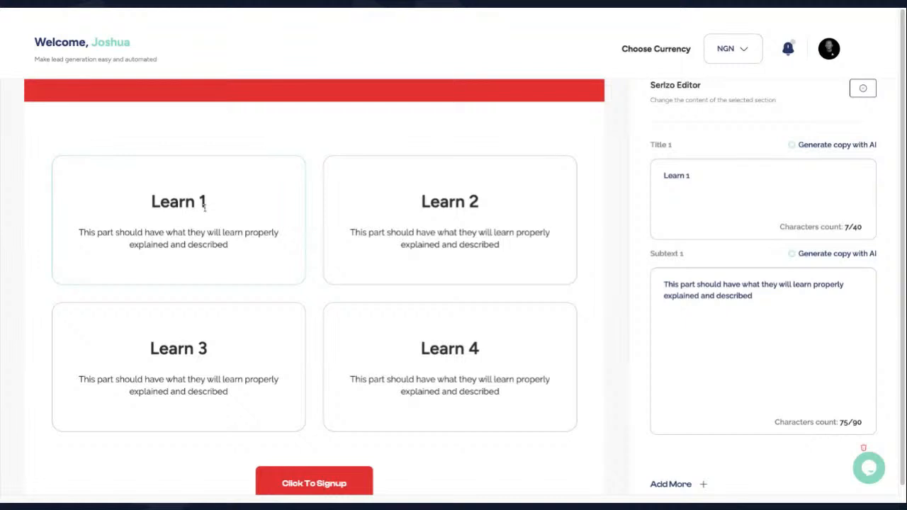
{"action": "scroll", "coordinate": [740, 316], "scroll_direction": "down", "scroll_amount": 1}
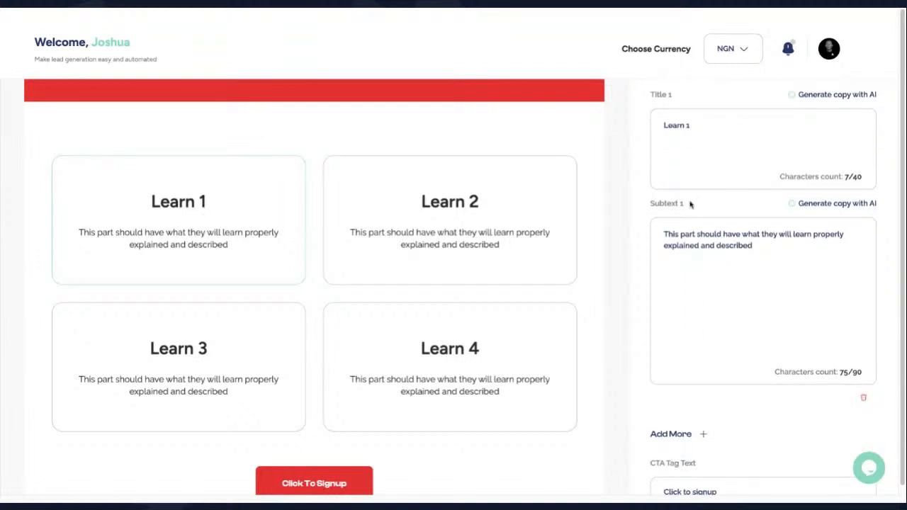
{"action": "left_click", "coordinate": [401, 328]}
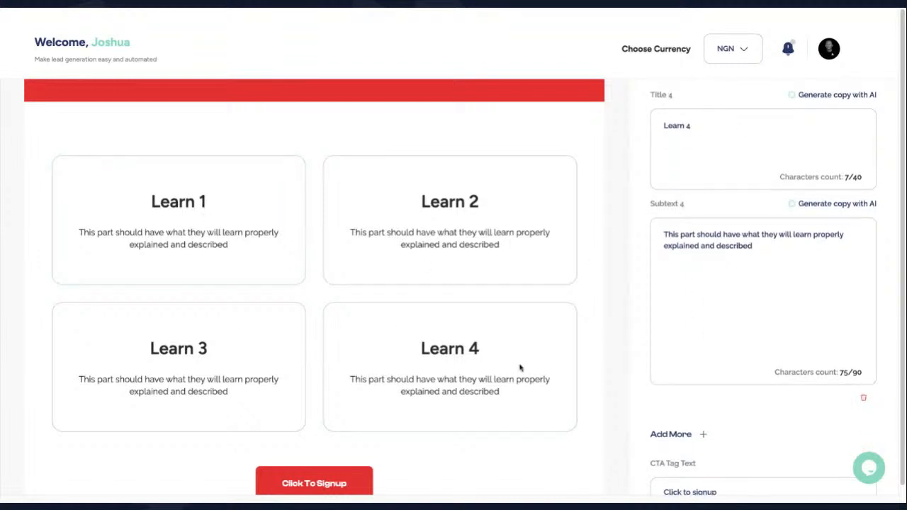
{"action": "scroll", "coordinate": [522, 374], "scroll_direction": "down", "scroll_amount": 2}
{"action": "left_click", "coordinate": [704, 345]}
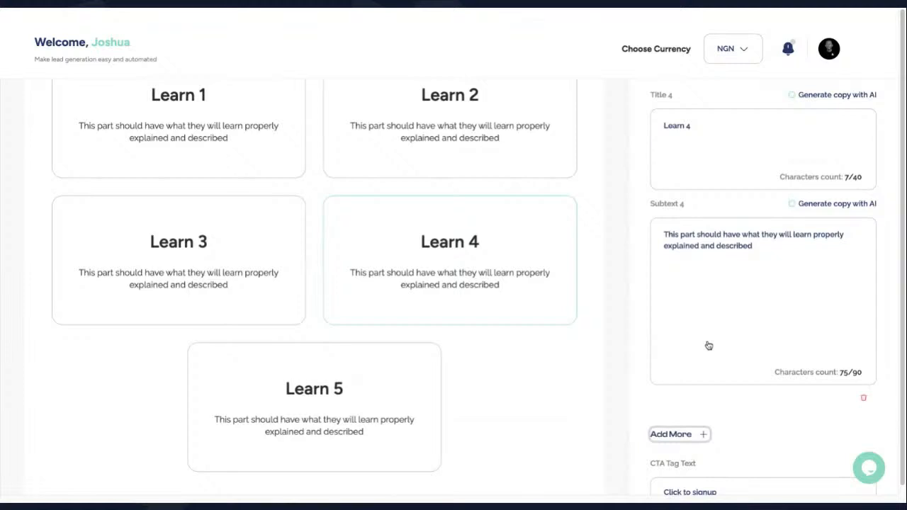
{"action": "left_click", "coordinate": [689, 435]}
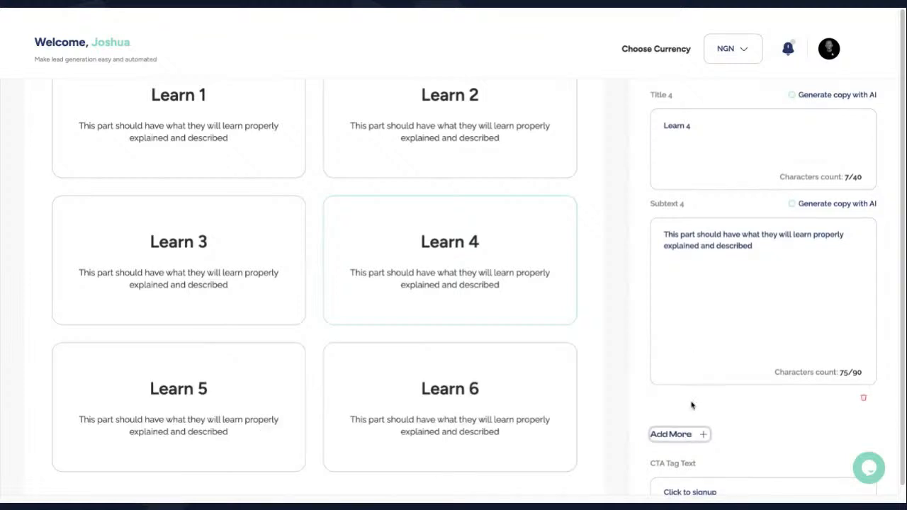
{"action": "left_click", "coordinate": [687, 439]}
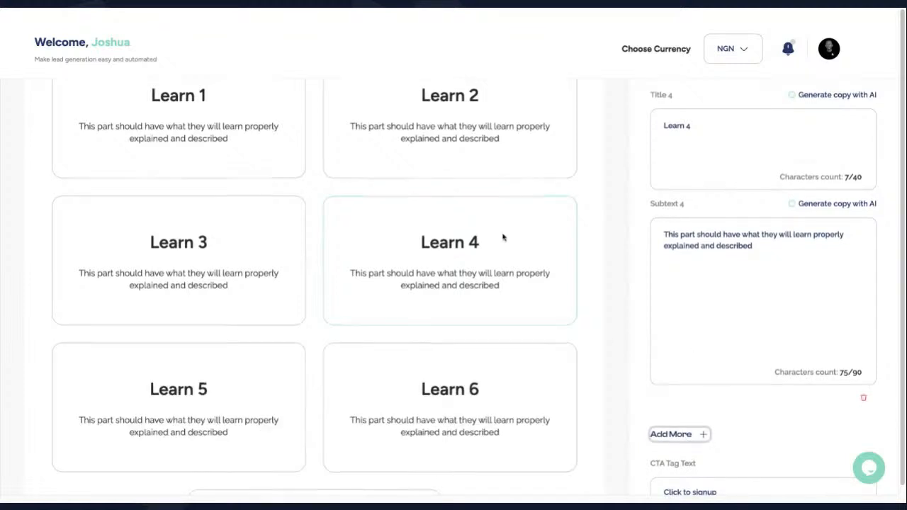
{"action": "scroll", "coordinate": [502, 237], "scroll_direction": "down", "scroll_amount": 3}
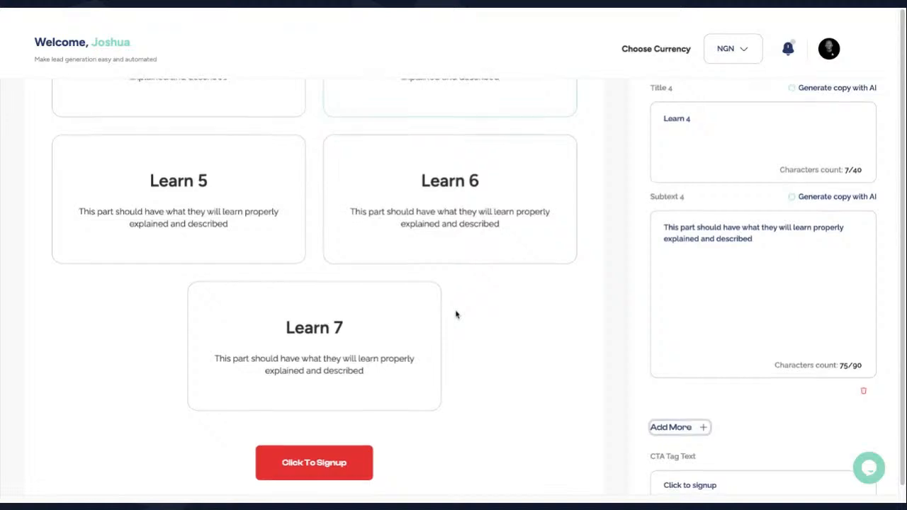
{"action": "scroll", "coordinate": [456, 315], "scroll_direction": "down", "scroll_amount": 1}
{"action": "scroll", "coordinate": [572, 257], "scroll_direction": "up", "scroll_amount": 5}
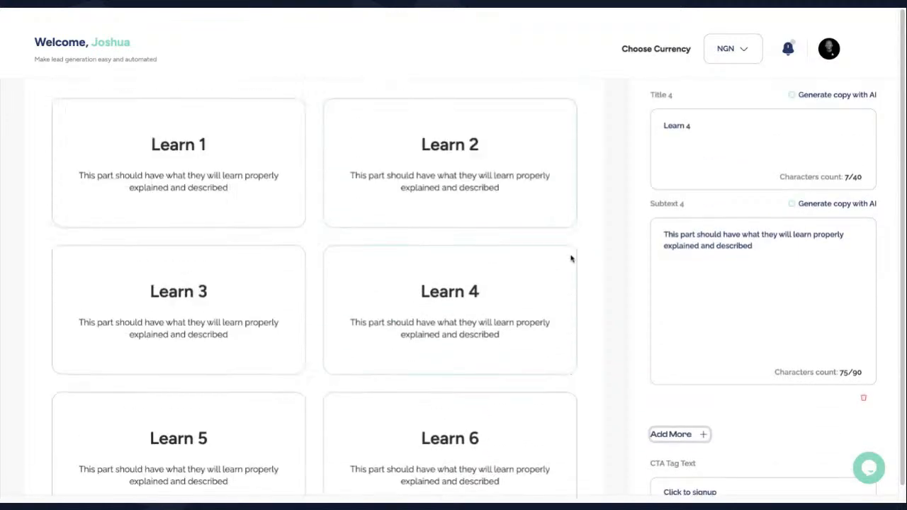
Change the title of the Learn 1 card to "Topic 1"
{"action": "scroll", "coordinate": [560, 270], "scroll_direction": "up", "scroll_amount": 2}
{"action": "left_click", "coordinate": [276, 307]}
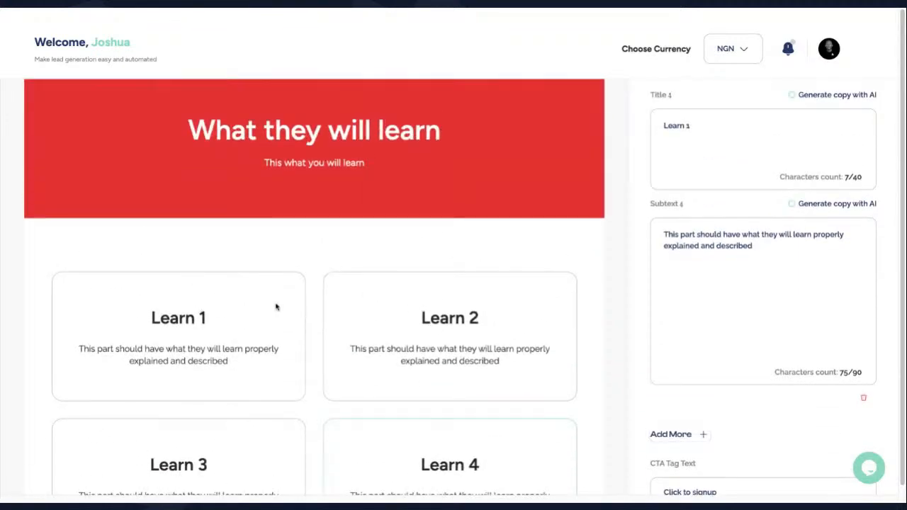
{"action": "left_click", "coordinate": [697, 134]}
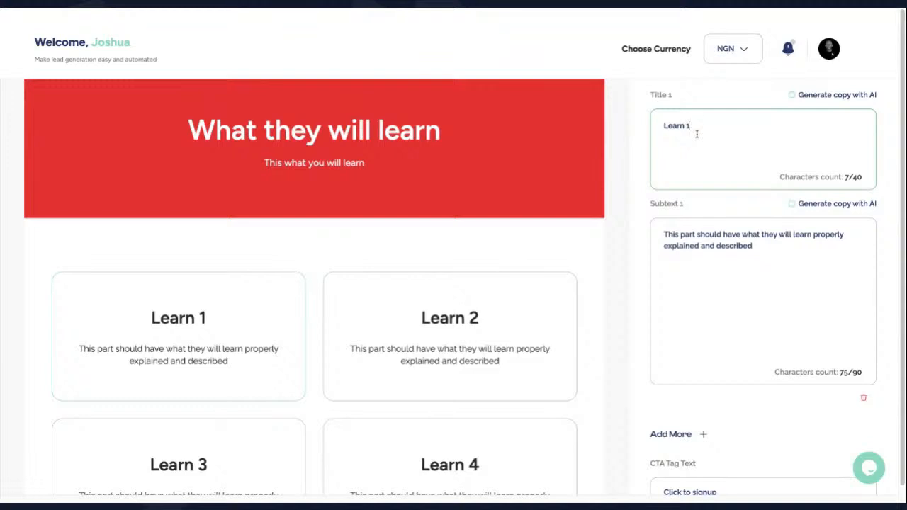
{"action": "triple_click", "coordinate": [697, 134]}
{"action": "type", "text": "Course"}
{"action": "key", "text": "BackSpace"}
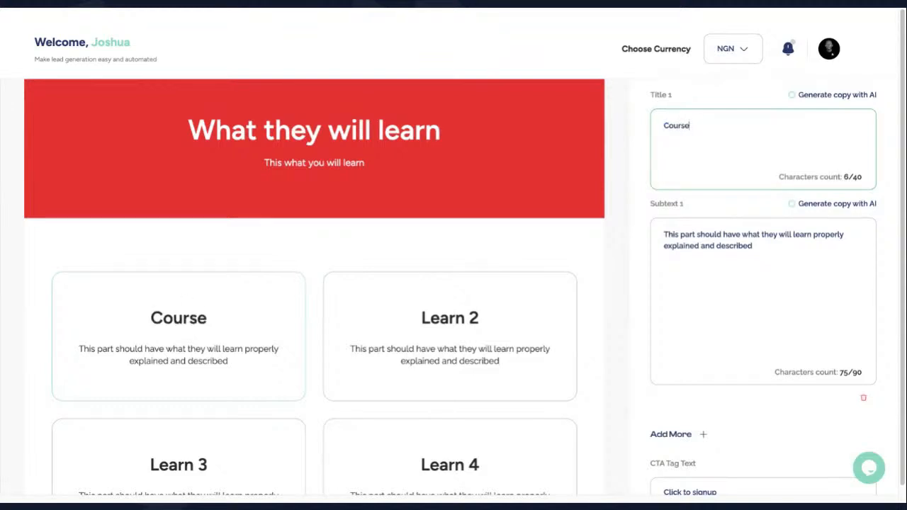
{"action": "key", "text": "ctrl+a"}
{"action": "type", "text": "First th"}
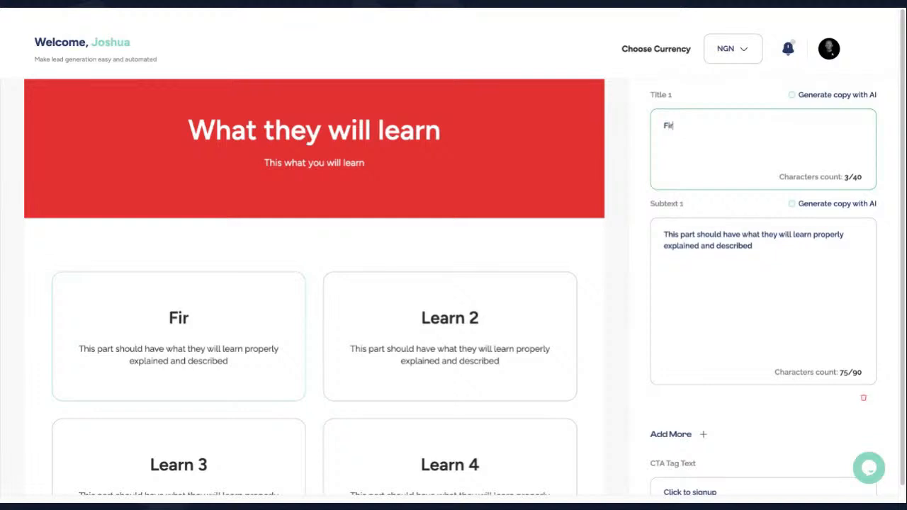
{"action": "key", "text": "BackSpace"}
{"action": "key", "text": "BackSpace"}
{"action": "key", "text": "BackSpace"}
{"action": "key", "text": "BackSpace"}
{"action": "key", "text": "BackSpace"}
{"action": "key", "text": "BackSpace"}
{"action": "key", "text": "BackSpace"}
{"action": "key", "text": "BackSpace"}
{"action": "type", "text": "Topic 1"}
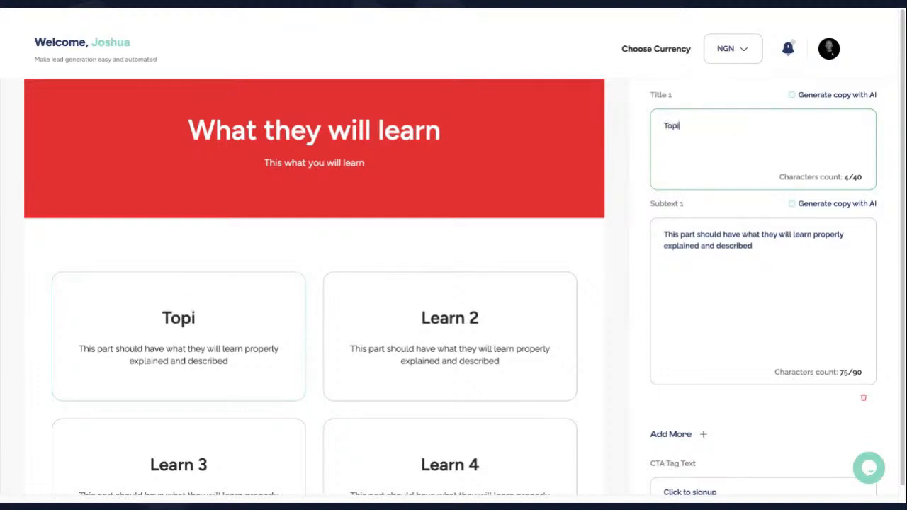
Replace the Topic 1 card's subtext with "Facebook and Instagram ads"
{"action": "left_click", "coordinate": [713, 248]}
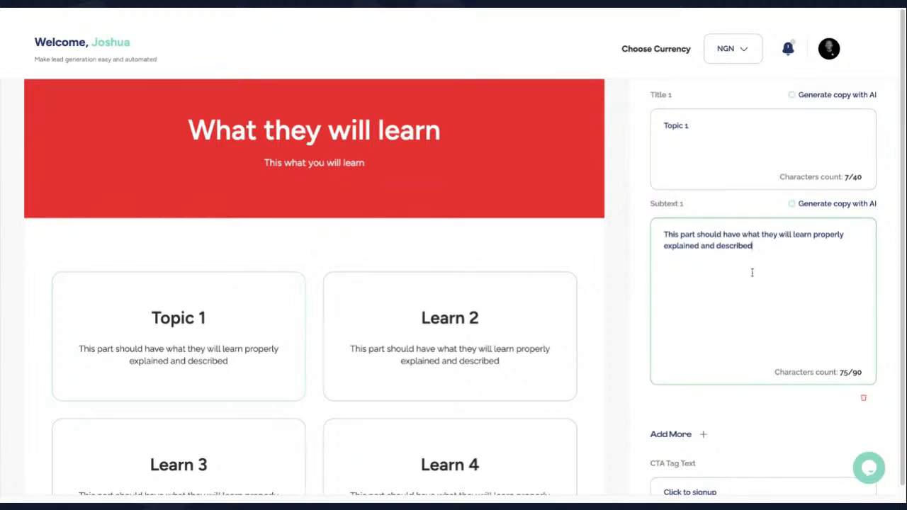
{"action": "key", "text": "ctrl+a"}
{"action": "type", "text": "Facebok"}
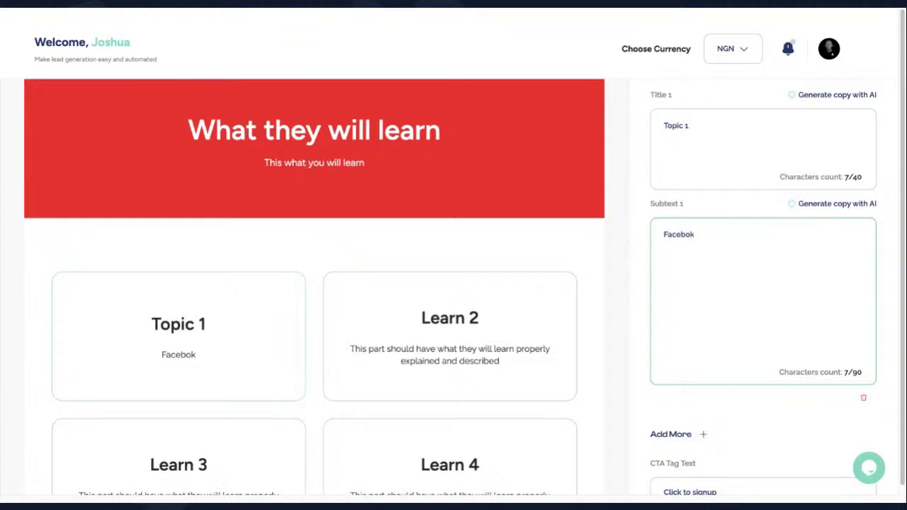
{"action": "key", "text": "BackSpace"}
{"action": "type", "text": "ok and Instagrm"}
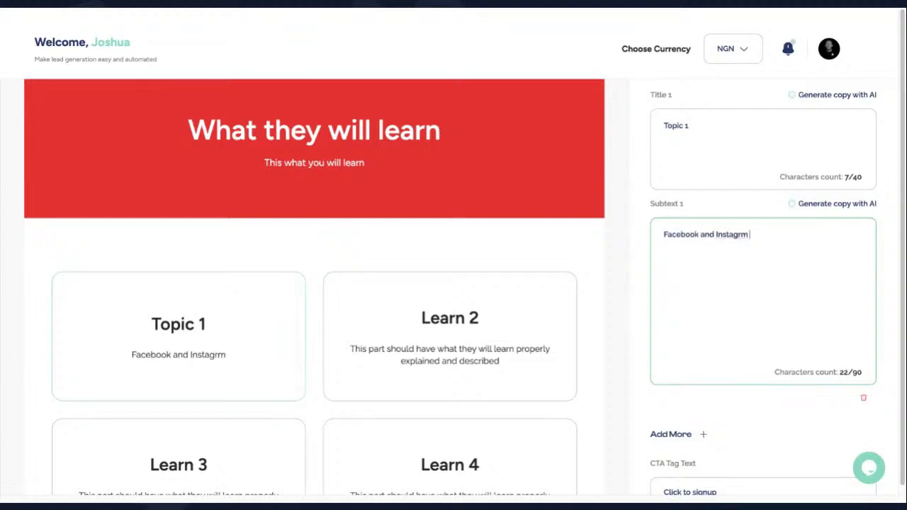
{"action": "key", "text": "BackSpace"}
{"action": "key", "text": "BackSpace"}
{"action": "type", "text": "am ads"}
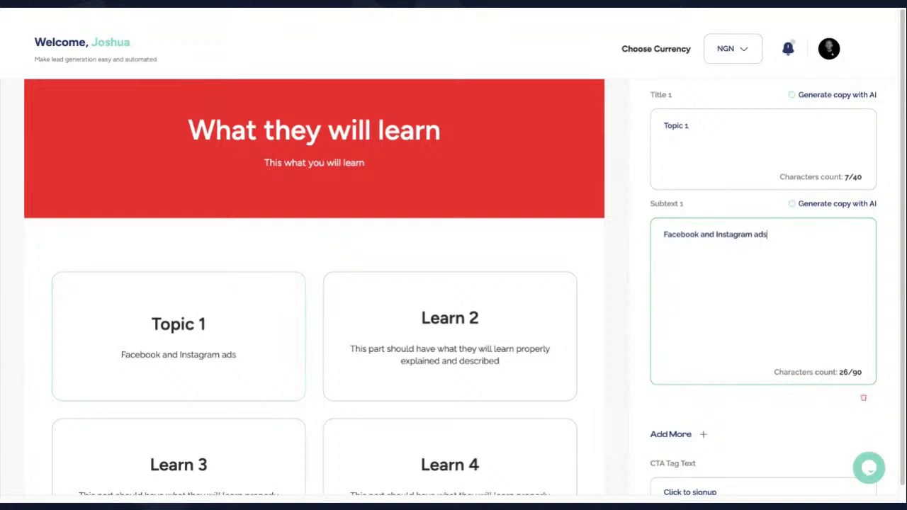
Start publishing the edited webinar lead page and set its page slug to "webinar"
{"action": "left_click", "coordinate": [509, 330]}
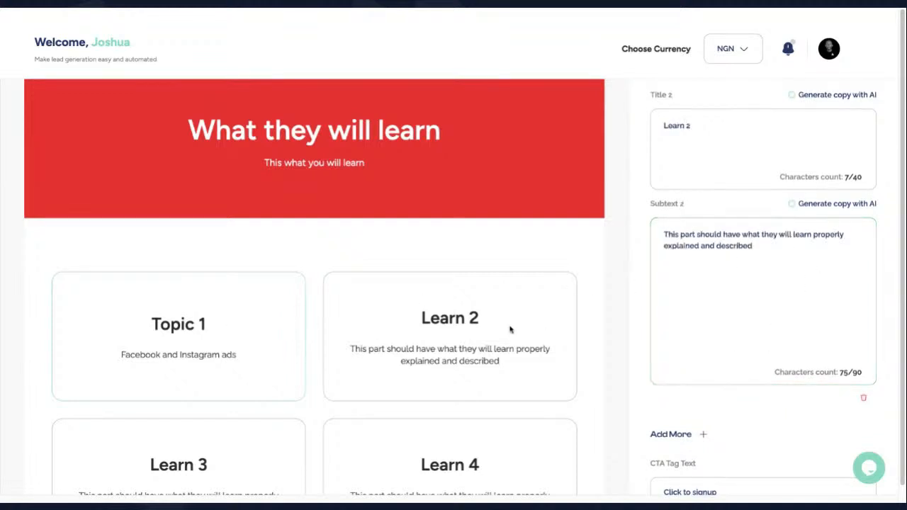
{"action": "scroll", "coordinate": [746, 264], "scroll_direction": "up", "scroll_amount": 1}
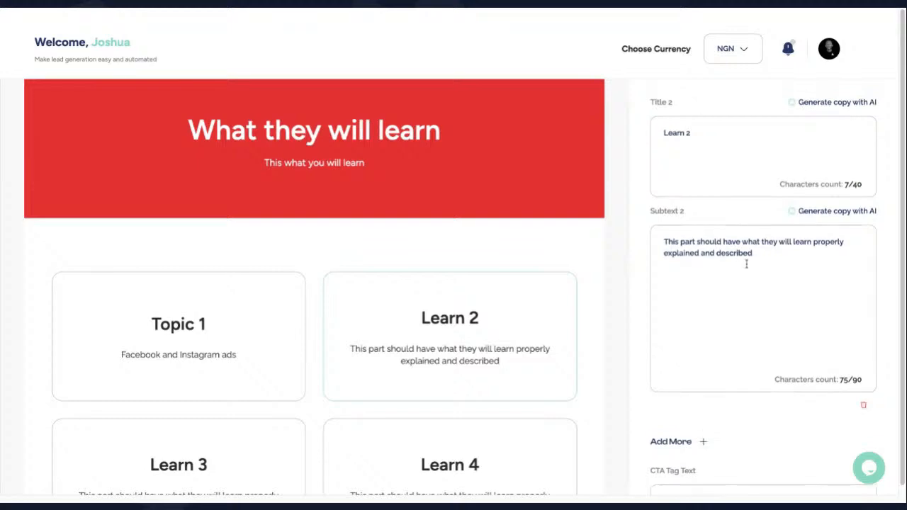
{"action": "scroll", "coordinate": [490, 263], "scroll_direction": "up", "scroll_amount": 10}
{"action": "scroll", "coordinate": [735, 213], "scroll_direction": "up", "scroll_amount": 3}
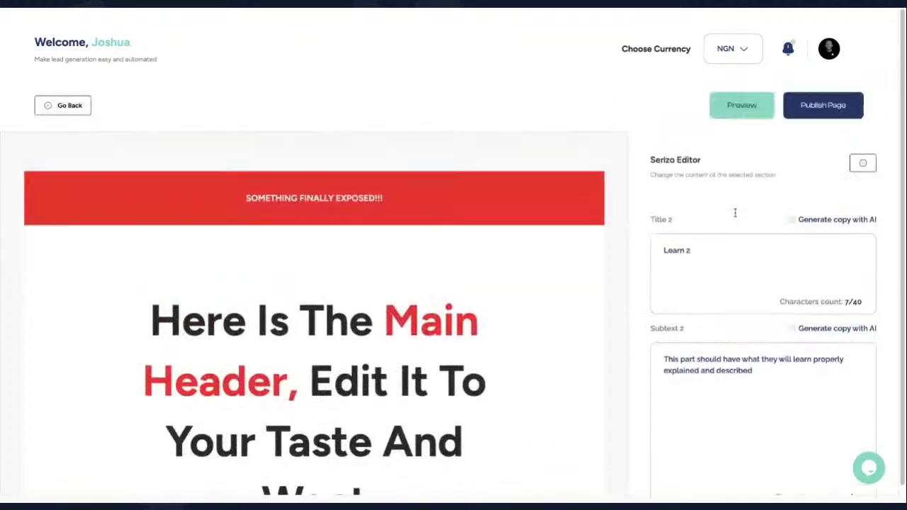
{"action": "left_click", "coordinate": [825, 107]}
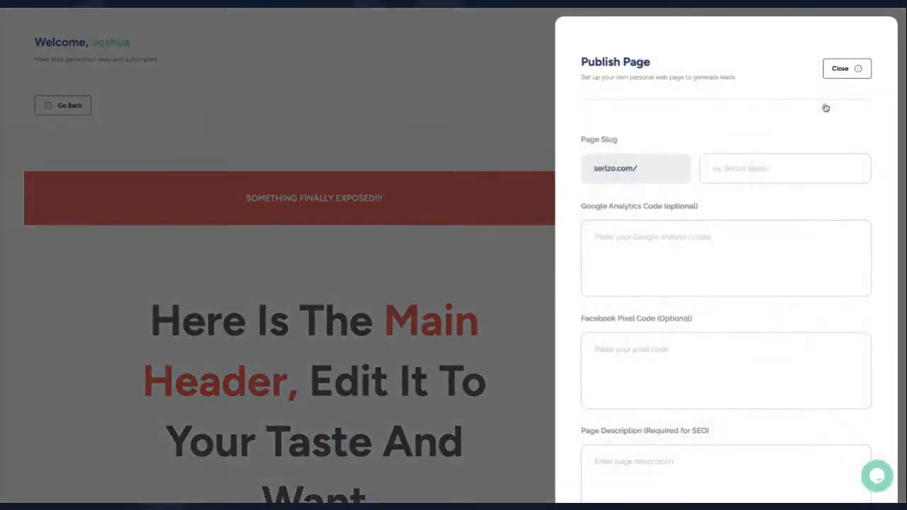
{"action": "left_click", "coordinate": [735, 166]}
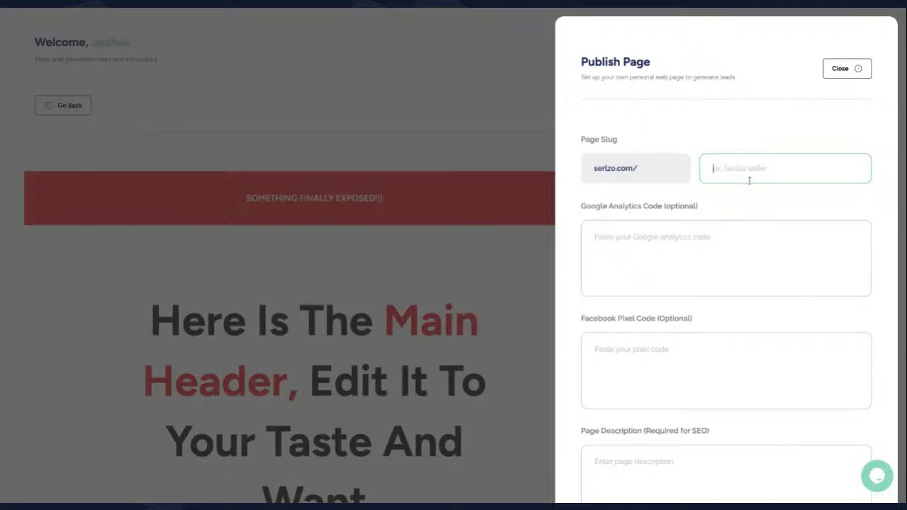
{"action": "type", "text": "webinar"}
Enter "Serlzo Webinar" as the page description, leave the optional tracking codes empty, and publish the page
{"action": "left_click", "coordinate": [682, 236]}
{"action": "left_click", "coordinate": [659, 362]}
{"action": "scroll", "coordinate": [659, 362], "scroll_direction": "down", "scroll_amount": 2}
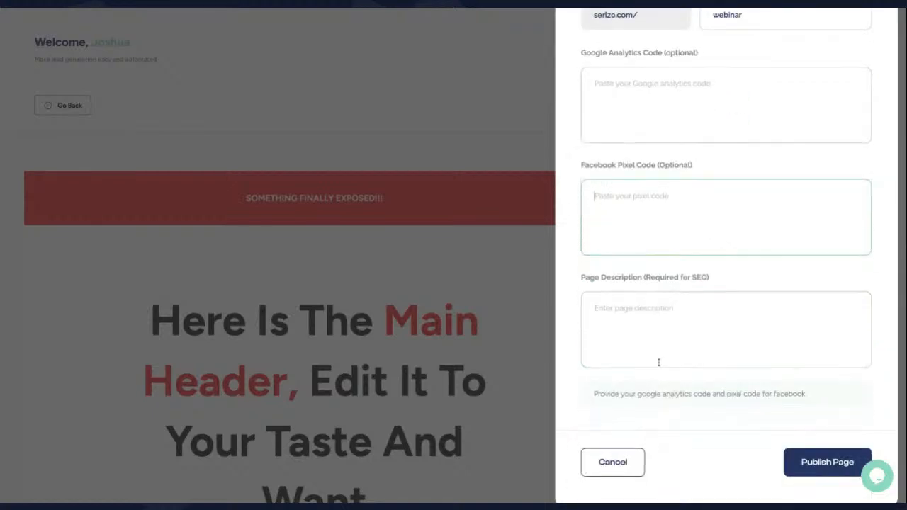
{"action": "left_click", "coordinate": [659, 309]}
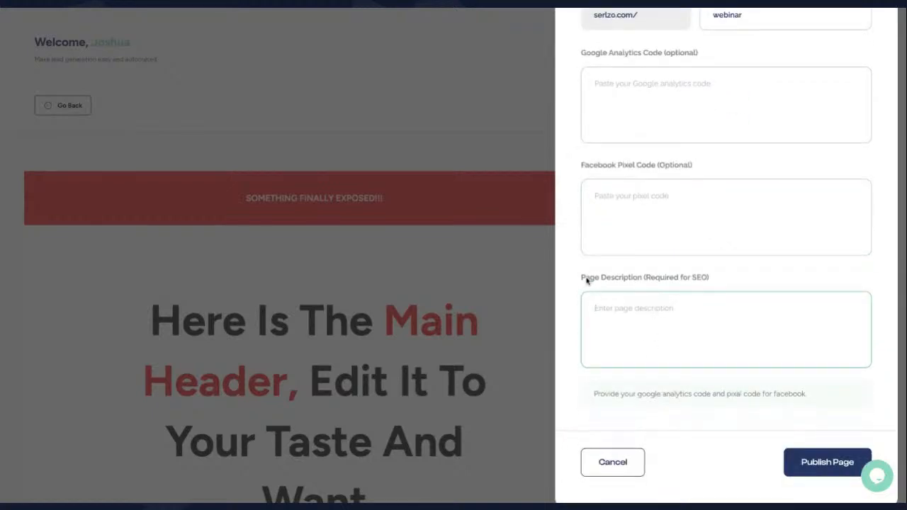
{"action": "left_click_drag", "start_coordinate": [581, 278], "coordinate": [693, 278]}
{"action": "left_click", "coordinate": [650, 324]}
{"action": "type", "text": "Serlzo W"}
{"action": "type", "text": "er"}
{"action": "type", "text": "binar"}
{"action": "left_click", "coordinate": [810, 463]}
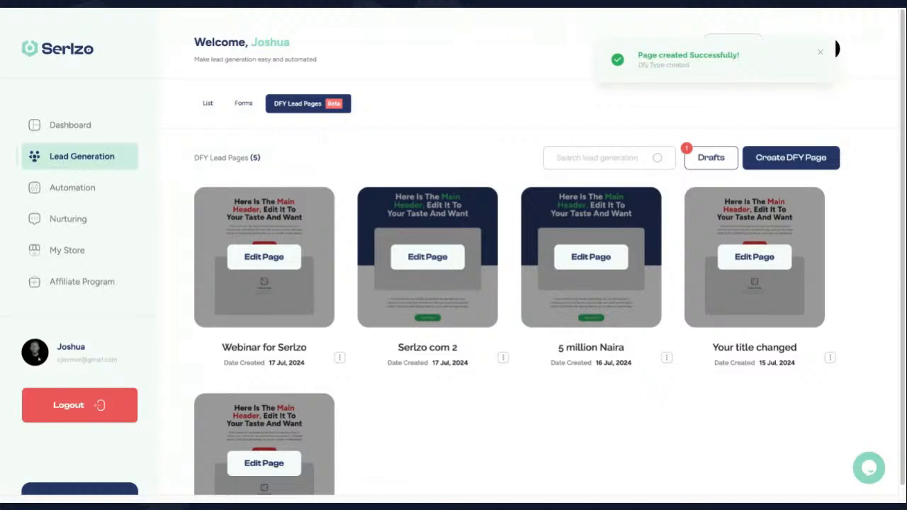
View the published "Webinar for Serlzo" page and check the signup form opened from its header section
{"action": "left_click", "coordinate": [340, 358]}
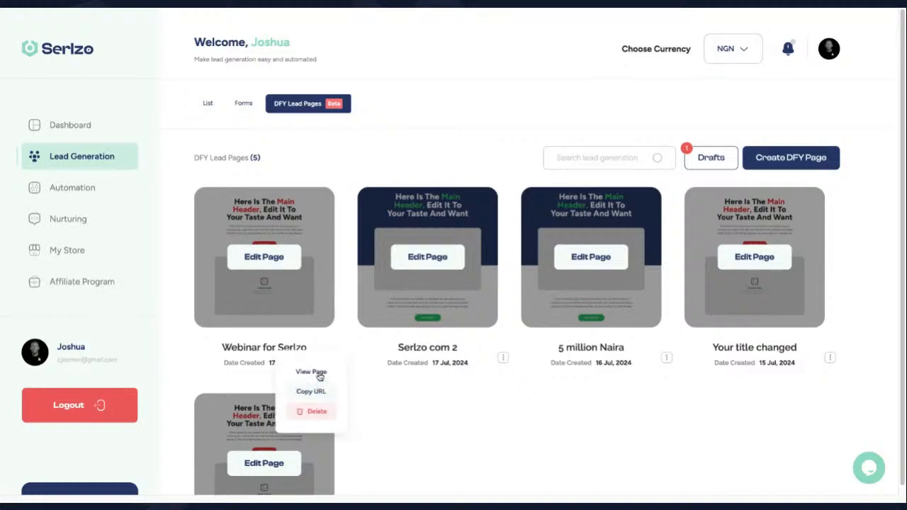
{"action": "left_click", "coordinate": [319, 376]}
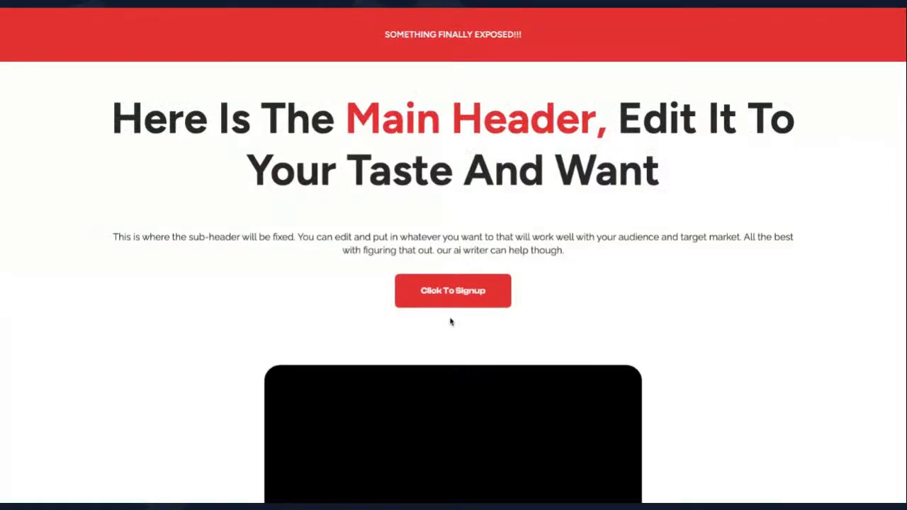
{"action": "scroll", "coordinate": [451, 322], "scroll_direction": "down", "scroll_amount": 7}
{"action": "scroll", "coordinate": [453, 256], "scroll_direction": "up", "scroll_amount": 6}
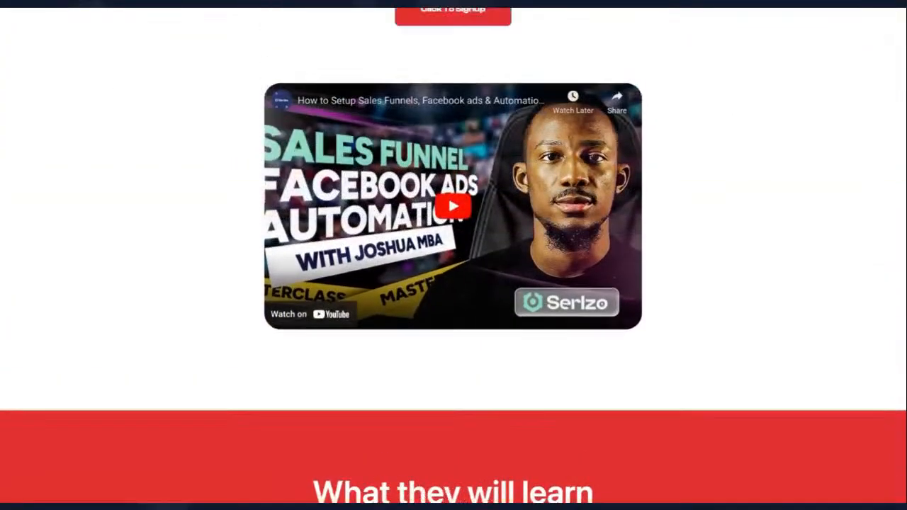
{"action": "left_click", "coordinate": [453, 247]}
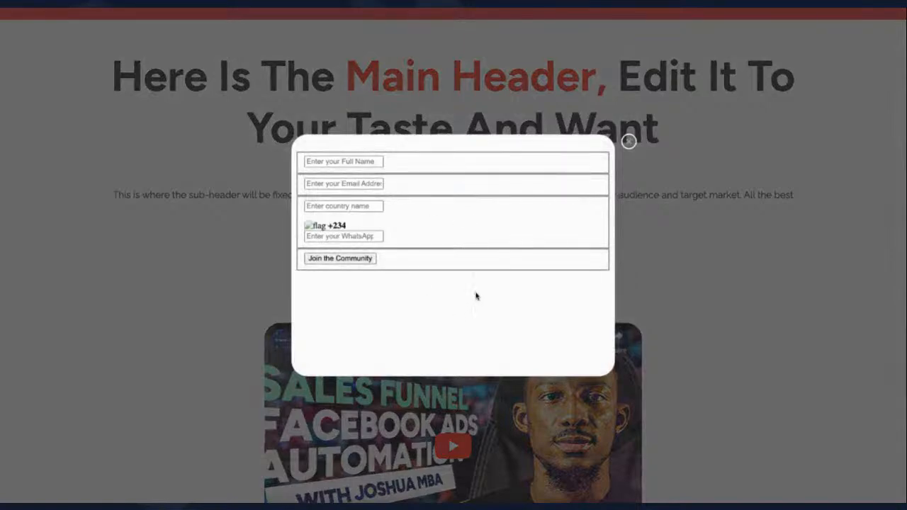
{"action": "left_click", "coordinate": [704, 252]}
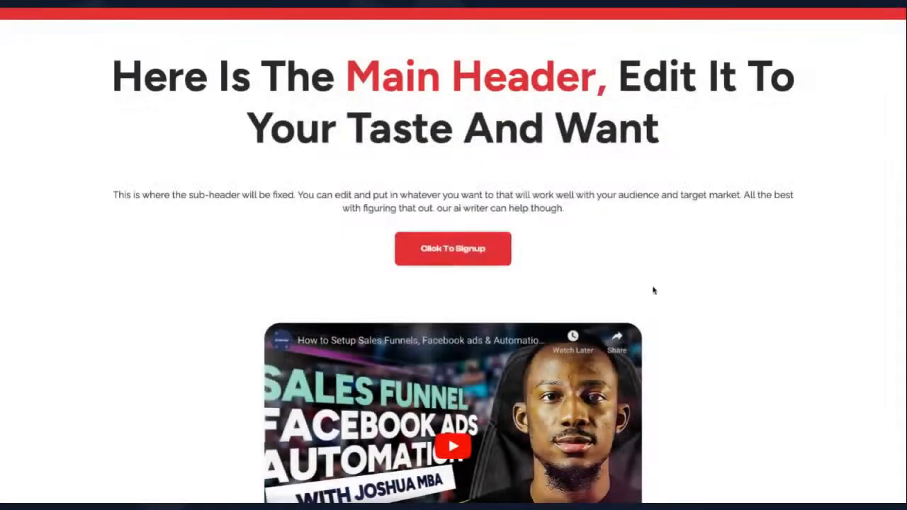
Check the signup form opened from below the learning cards, close it, and return to the page header
{"action": "scroll", "coordinate": [581, 365], "scroll_direction": "down", "scroll_amount": 7}
{"action": "scroll", "coordinate": [573, 367], "scroll_direction": "up", "scroll_amount": 1}
{"action": "left_click", "coordinate": [468, 423]}
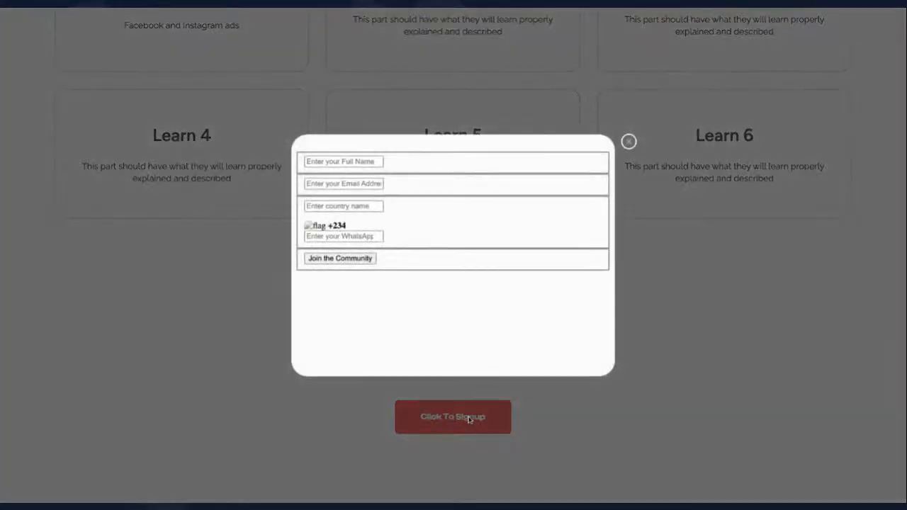
{"action": "left_click", "coordinate": [629, 142]}
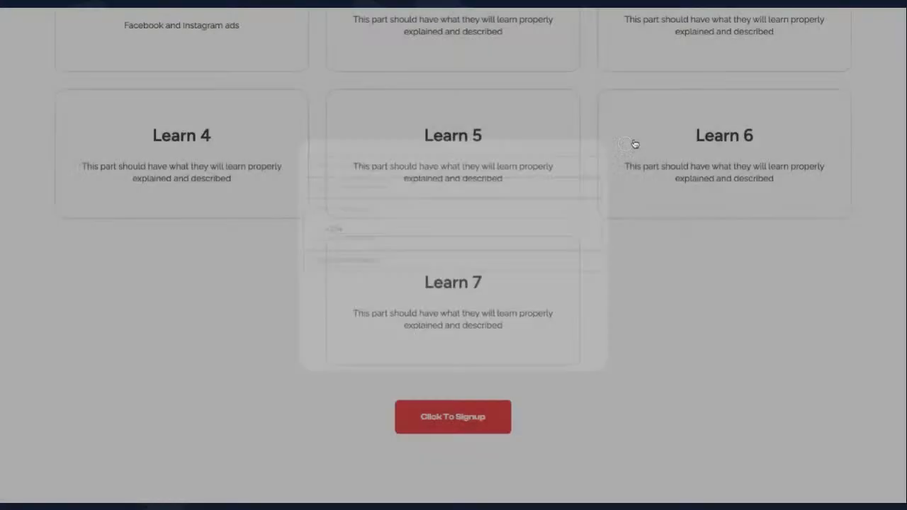
{"action": "scroll", "coordinate": [638, 251], "scroll_direction": "up", "scroll_amount": 10}
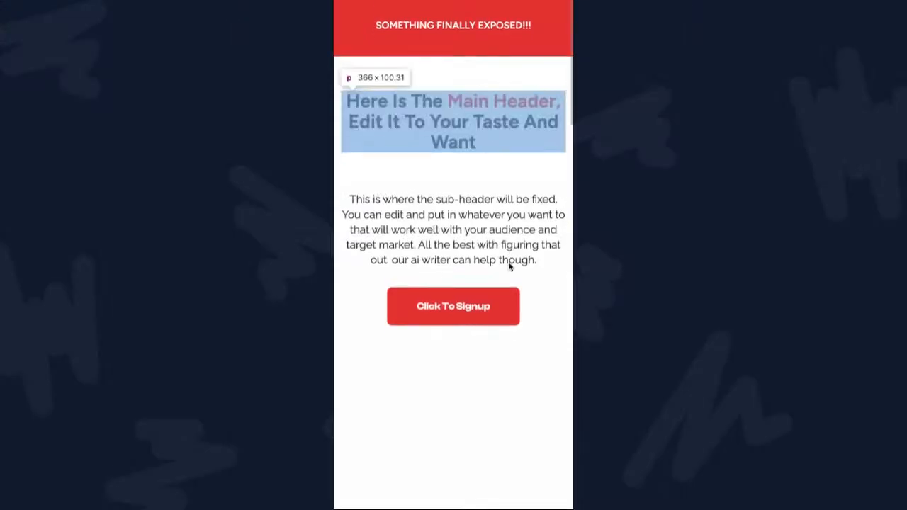
Review the published page's mobile layout from the header through the learning cards
{"action": "scroll", "coordinate": [510, 265], "scroll_direction": "down", "scroll_amount": 3}
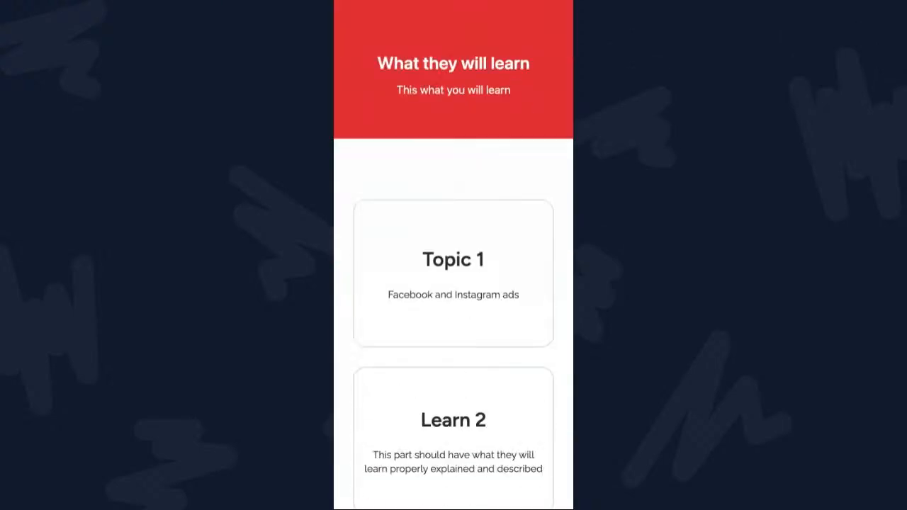
{"action": "scroll", "coordinate": [514, 224], "scroll_direction": "down", "scroll_amount": 4}
{"action": "scroll", "coordinate": [514, 224], "scroll_direction": "up", "scroll_amount": 14}
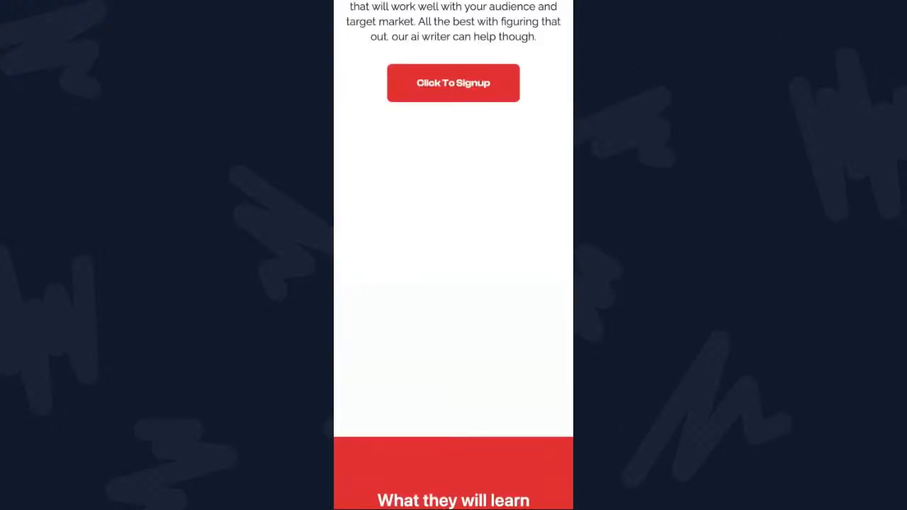